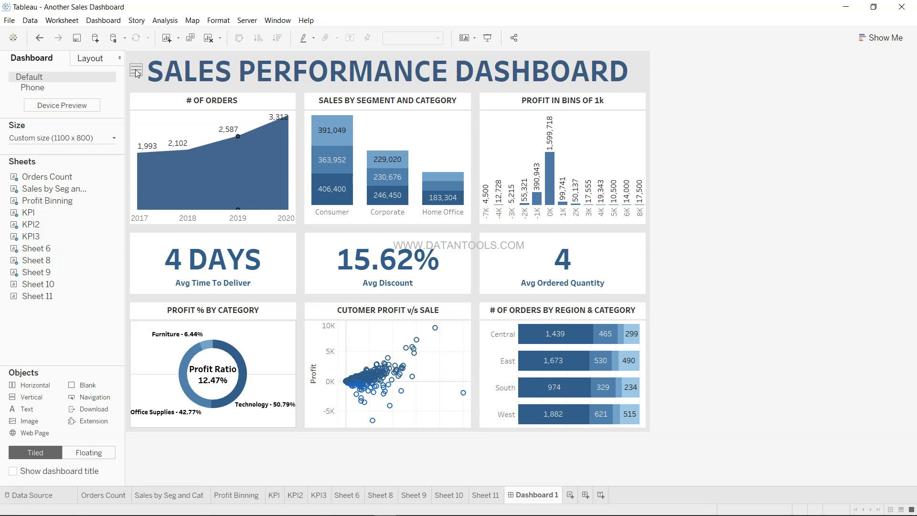
# Preview the sales dashboard in presentation mode, showing and hiding its Order Date filter
pyautogui.click(489, 38)
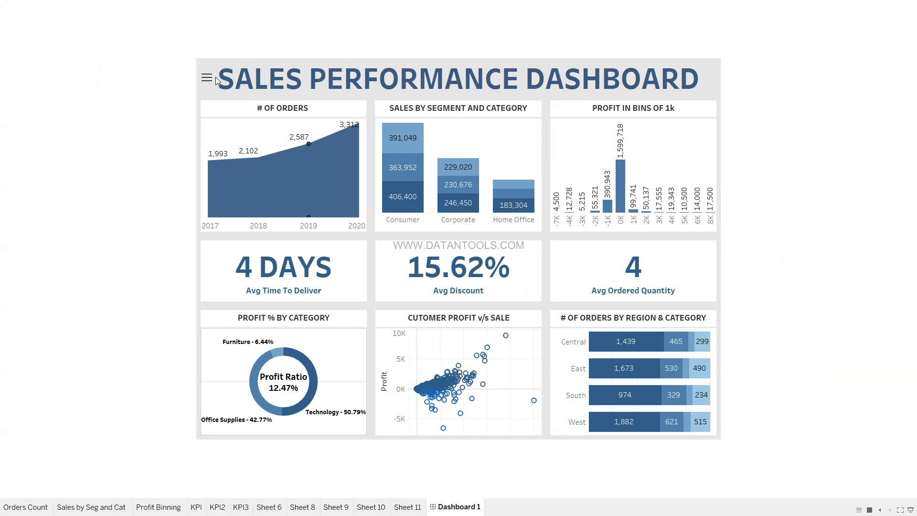
pyautogui.click(206, 77)
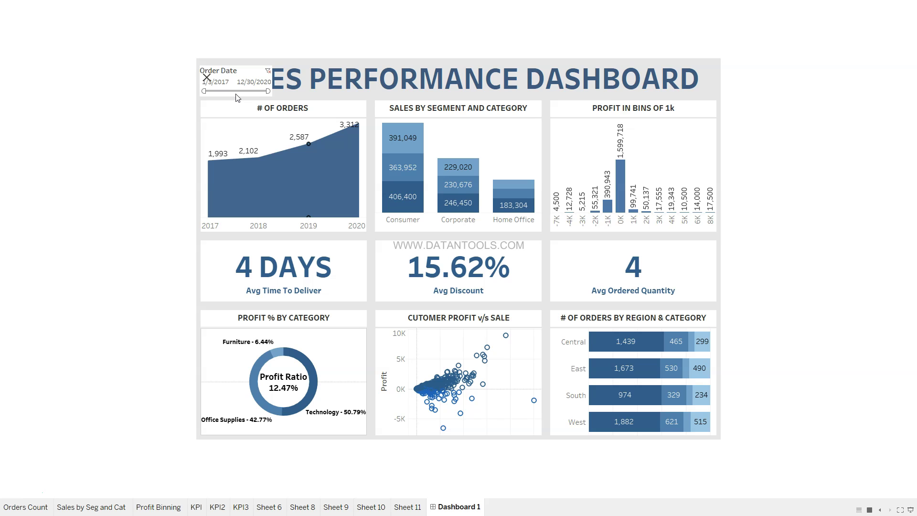
pyautogui.click(110, 290)
pyautogui.click(207, 79)
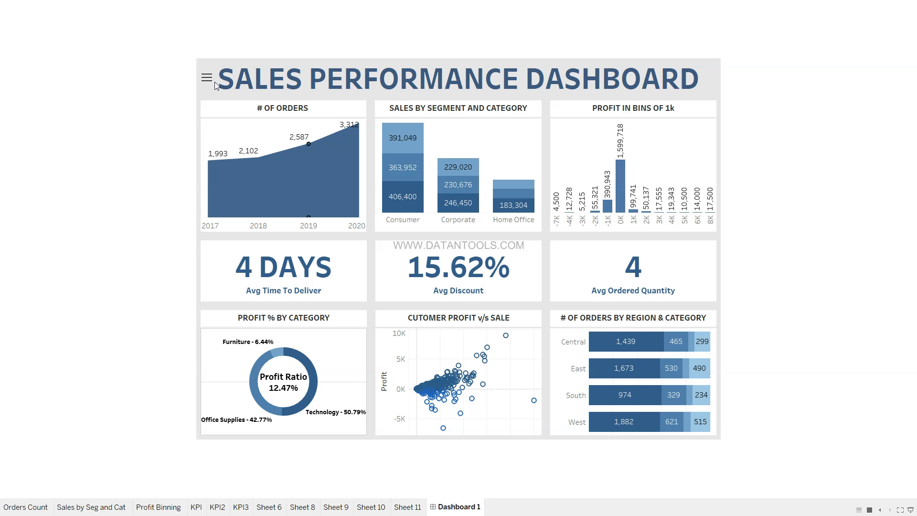
pyautogui.press('Escape')
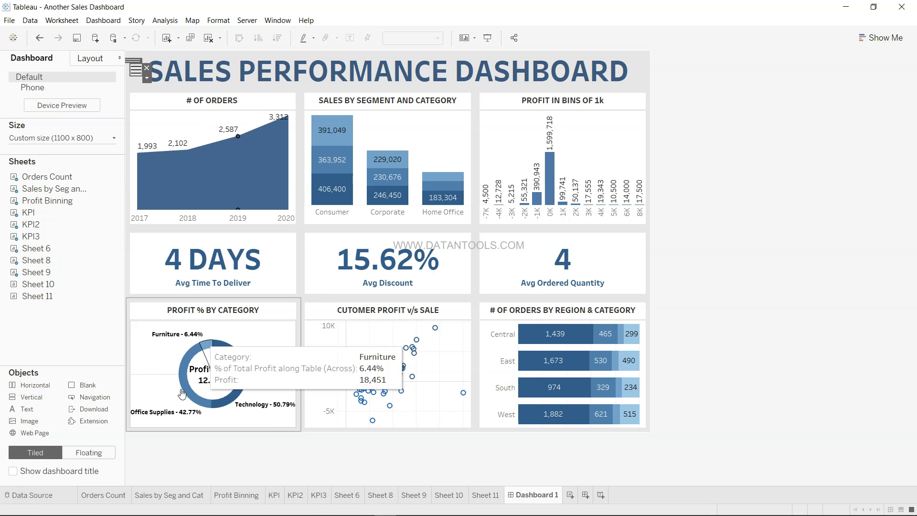
# Examine how the Orders Count sheet is built from Order Date and Orders (Count), comparing it with its chart on Dashboard 1
pyautogui.click(115, 495)
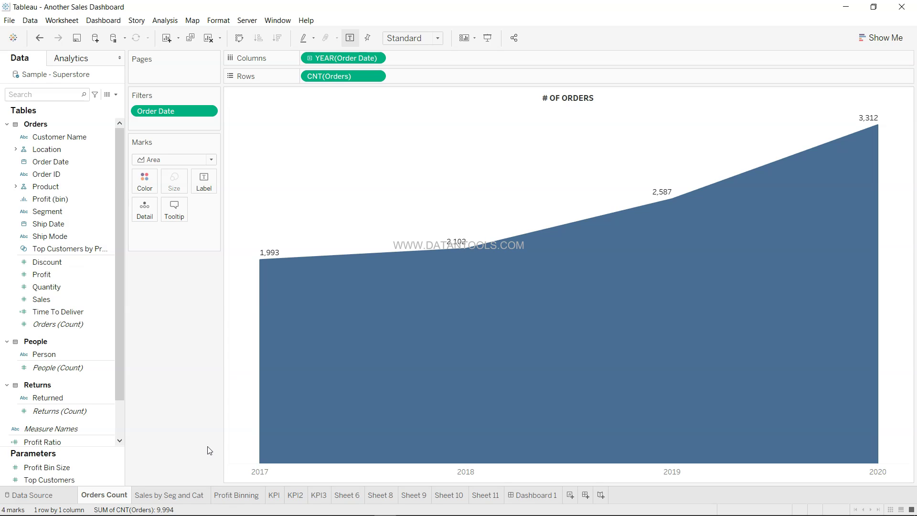
pyautogui.moveTo(425, 313)
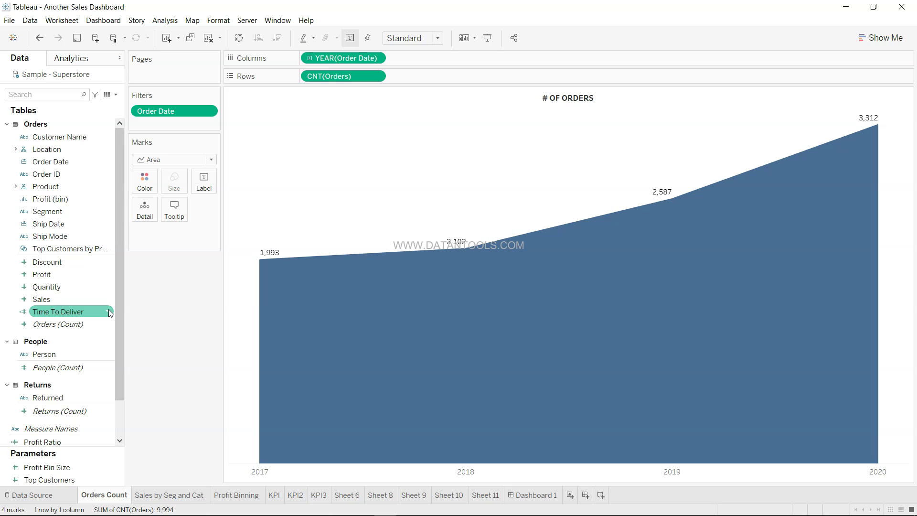
pyautogui.click(91, 322)
pyautogui.moveTo(89, 321); pyautogui.dragTo(358, 85)
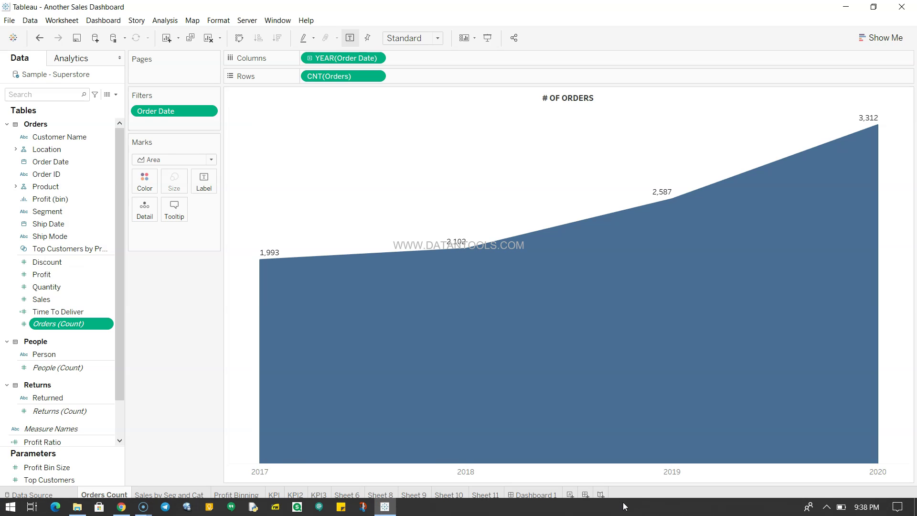
pyautogui.click(530, 494)
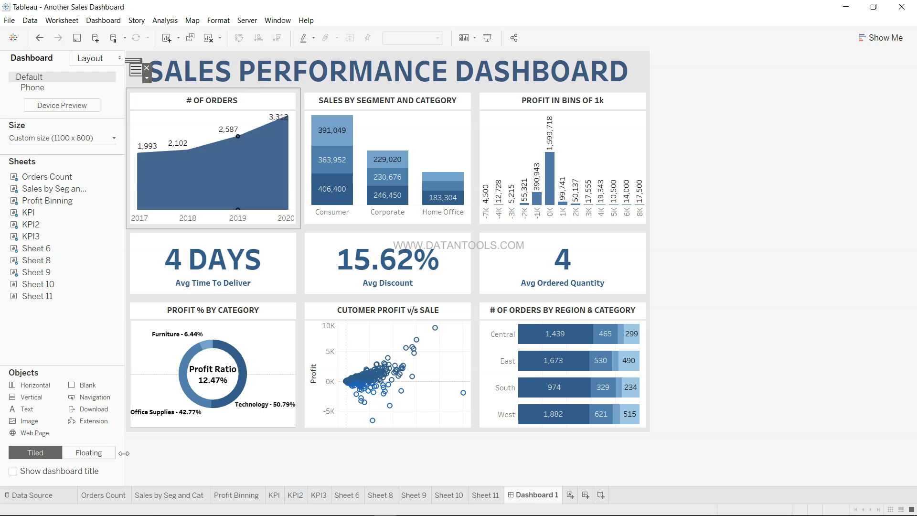
pyautogui.click(116, 497)
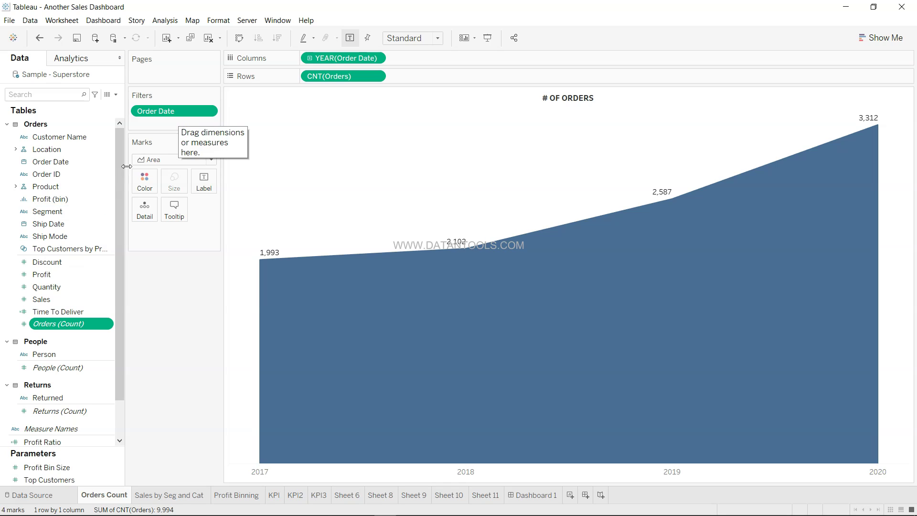
# On the Orders Count sheet, expand the Product hierarchy and check the chart types offered by Show Me
pyautogui.click(84, 211)
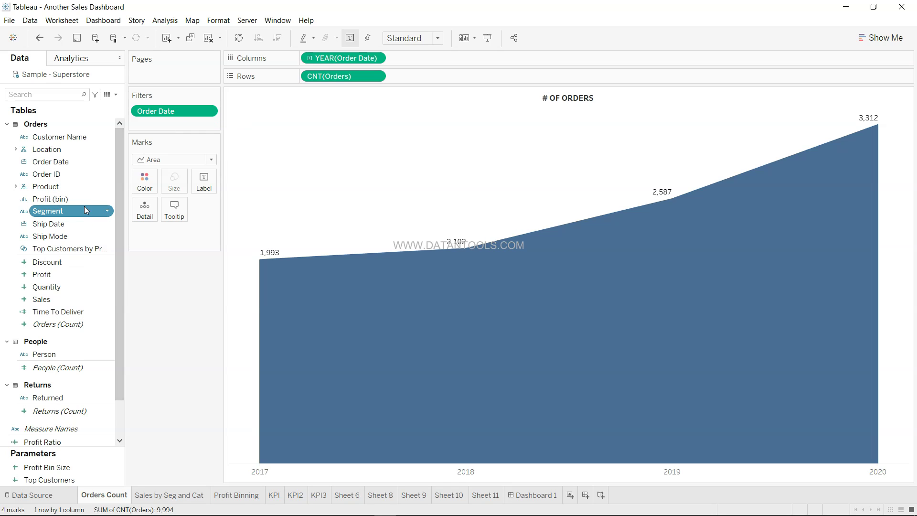
pyautogui.click(88, 188)
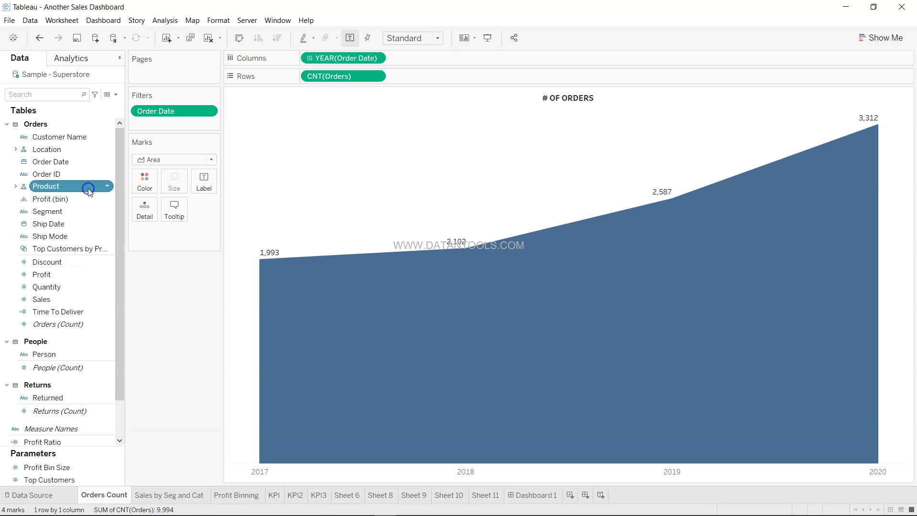
pyautogui.click(16, 186)
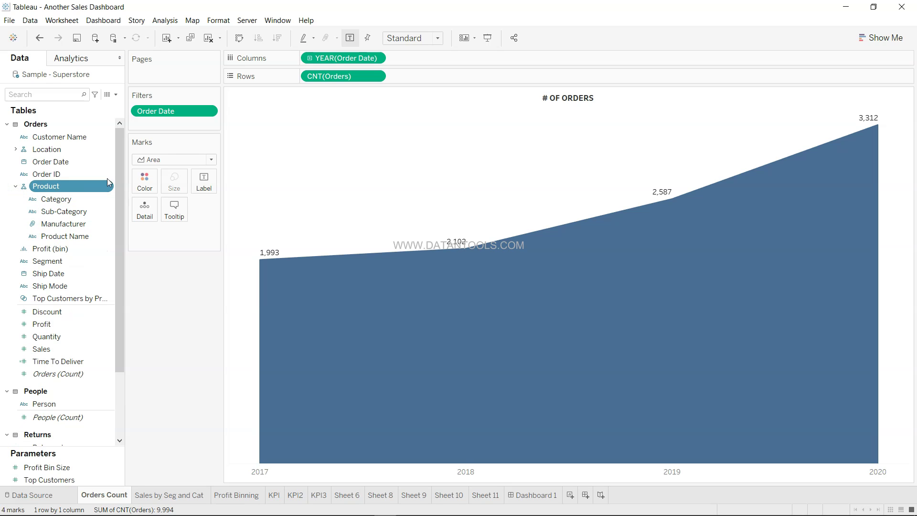
pyautogui.click(183, 284)
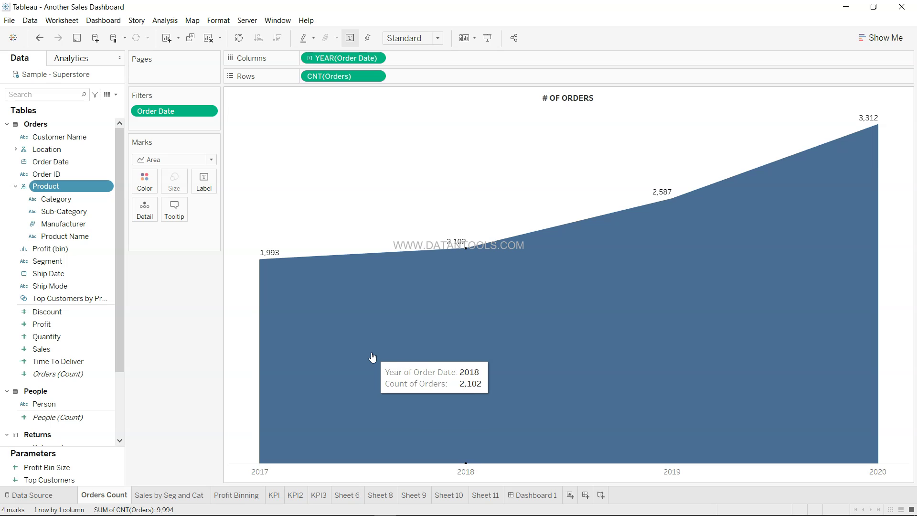
pyautogui.click(886, 38)
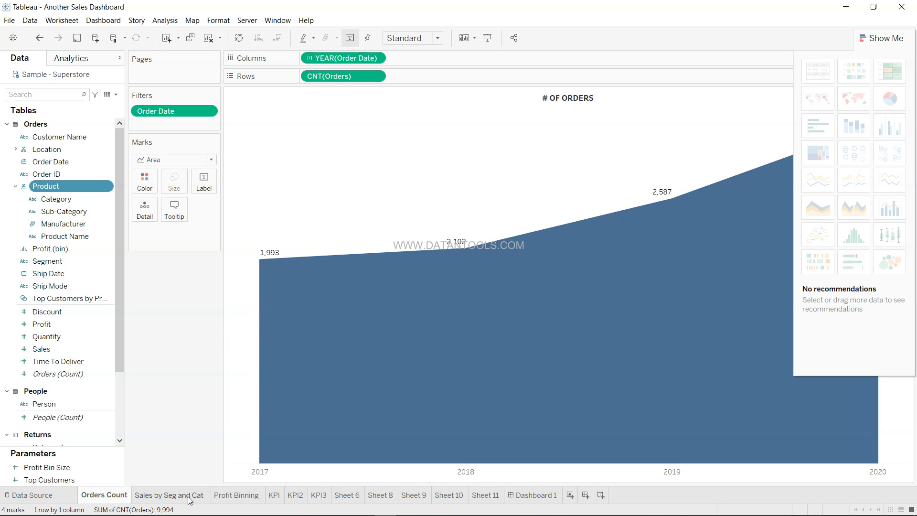
pyautogui.click(887, 37)
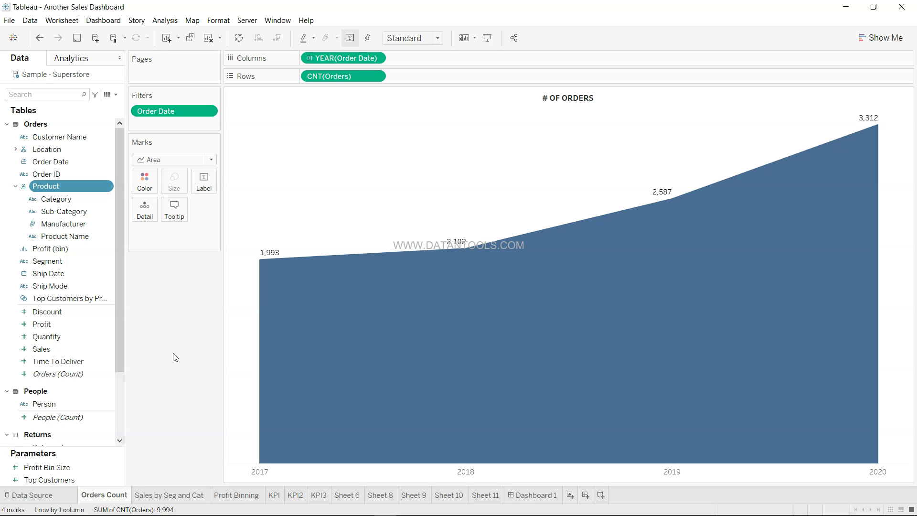
# Review the Sales by Seg and Cat sheet's fields and marks, comparing them with the Orders Count sheet
pyautogui.click(186, 499)
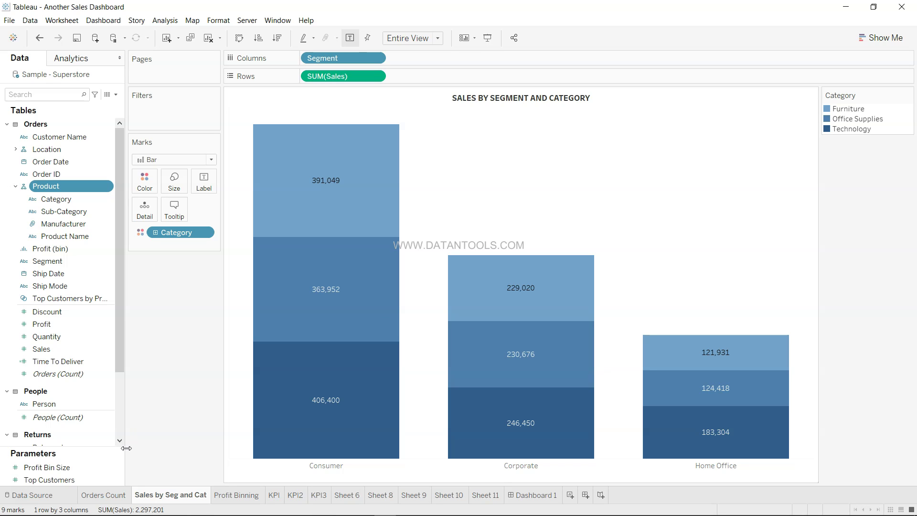
pyautogui.click(104, 495)
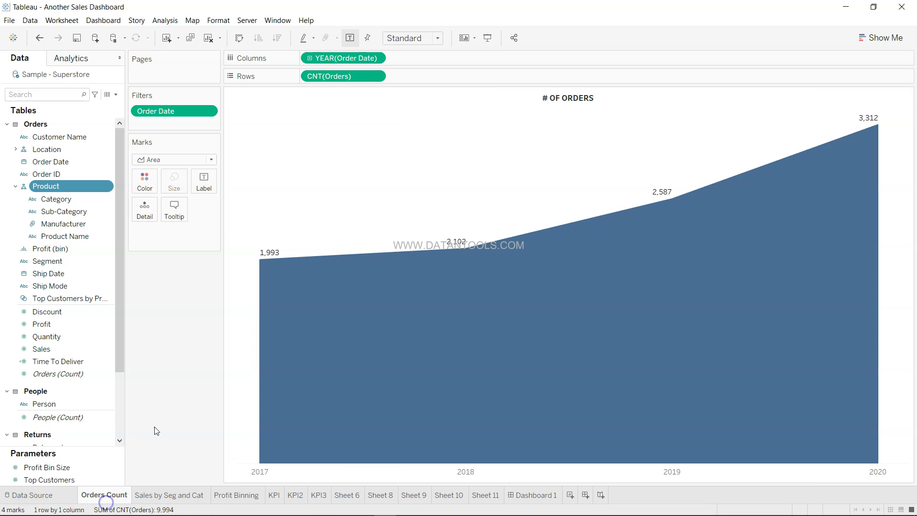
pyautogui.click(189, 495)
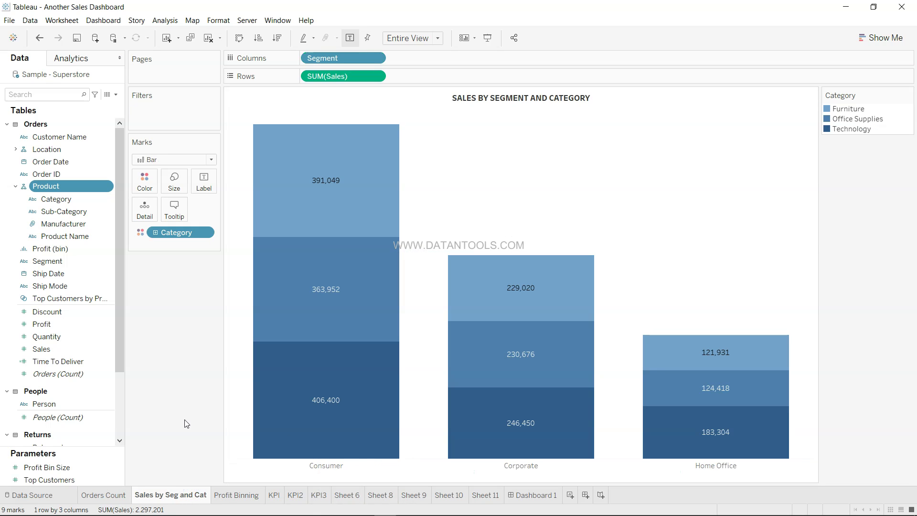
# Return to Dashboard 1 and examine its title and the PROFIT IN BINS OF 1k chart
pyautogui.click(534, 494)
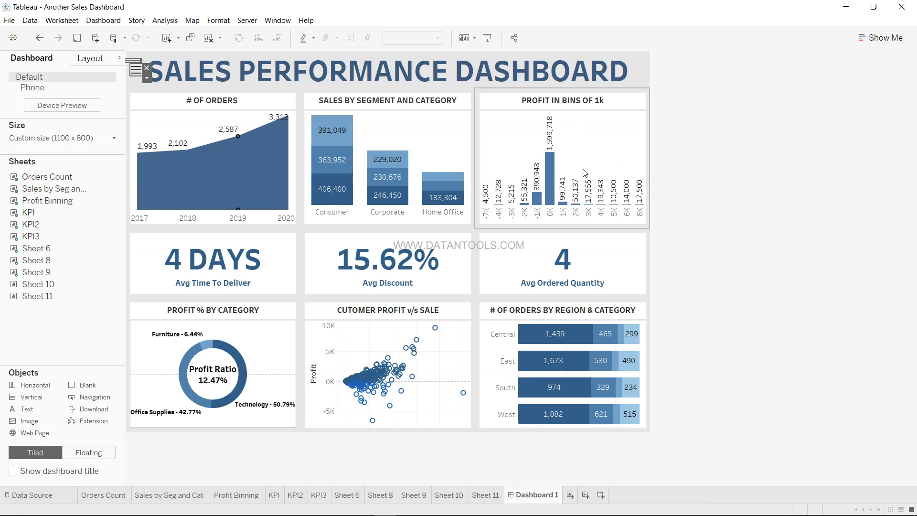
pyautogui.moveTo(563, 203)
pyautogui.click(563, 75)
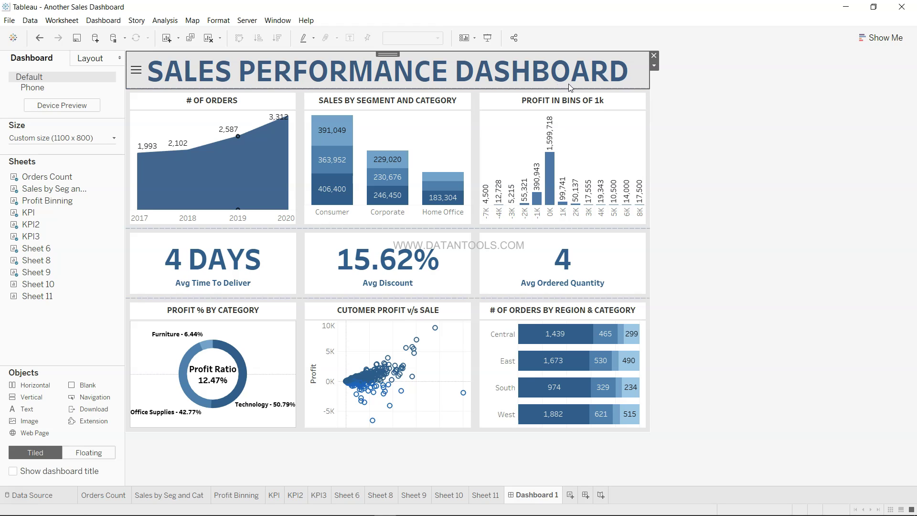
pyautogui.click(751, 237)
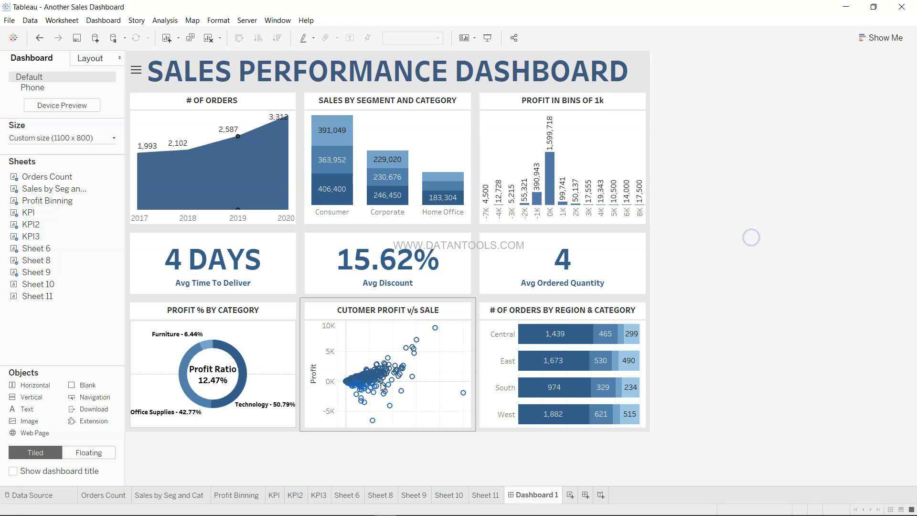
# On the Sales by Seg and Cat sheet, display the Blue palette in the Category colour settings and review the category items
pyautogui.click(193, 496)
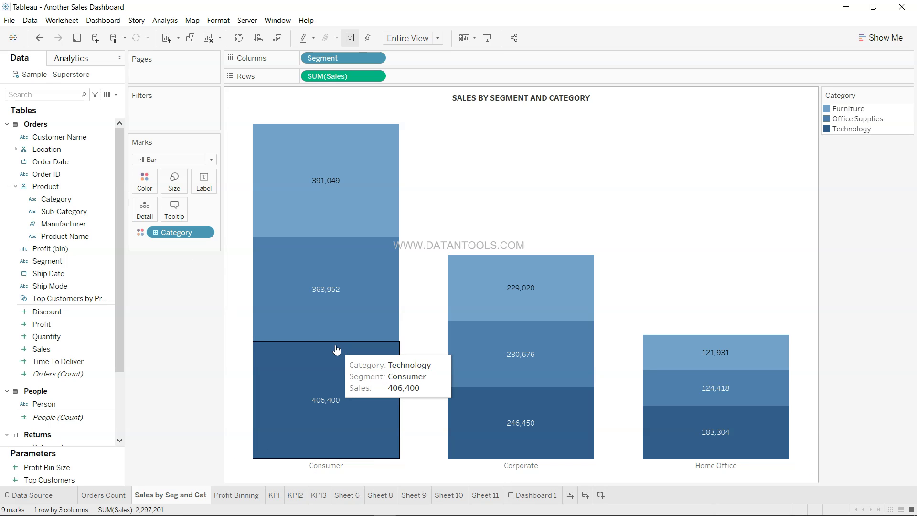
pyautogui.click(142, 180)
pyautogui.click(177, 218)
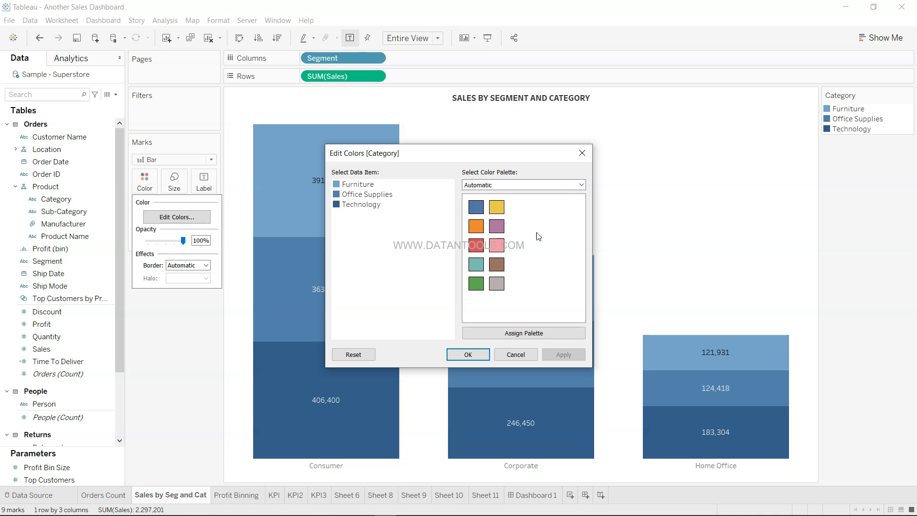
pyautogui.click(565, 188)
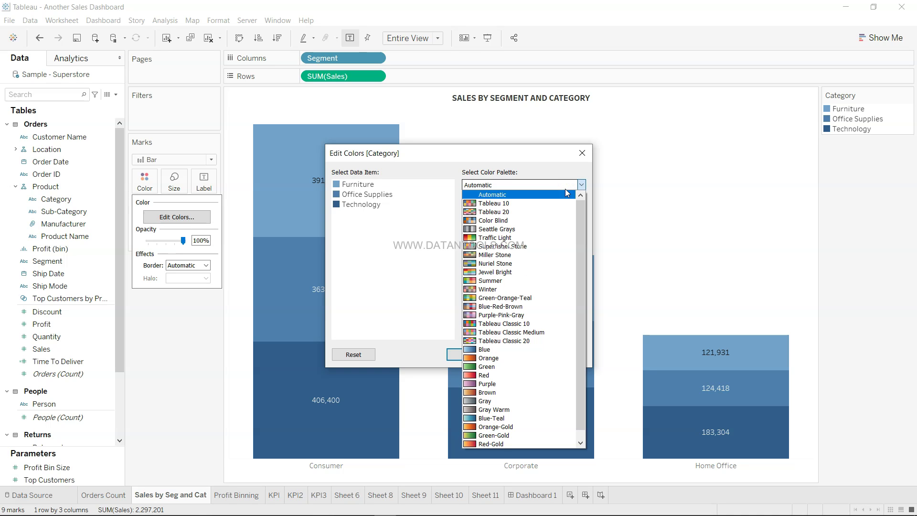
pyautogui.click(539, 350)
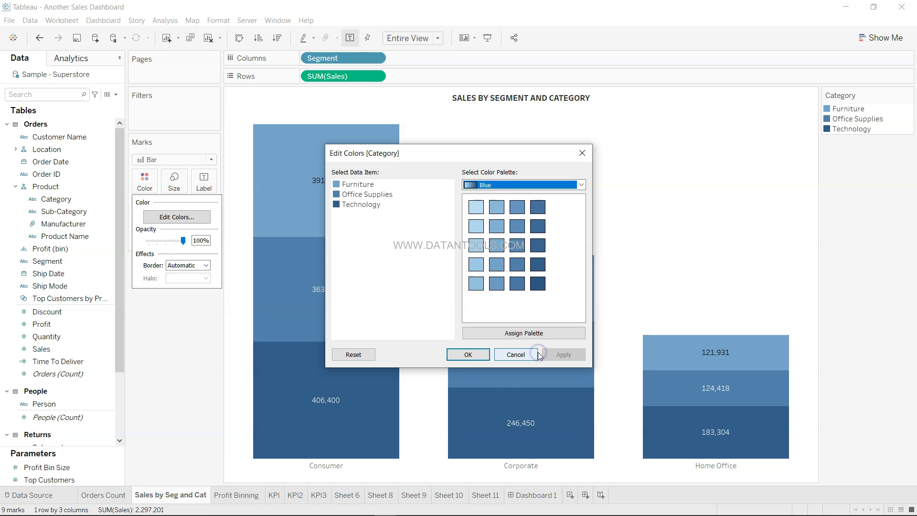
pyautogui.click(372, 205)
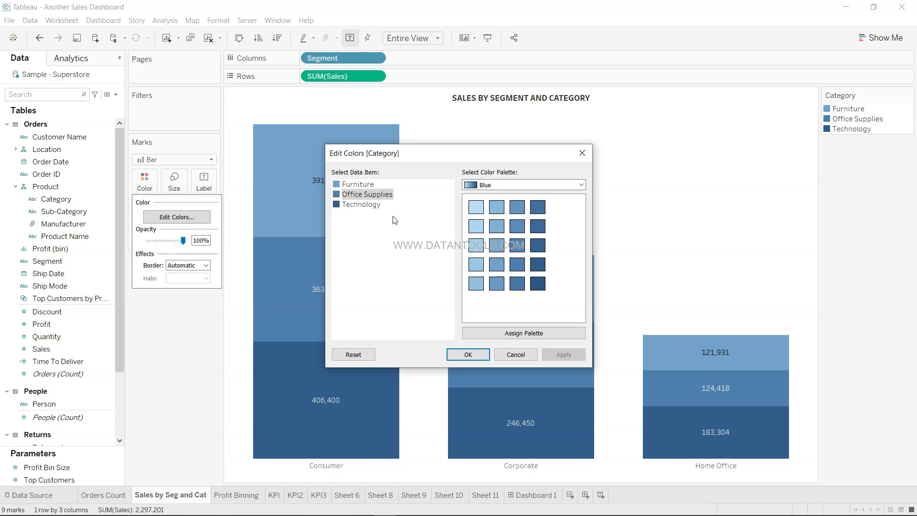
pyautogui.click(369, 186)
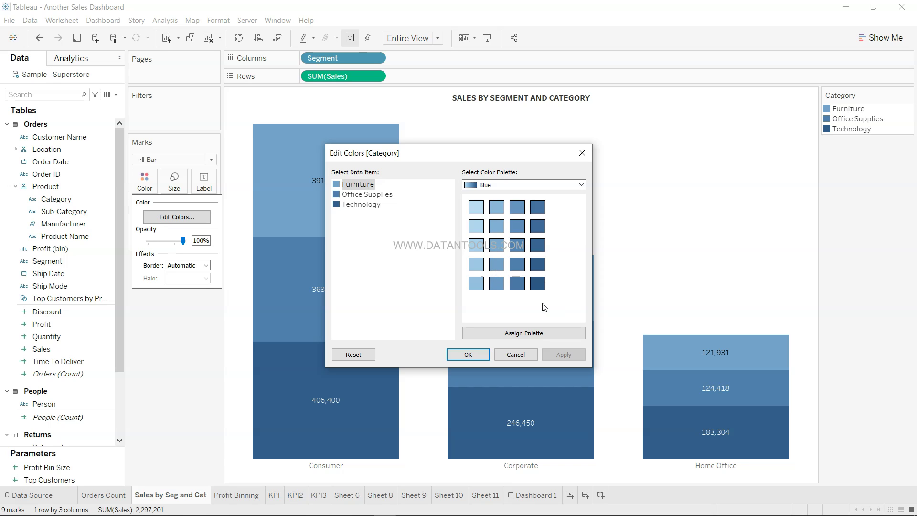
pyautogui.click(480, 355)
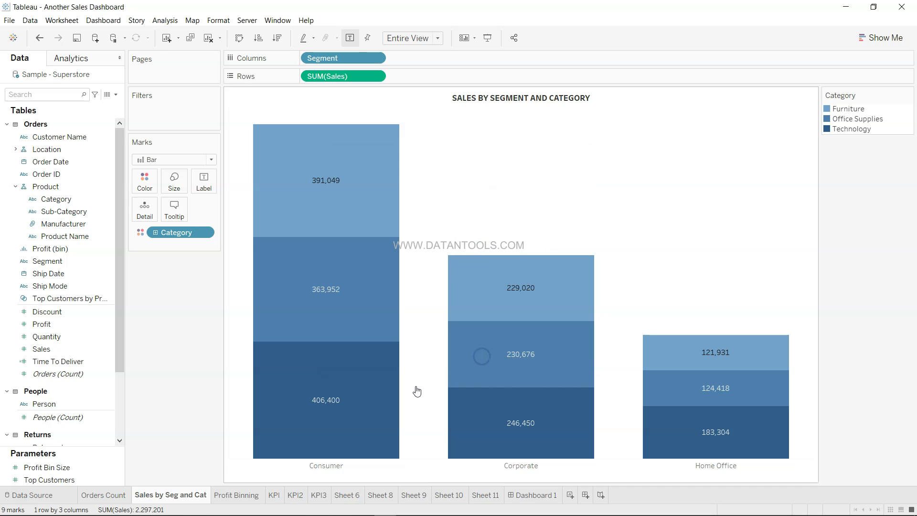
# Examine the Profit Binning sheet and find the option for creating bins from the Profit measure
pyautogui.click(247, 495)
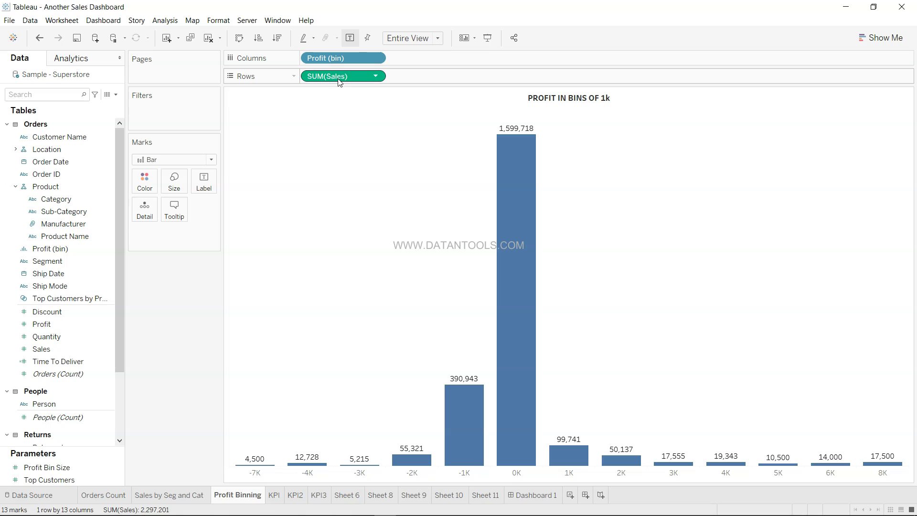
pyautogui.moveTo(524, 453)
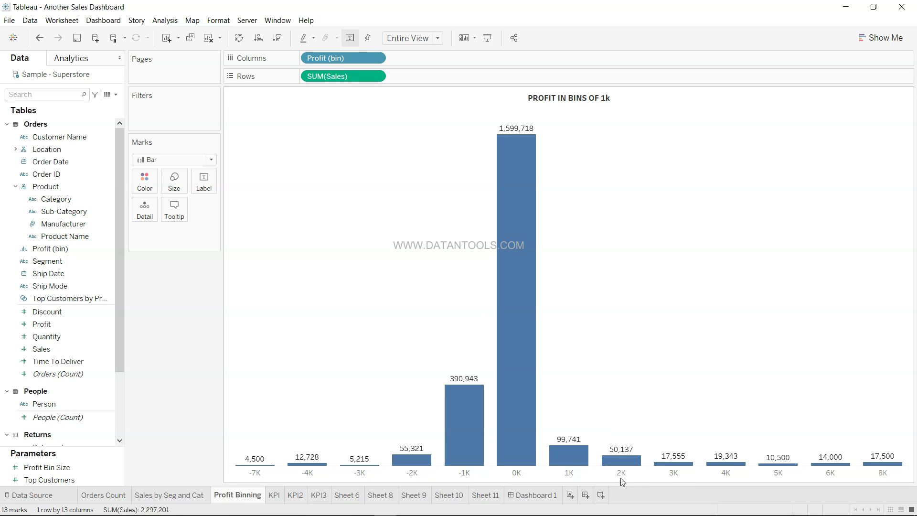
pyautogui.click(91, 251)
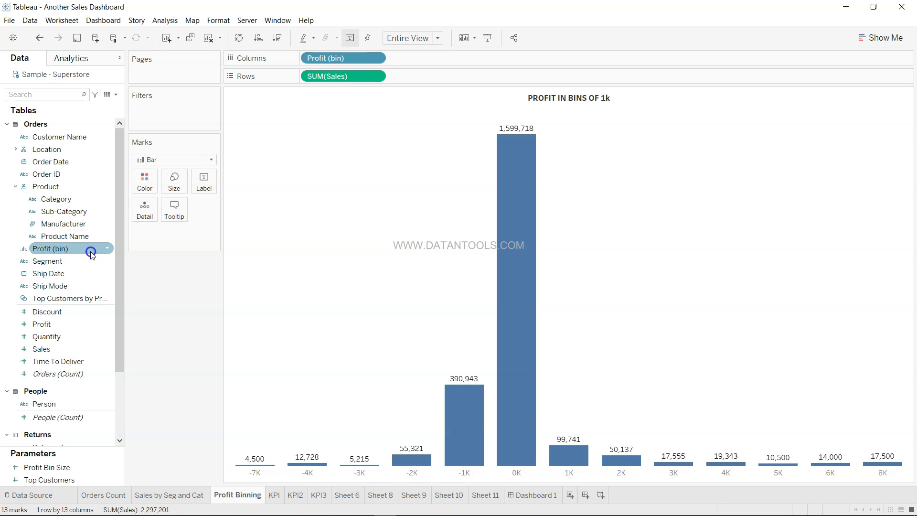
pyautogui.click(85, 324)
pyautogui.click(107, 324)
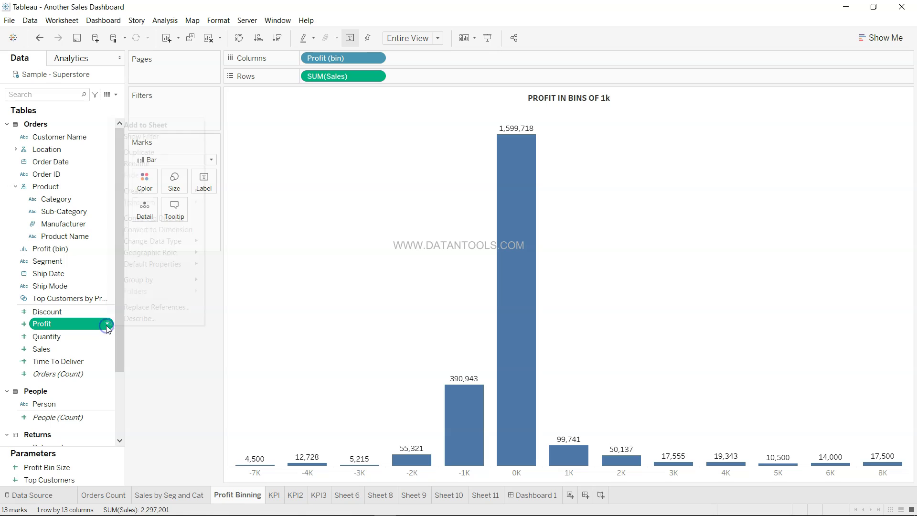
pyautogui.moveTo(171, 189)
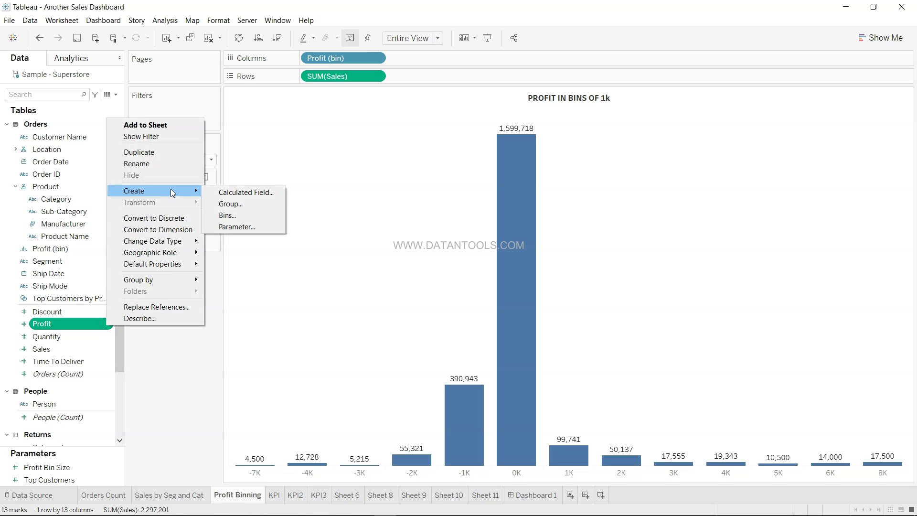
pyautogui.click(248, 216)
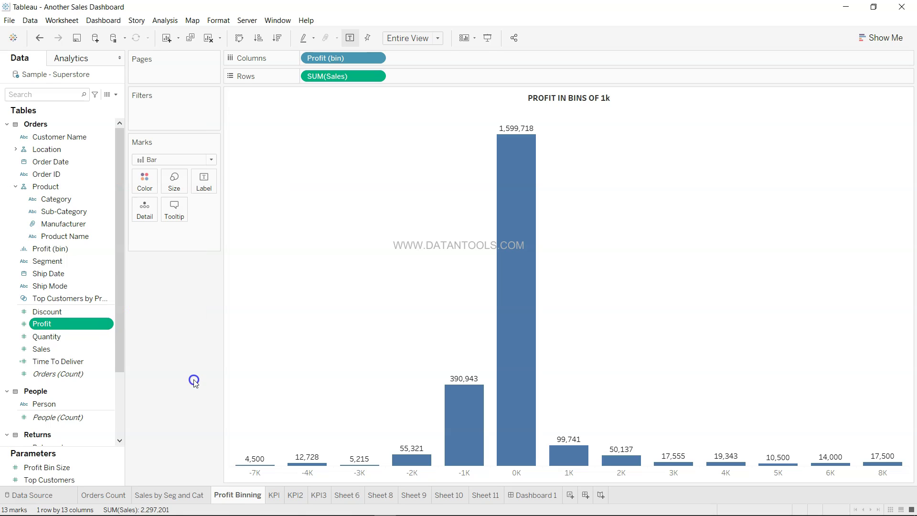
# Review the bin size and value range settings of the Profit (bin) field
pyautogui.click(106, 252)
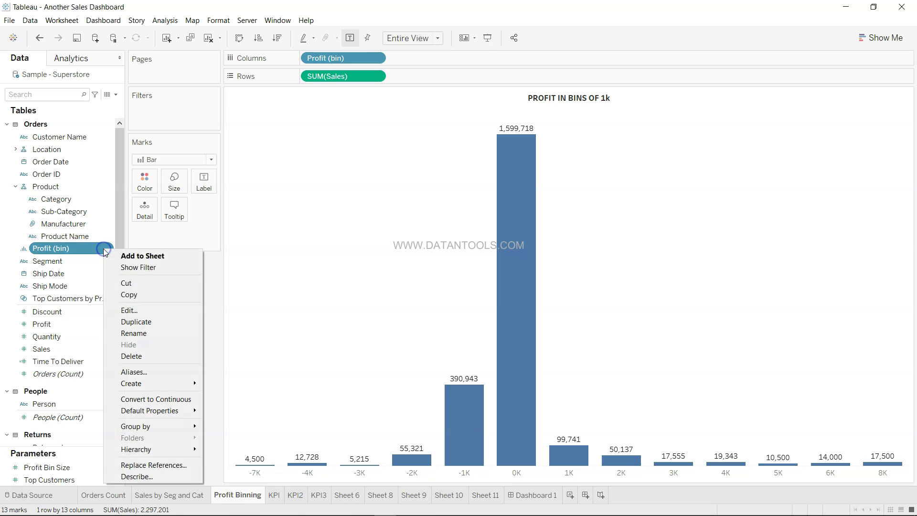
pyautogui.click(149, 314)
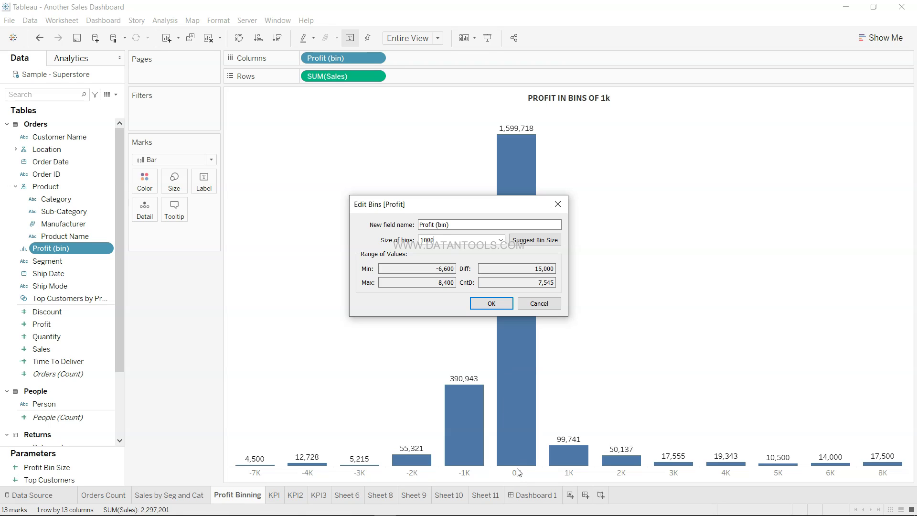
pyautogui.click(491, 303)
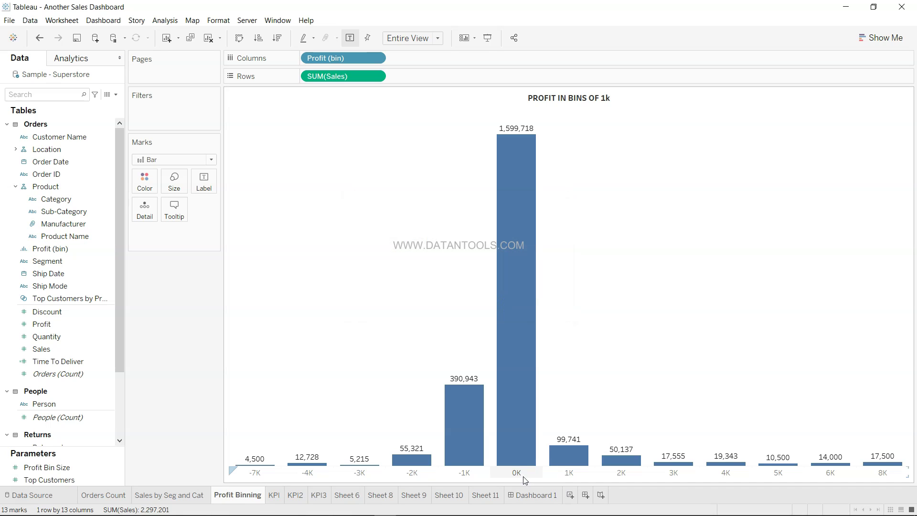
# Set the alias of the Profit (bin) field's 0K member to "0 - 1K"
pyautogui.rightClick(108, 250)
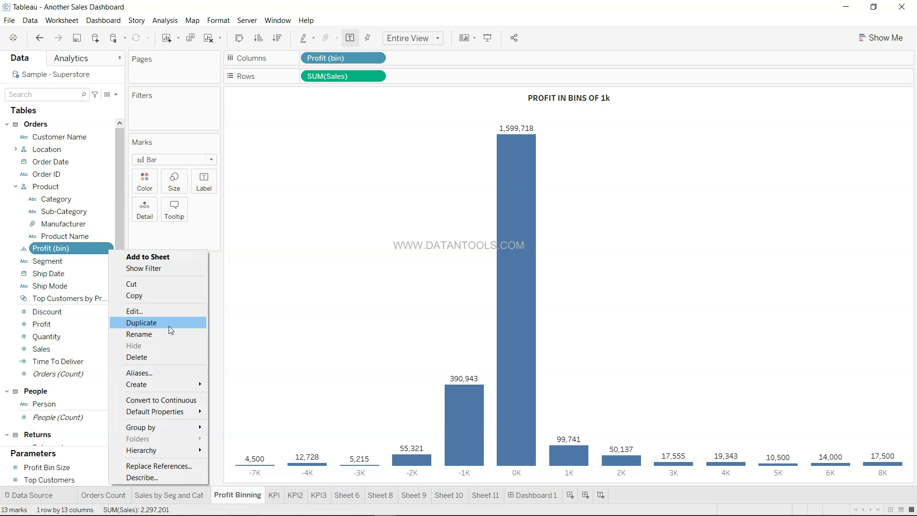
pyautogui.click(185, 372)
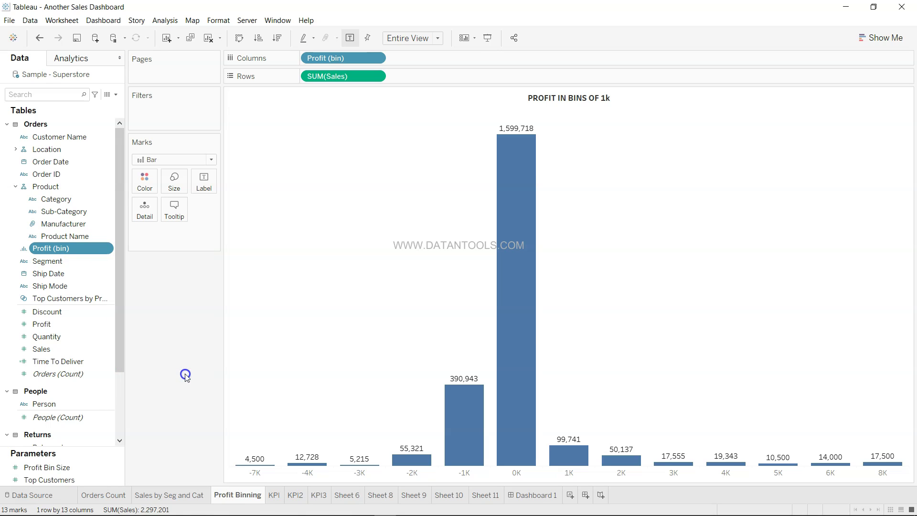
pyautogui.click(393, 216)
pyautogui.click(394, 260)
pyautogui.click(460, 257)
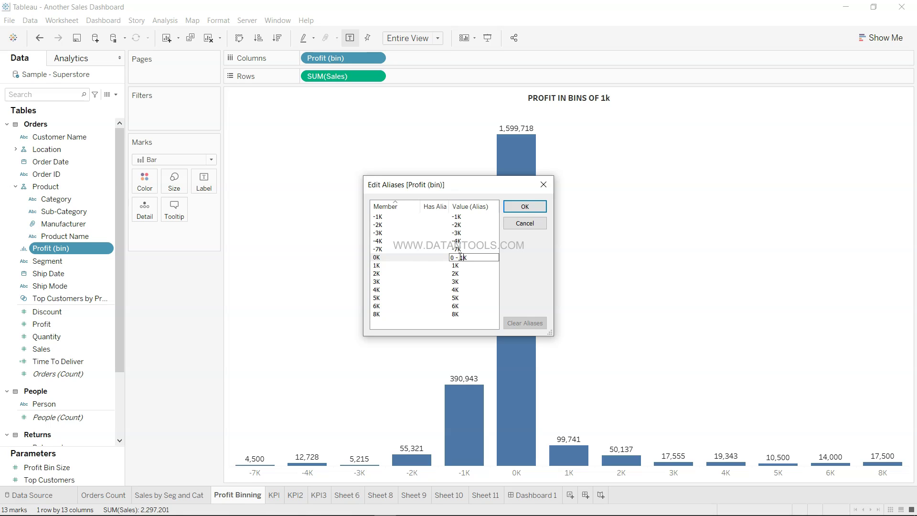
pyautogui.click(524, 206)
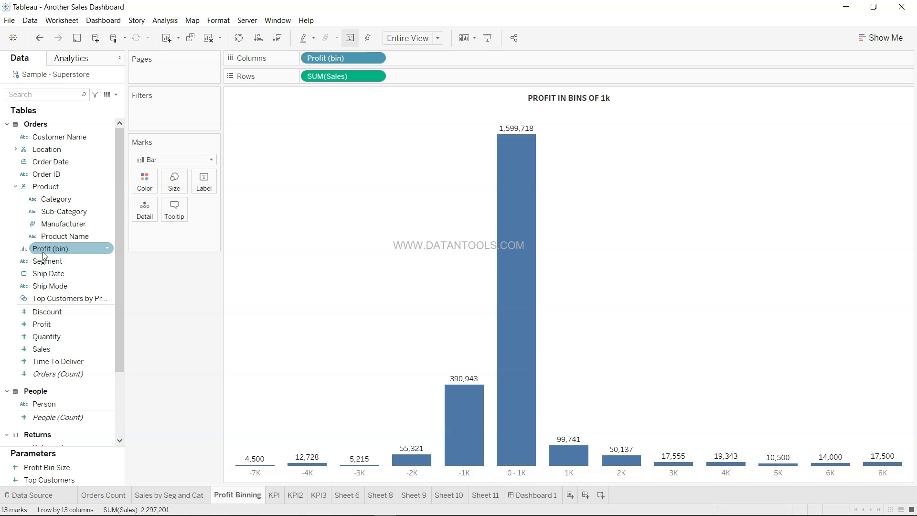
# Restore the alias of the Profit (bin) field's 0K member to "0K"
pyautogui.rightClick(108, 249)
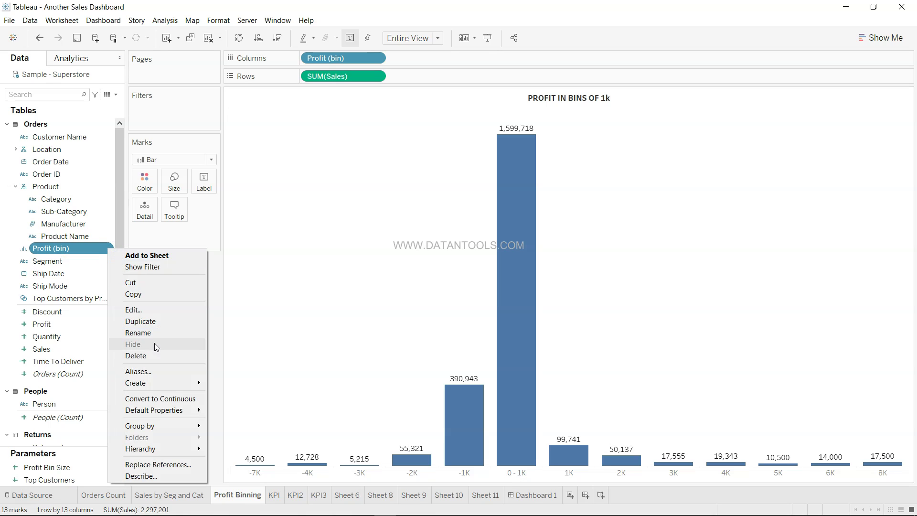
pyautogui.click(164, 369)
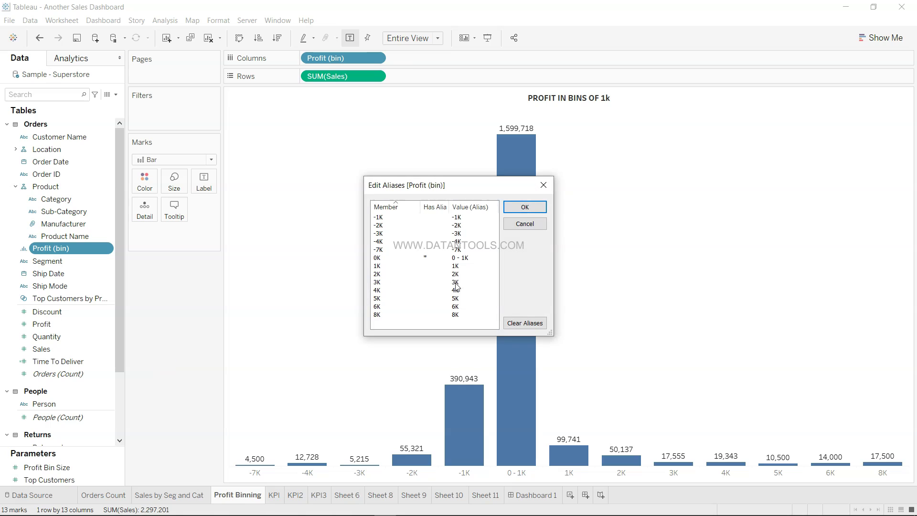
pyautogui.click(462, 260)
pyautogui.doubleClick(462, 260)
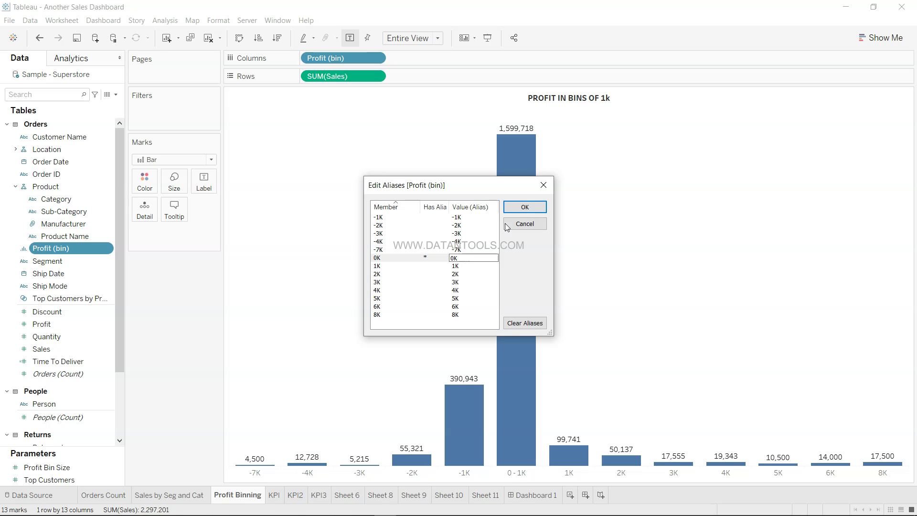
pyautogui.click(525, 207)
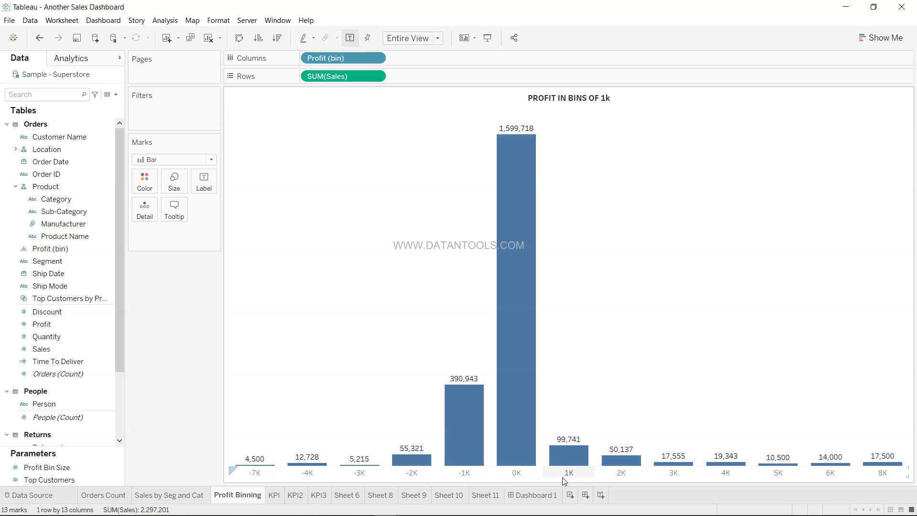
# On the KPI sheet, examine the Time To Deliver calculation, highlighting its Ship Date and Order Date fields
pyautogui.click(274, 496)
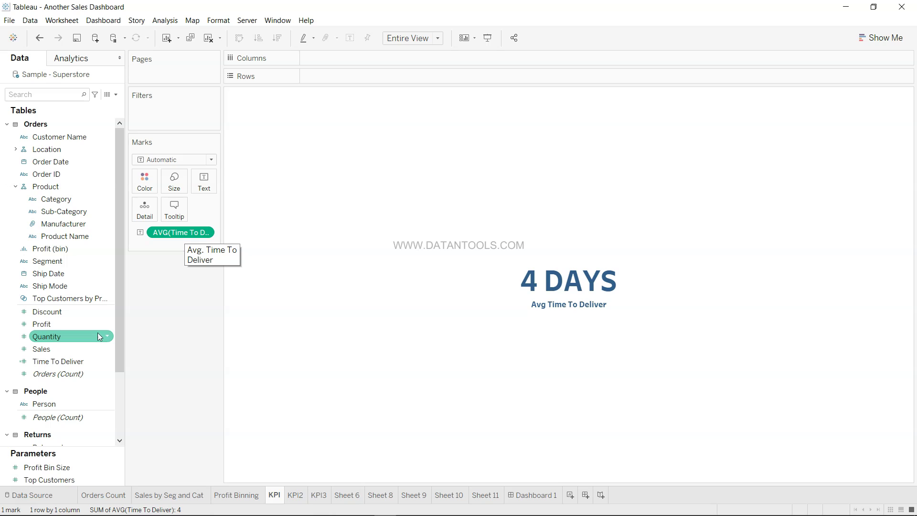
pyautogui.click(107, 361)
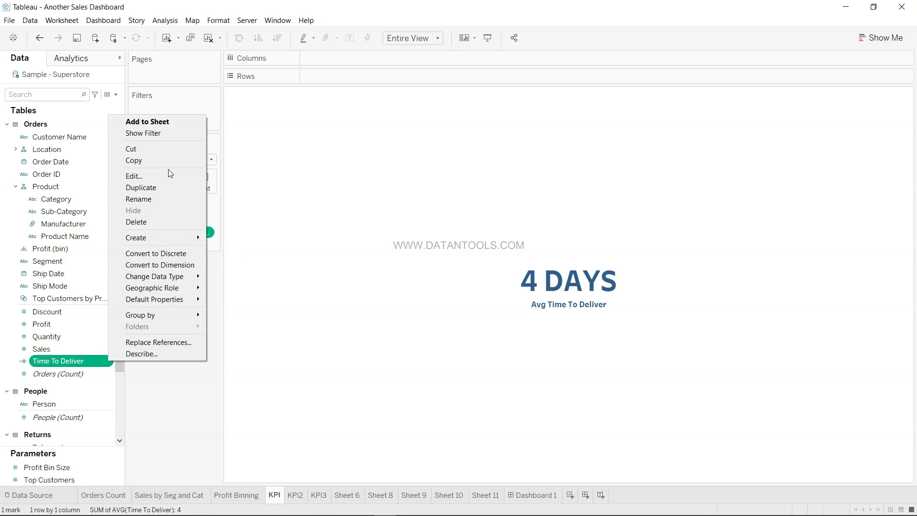
pyautogui.click(169, 175)
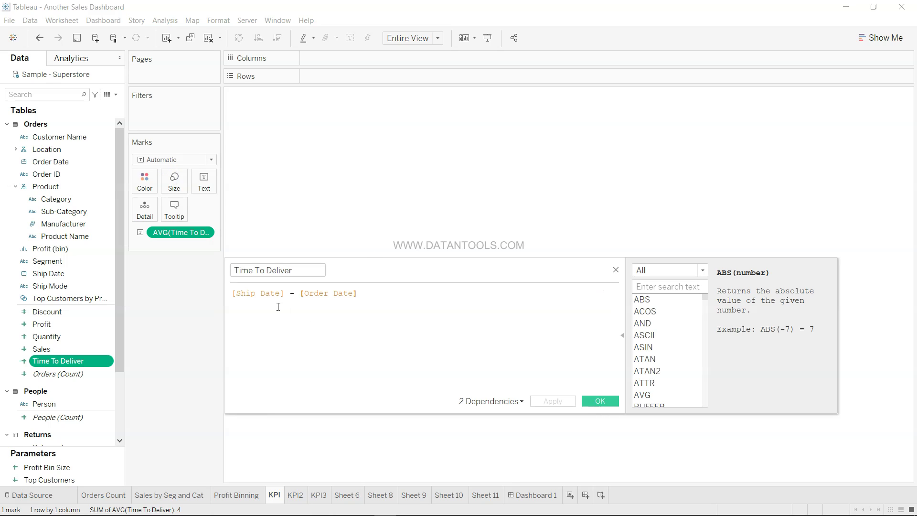
pyautogui.moveTo(236, 293); pyautogui.dragTo(285, 293)
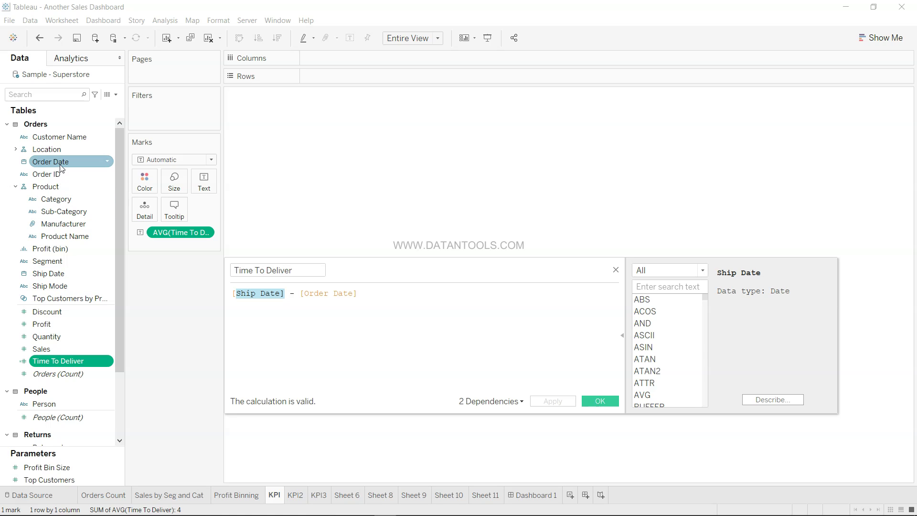
pyautogui.moveTo(304, 294); pyautogui.dragTo(353, 293)
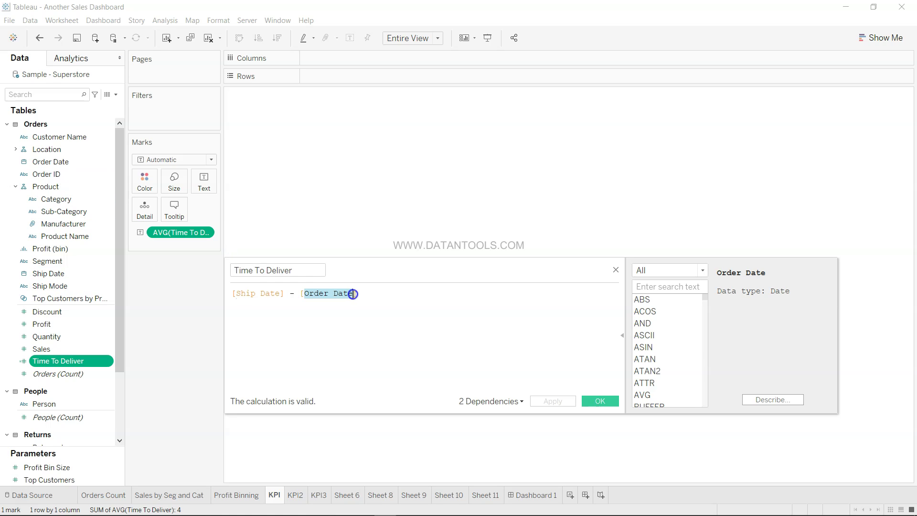
pyautogui.moveTo(233, 296); pyautogui.dragTo(360, 295)
pyautogui.click(282, 301)
pyautogui.click(360, 295)
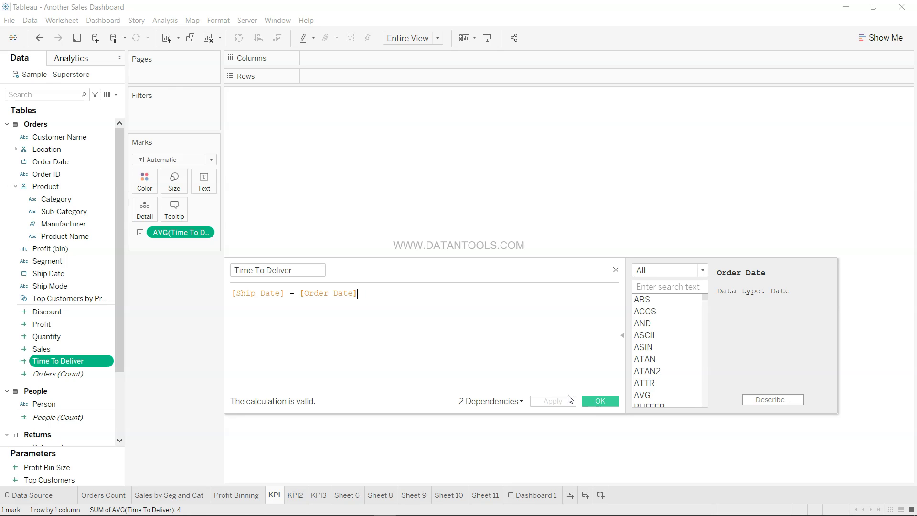
pyautogui.click(600, 401)
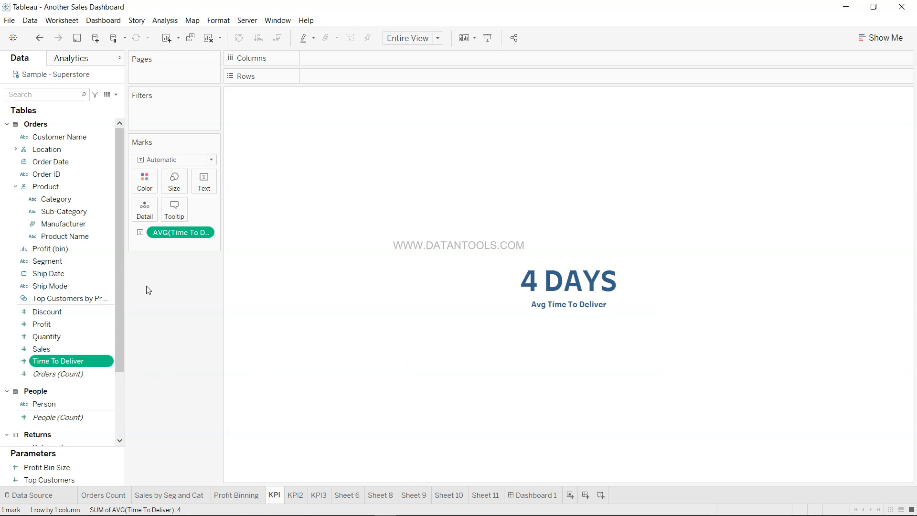
# Review the font and size of both lines in the KPI sheet's text label
pyautogui.moveTo(497, 330)
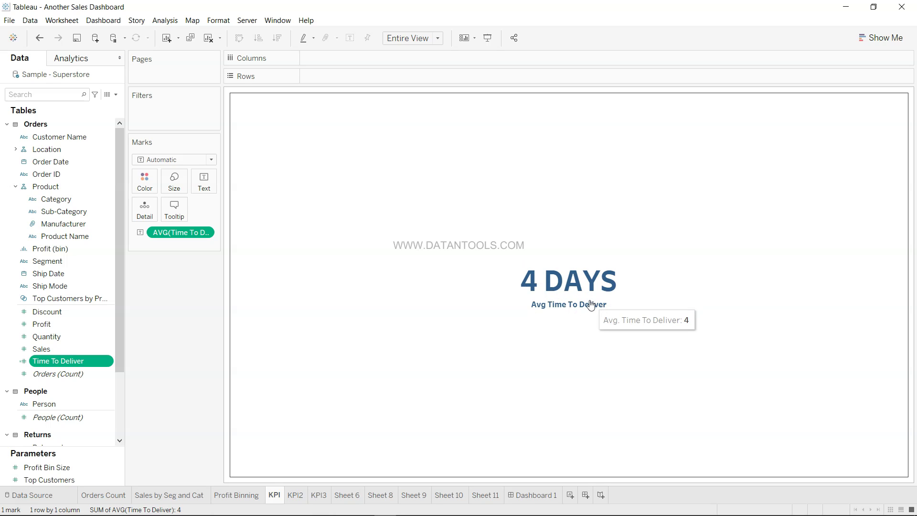
pyautogui.click(206, 186)
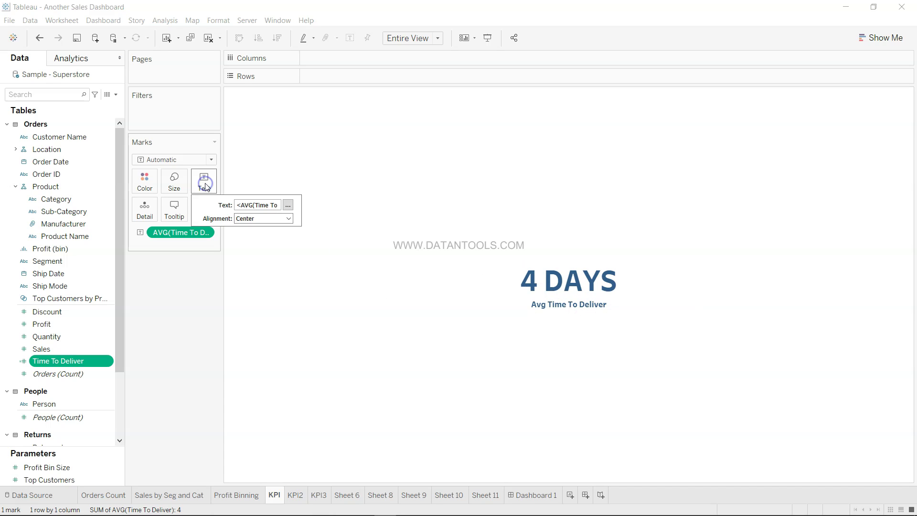
pyautogui.click(287, 205)
pyautogui.moveTo(138, 161); pyautogui.dragTo(458, 152)
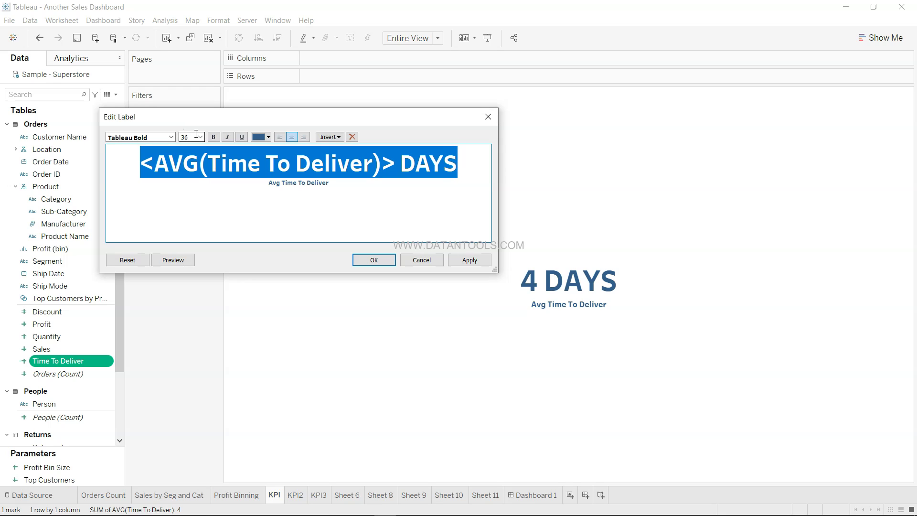
pyautogui.moveTo(279, 186); pyautogui.dragTo(327, 185)
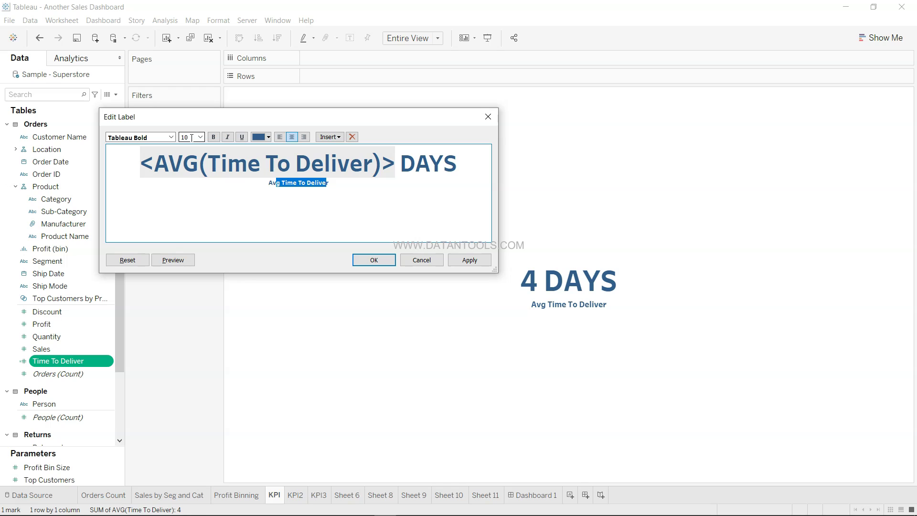
pyautogui.click(171, 137)
pyautogui.click(241, 203)
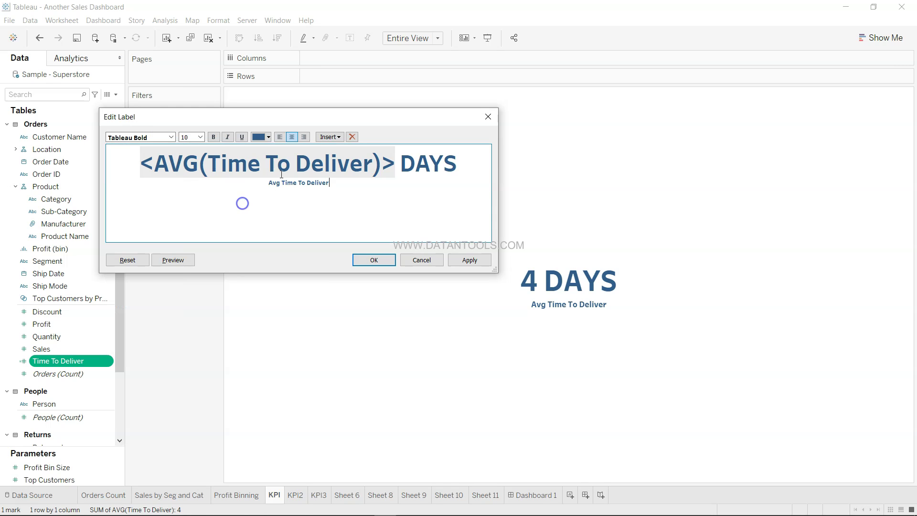
pyautogui.click(375, 260)
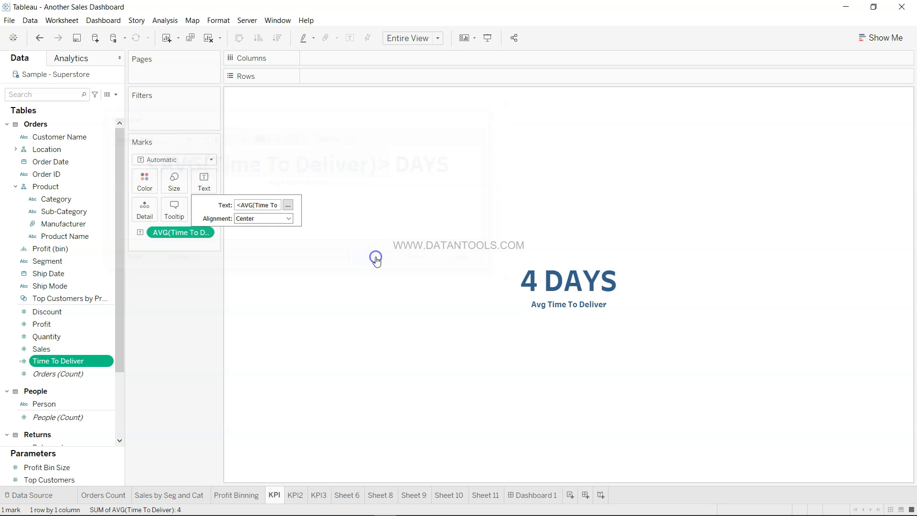
# On the KPI2 sheet, examine the number format and decimal places of the average Discount measure
pyautogui.click(296, 495)
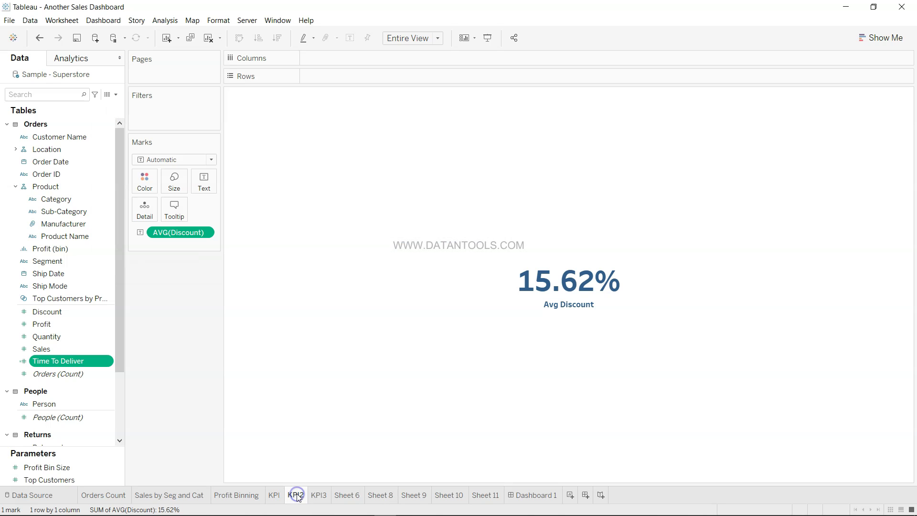
pyautogui.moveTo(543, 288)
pyautogui.click(207, 232)
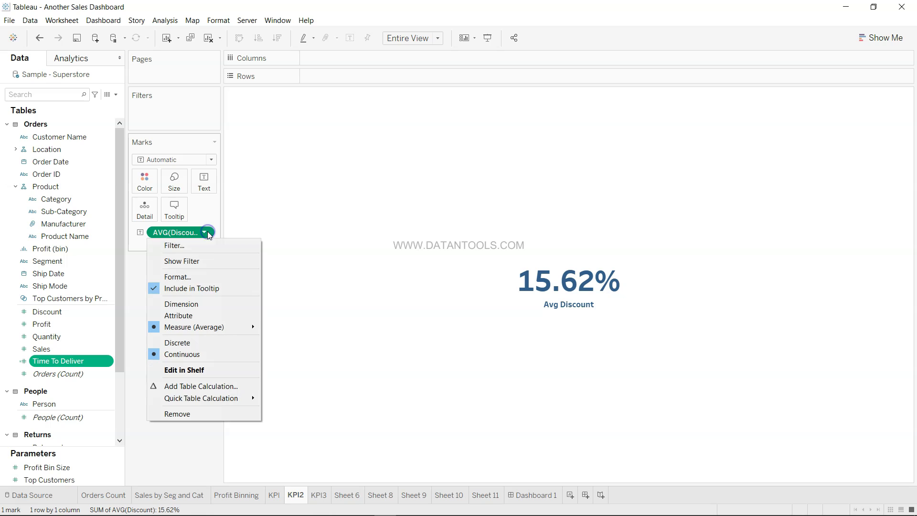
pyautogui.click(200, 276)
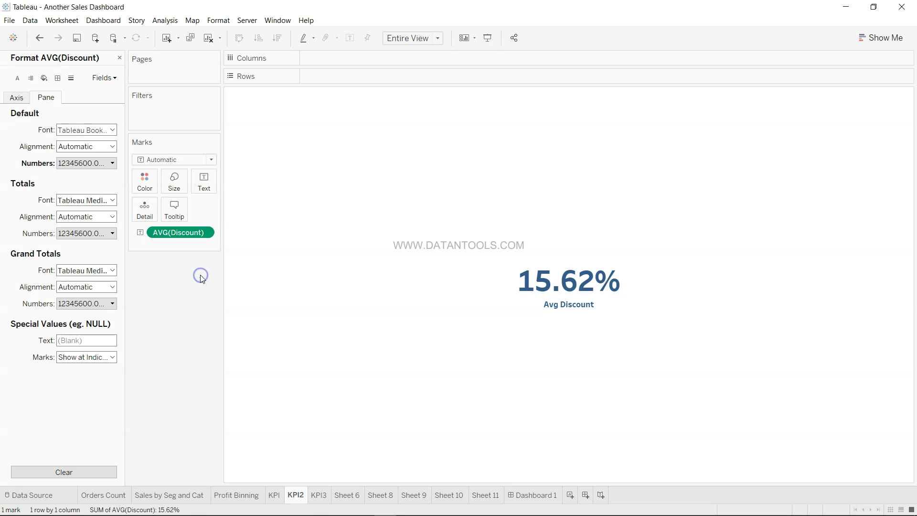
pyautogui.click(86, 163)
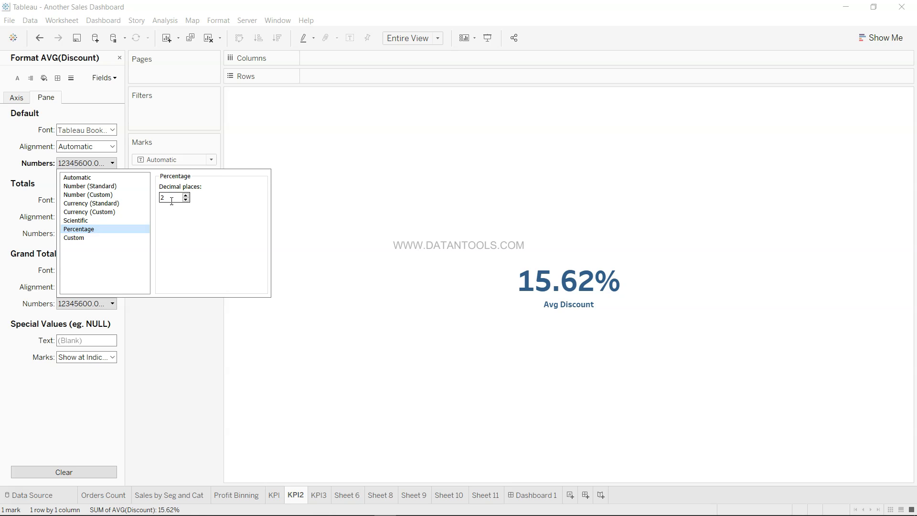
pyautogui.click(190, 353)
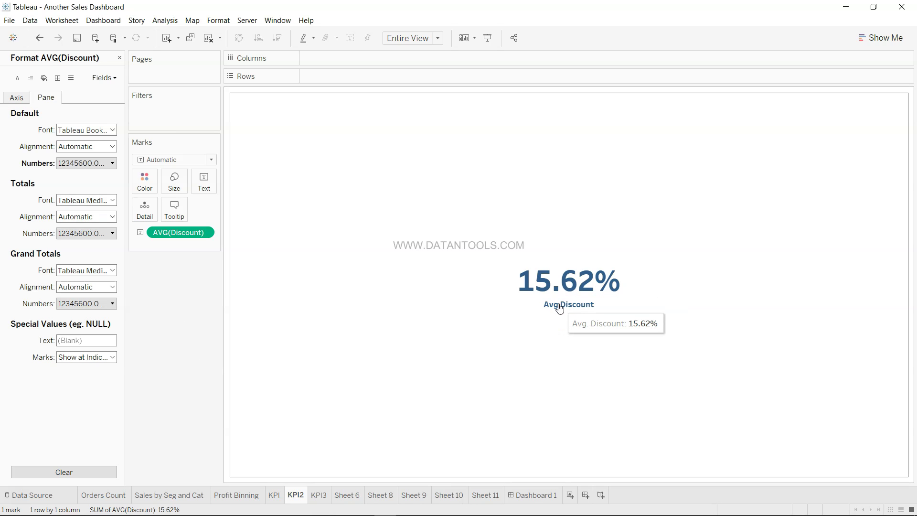
# Show the KPI3 sheet with its data fields and find the Quantity measure behind its average
pyautogui.click(319, 495)
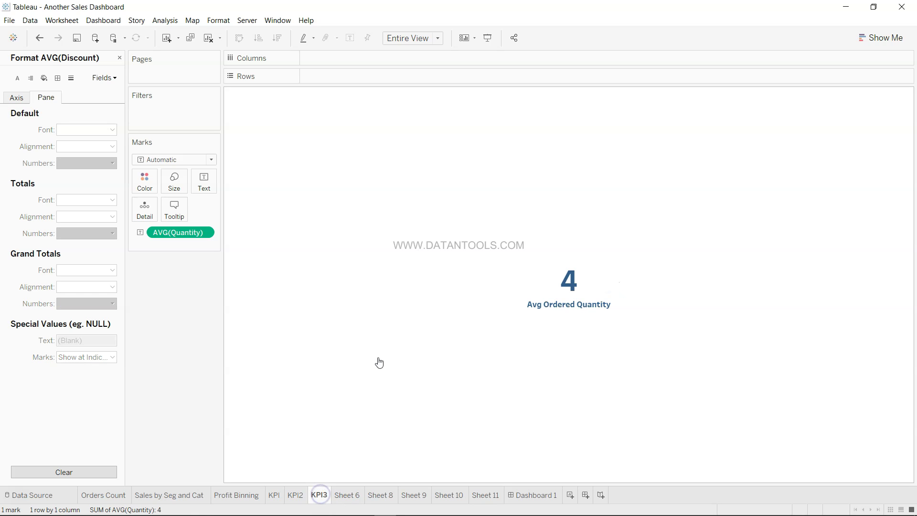
pyautogui.click(120, 57)
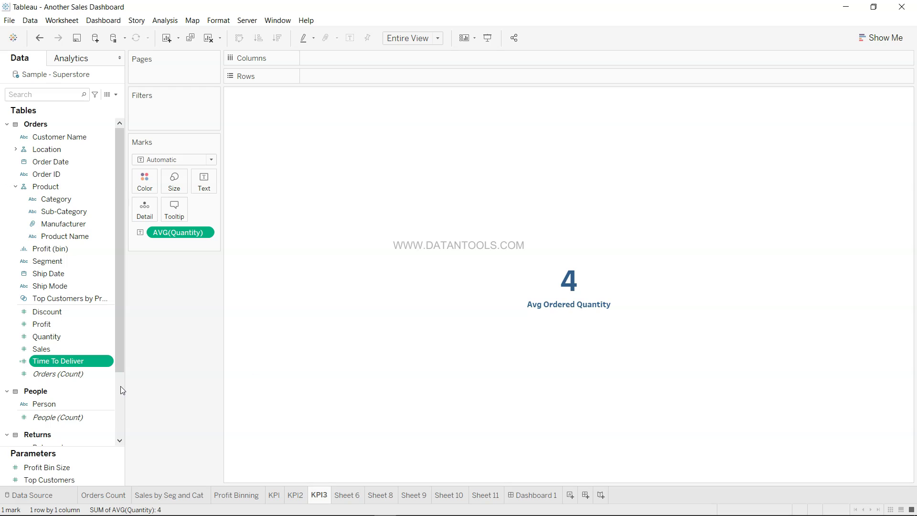
pyautogui.click(70, 339)
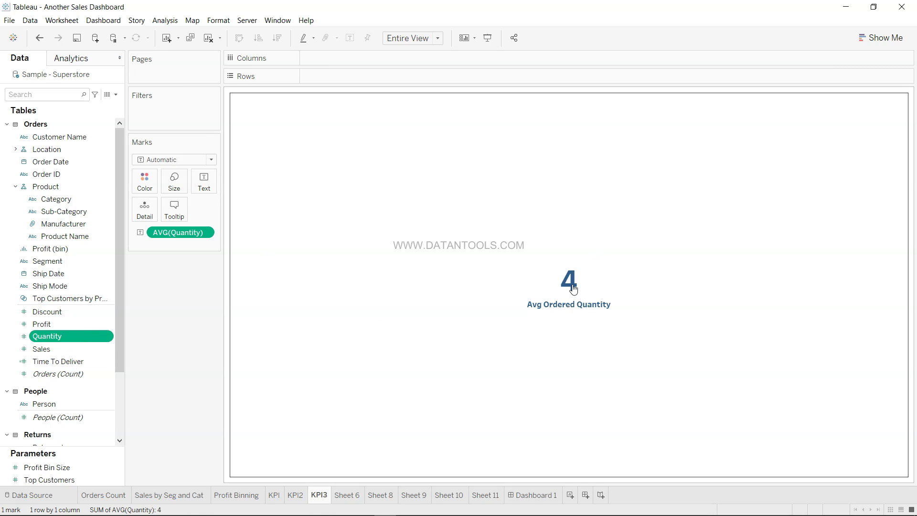
# On Sheet 6, examine the PROFIT % BY CATEGORY donut chart and the marks of its second average-zero axis
pyautogui.click(347, 495)
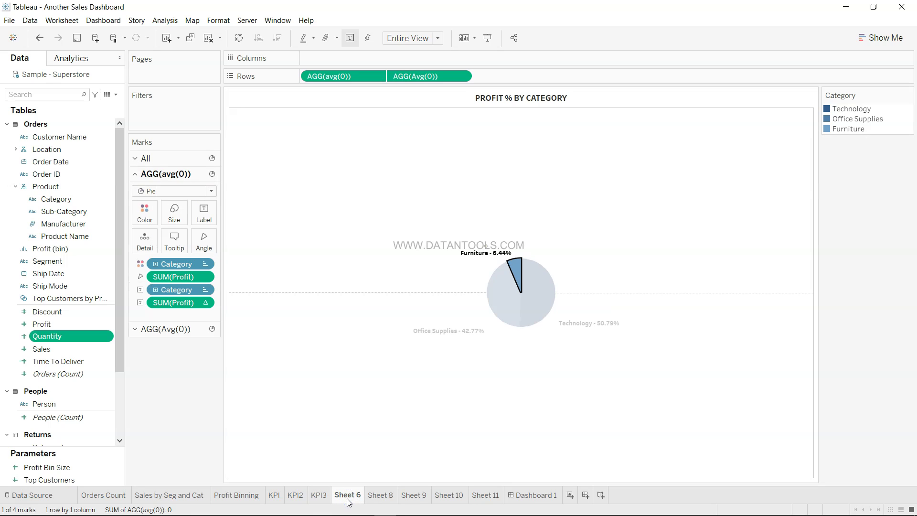
pyautogui.click(201, 452)
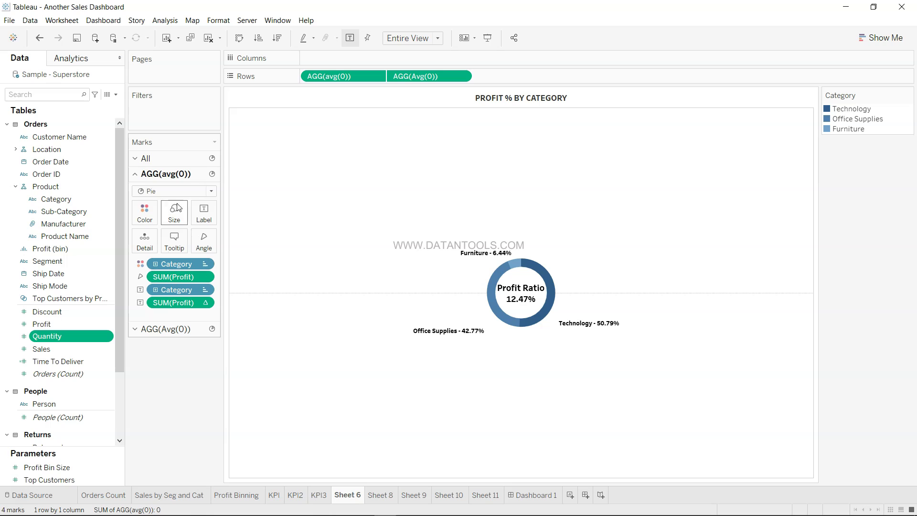
pyautogui.click(179, 329)
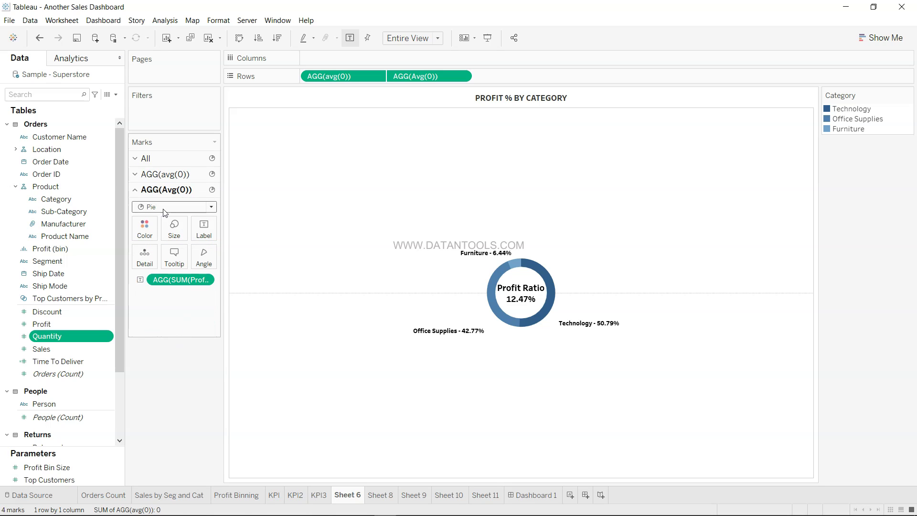
# Try a light grey fill on the donut's inner pie, then restore its white fill
pyautogui.click(148, 235)
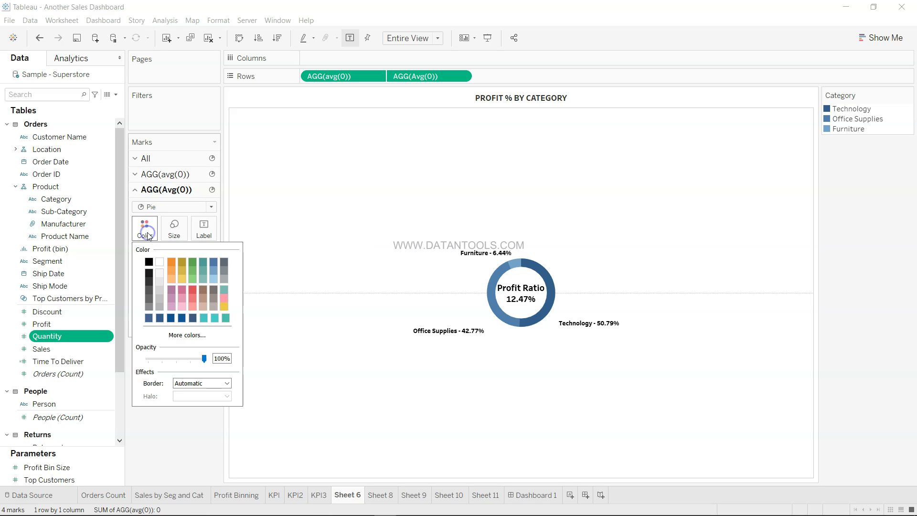
pyautogui.click(159, 288)
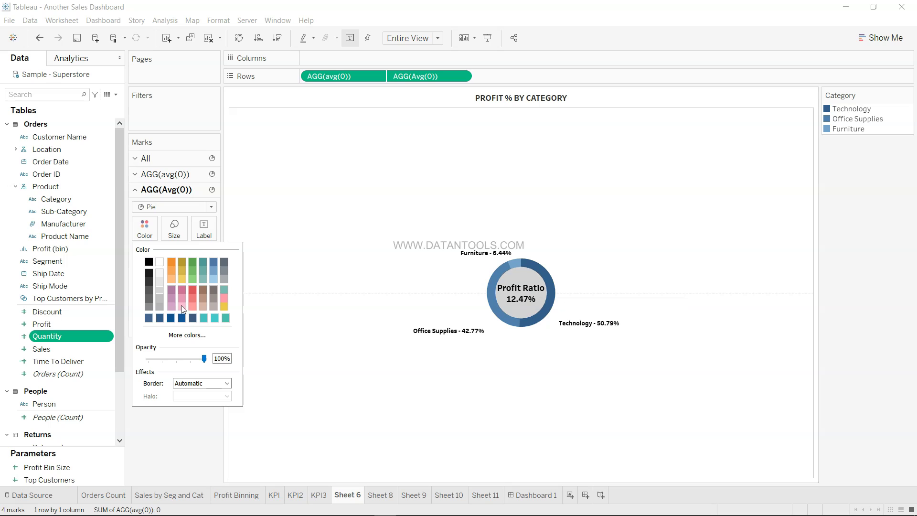
pyautogui.click(159, 262)
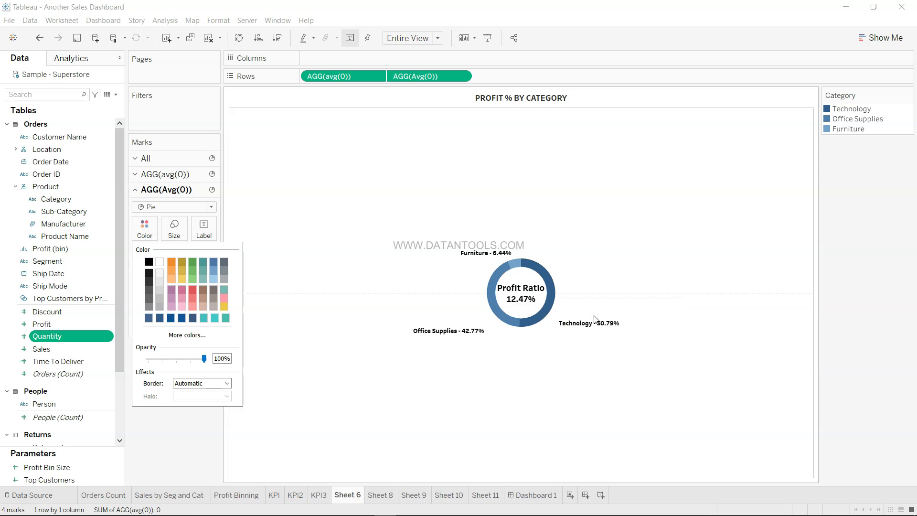
pyautogui.click(389, 434)
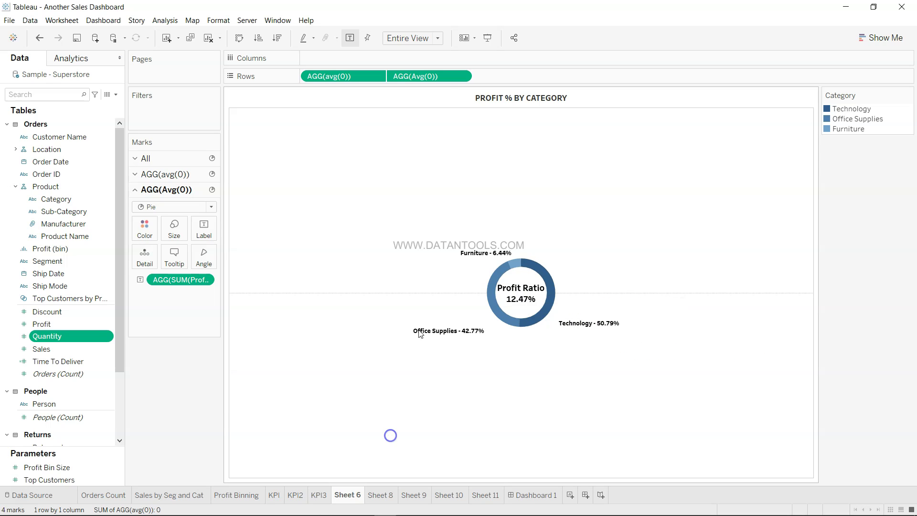
# Turn off Dual Axis for the second average-zero measure to separate the two pies, then turn it back on
pyautogui.click(462, 77)
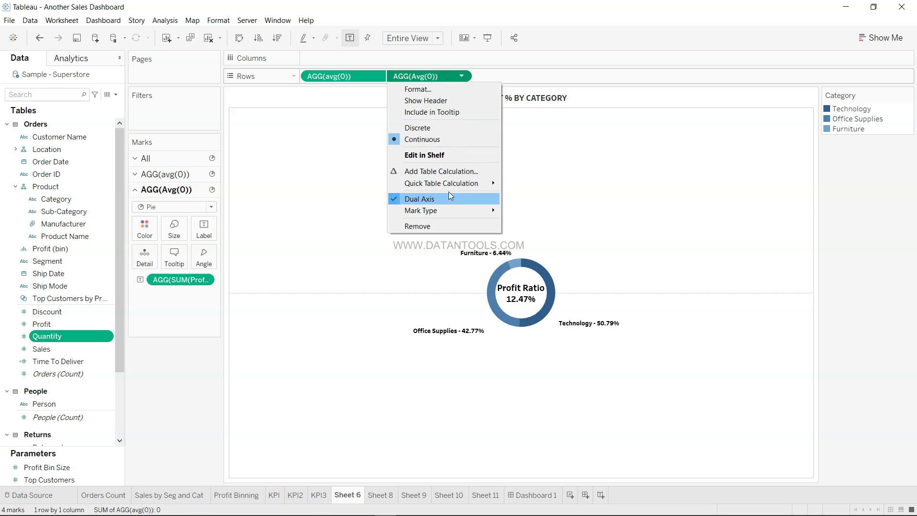
pyautogui.click(449, 199)
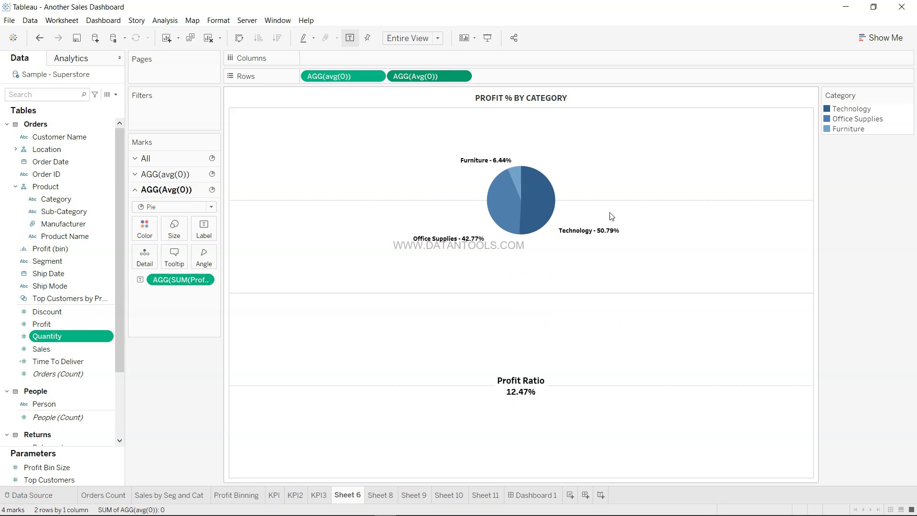
pyautogui.click(462, 77)
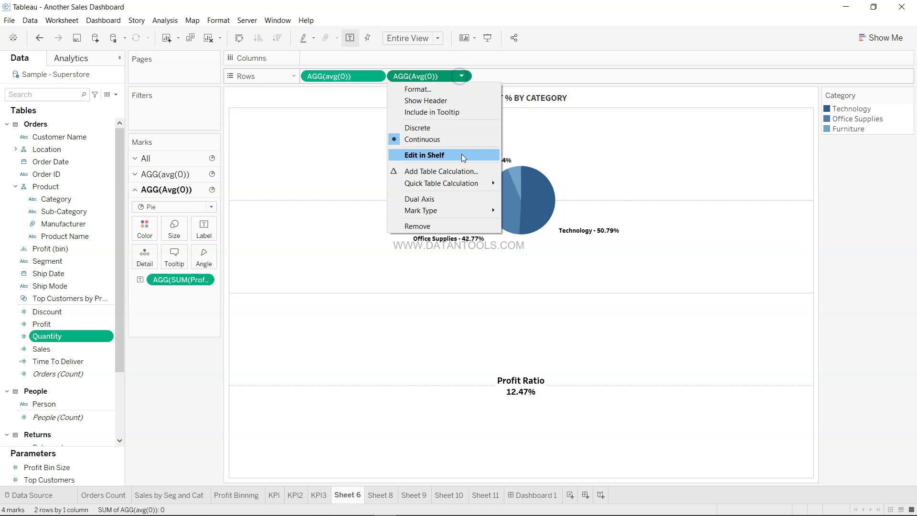
pyautogui.click(463, 198)
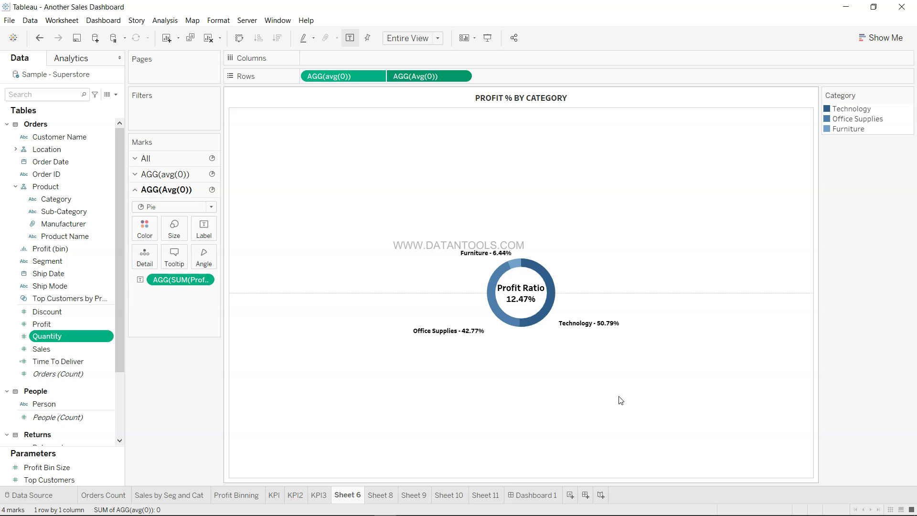
# On Sheet 8, examine the order counts and percent-of-total shares of each ship mode across the four regions
pyautogui.click(381, 495)
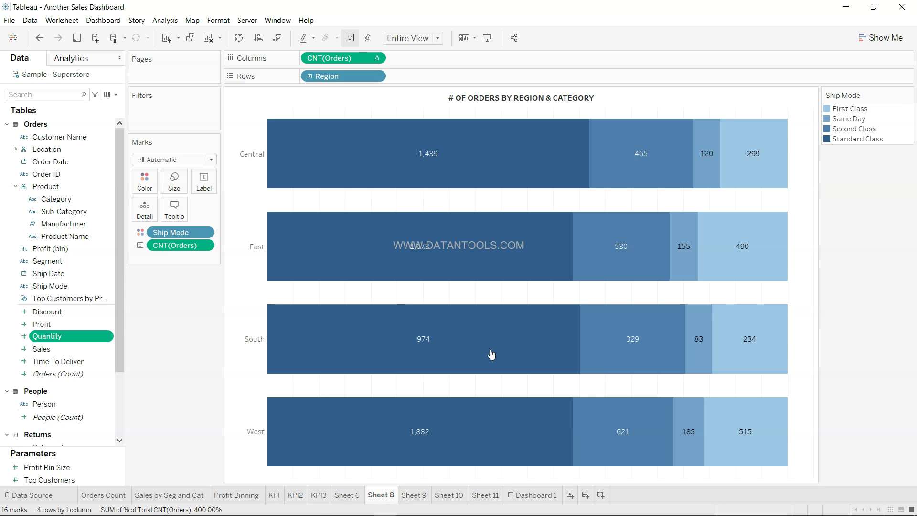
pyautogui.moveTo(699, 388)
pyautogui.moveTo(358, 327)
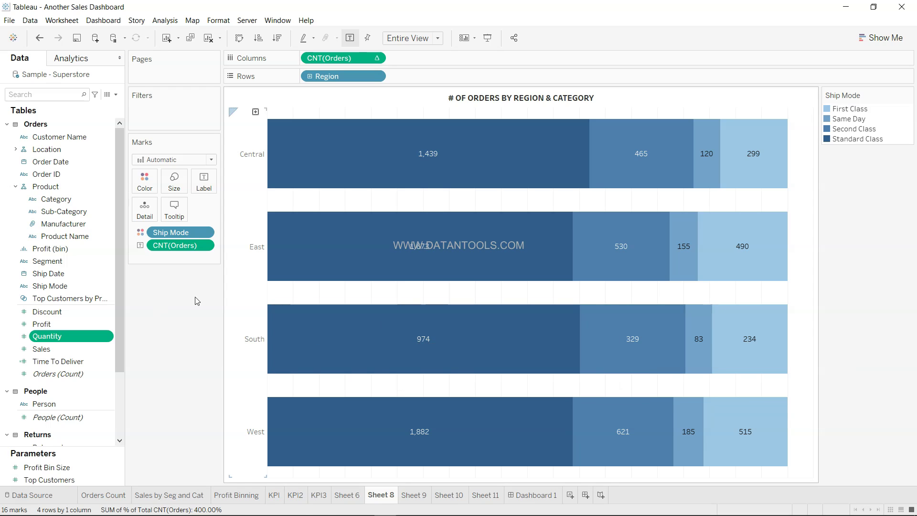
pyautogui.moveTo(605, 275)
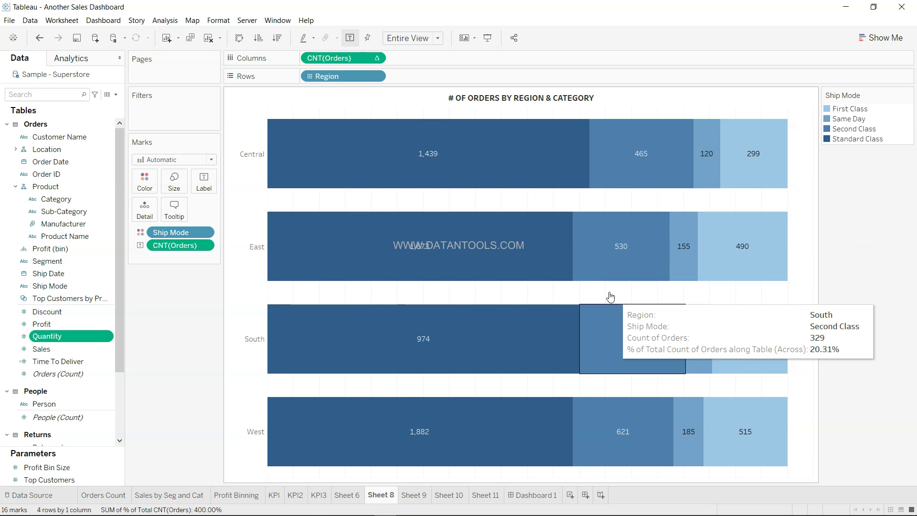
pyautogui.moveTo(362, 159)
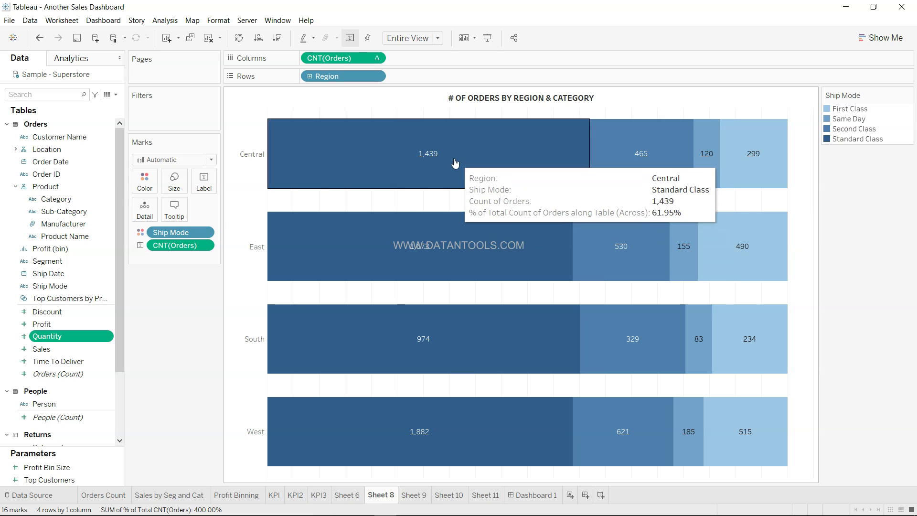
pyautogui.moveTo(401, 167)
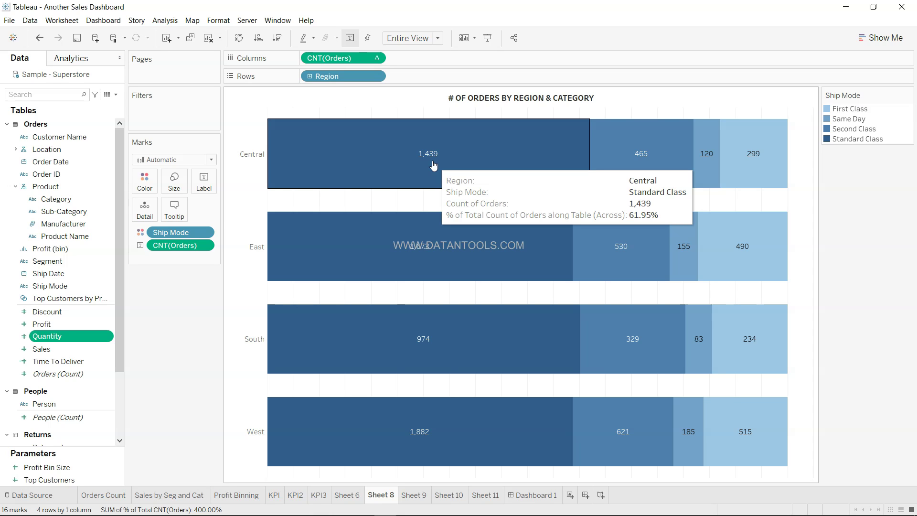
pyautogui.moveTo(715, 163)
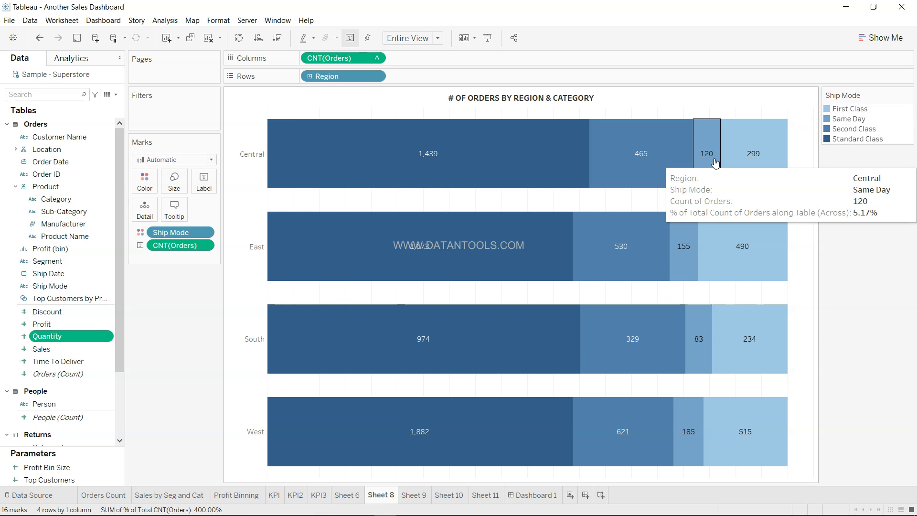
pyautogui.moveTo(693, 250)
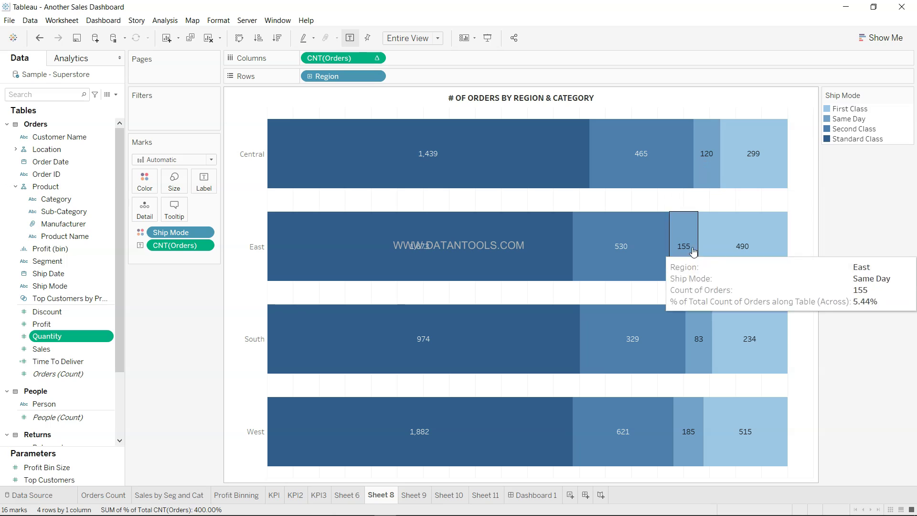
pyautogui.moveTo(705, 352)
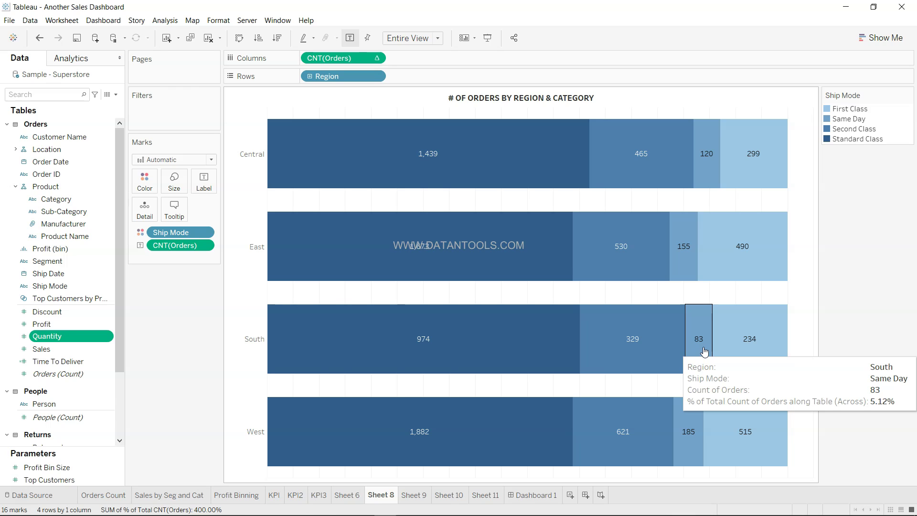
pyautogui.moveTo(537, 346)
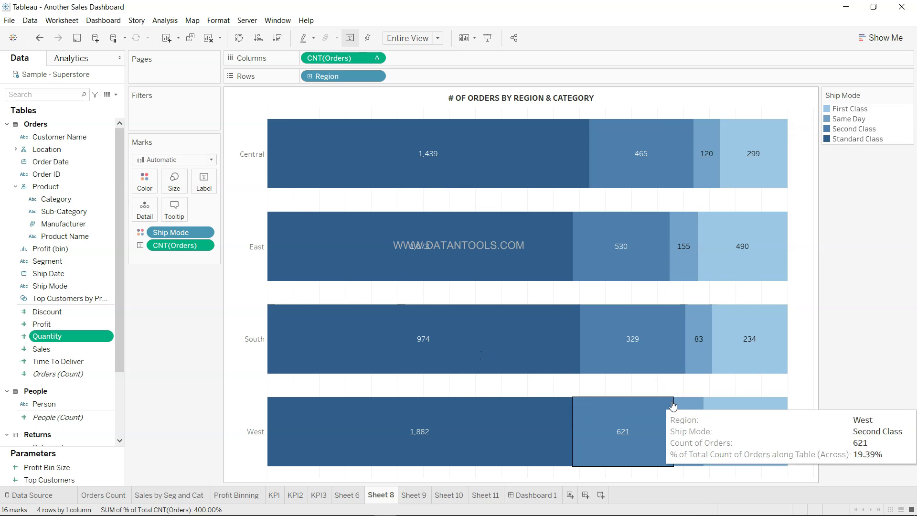
pyautogui.moveTo(673, 367)
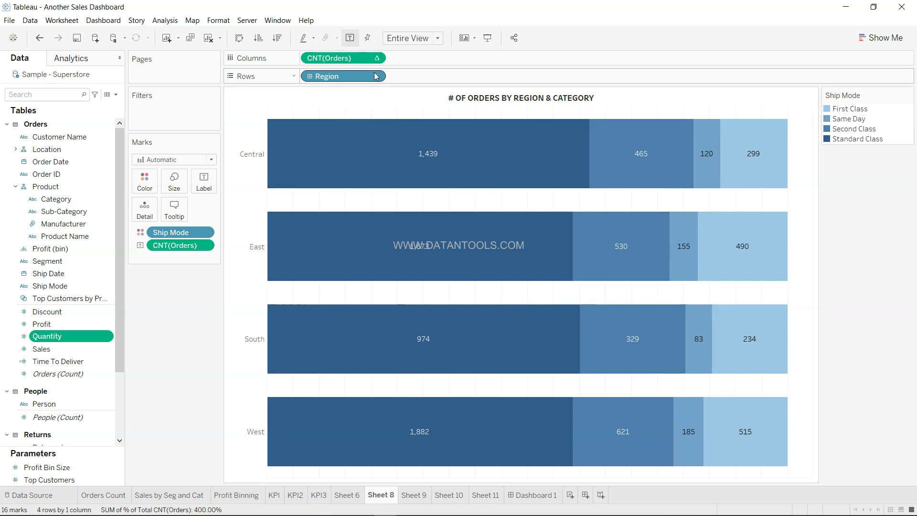
pyautogui.moveTo(604, 177)
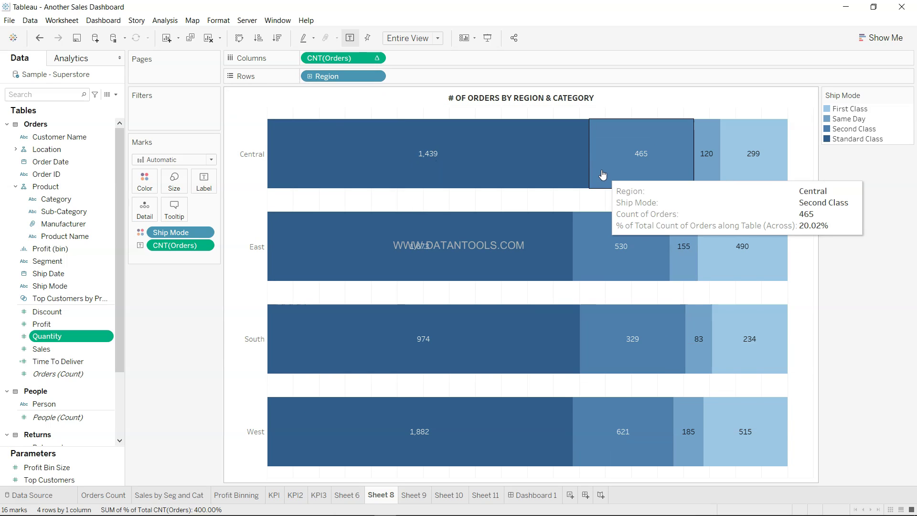
# Check the Percent of Total quick table calculation applied to the count of Orders on the columns
pyautogui.click(377, 58)
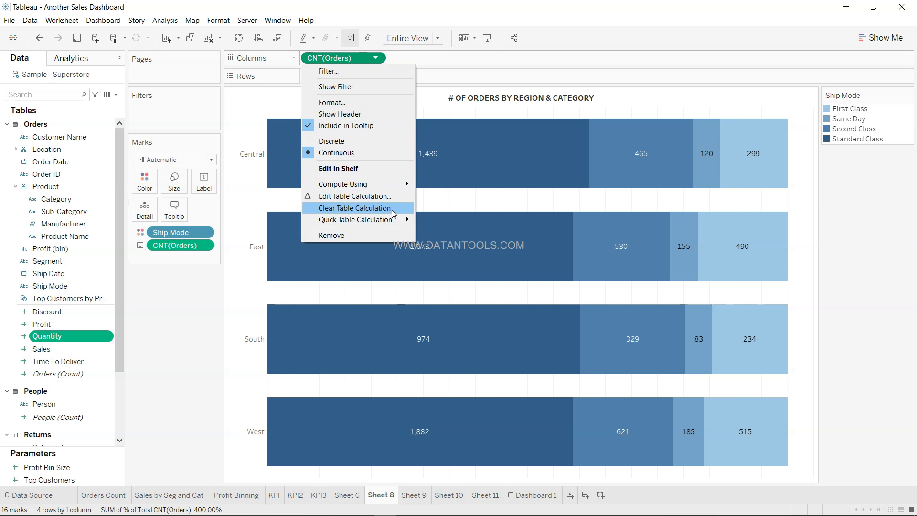
pyautogui.moveTo(392, 222)
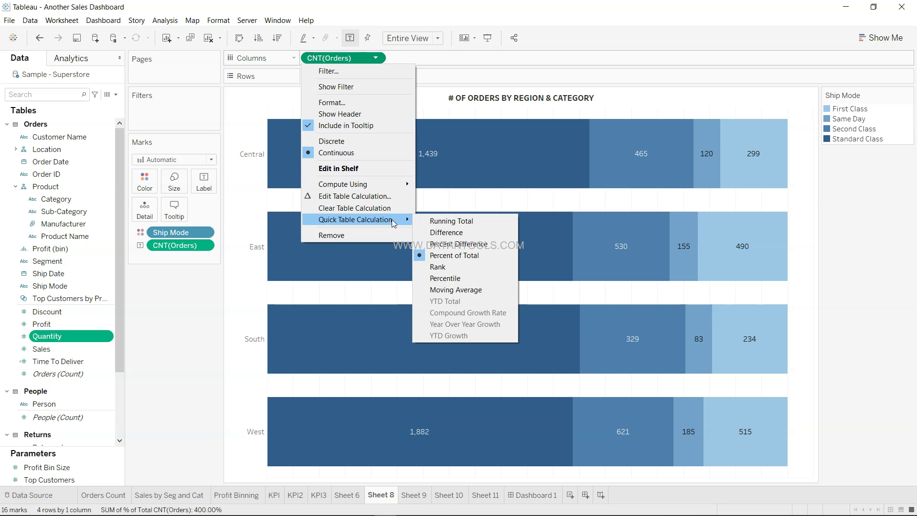
pyautogui.click(459, 255)
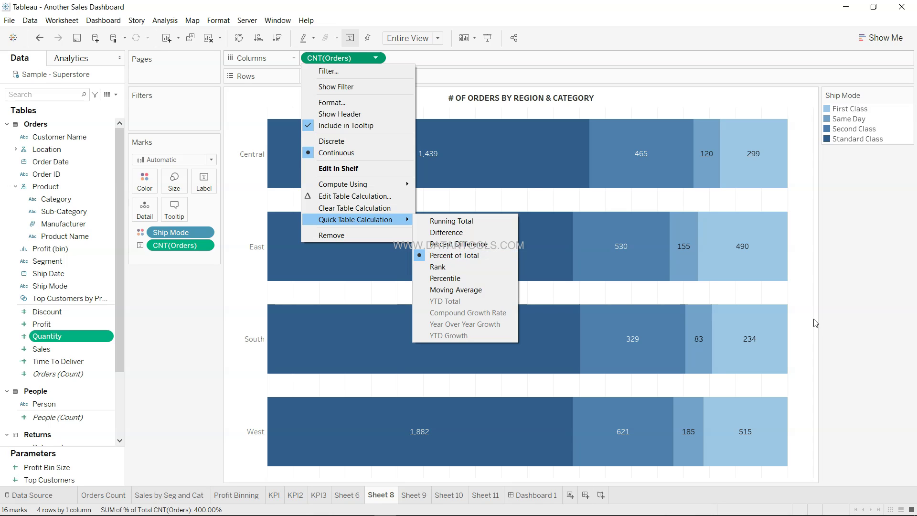
pyautogui.click(889, 38)
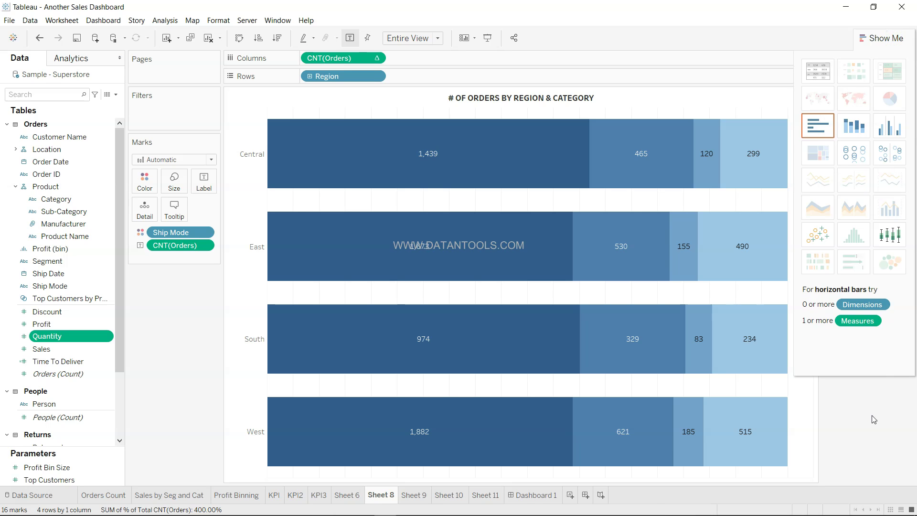
# On Sheet 9, review the customer profit versus sales scatter plot and its two-step Custom Diverging colors for the profit-to-sales ratio
pyautogui.click(414, 494)
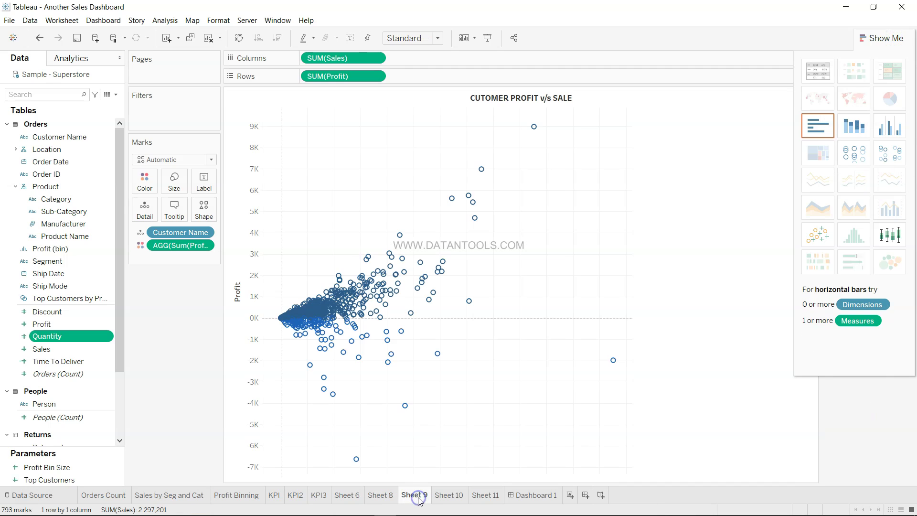
pyautogui.click(881, 37)
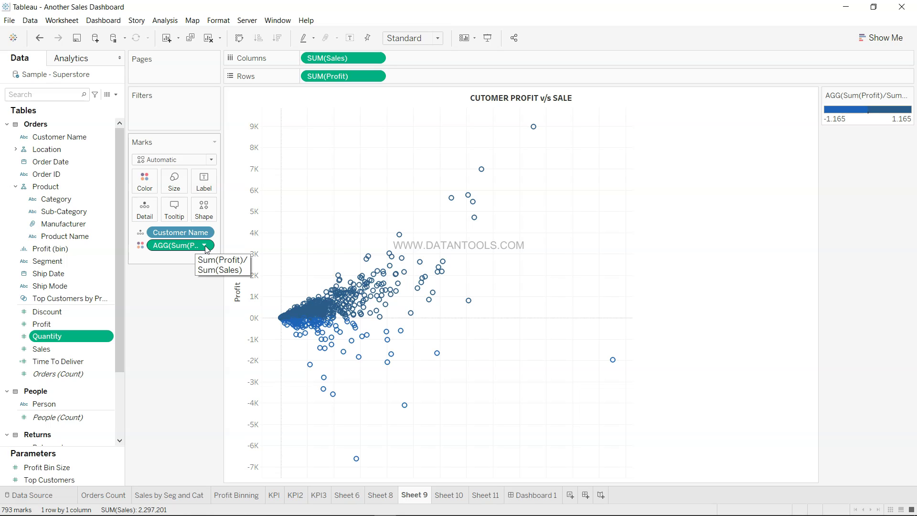
pyautogui.click(145, 182)
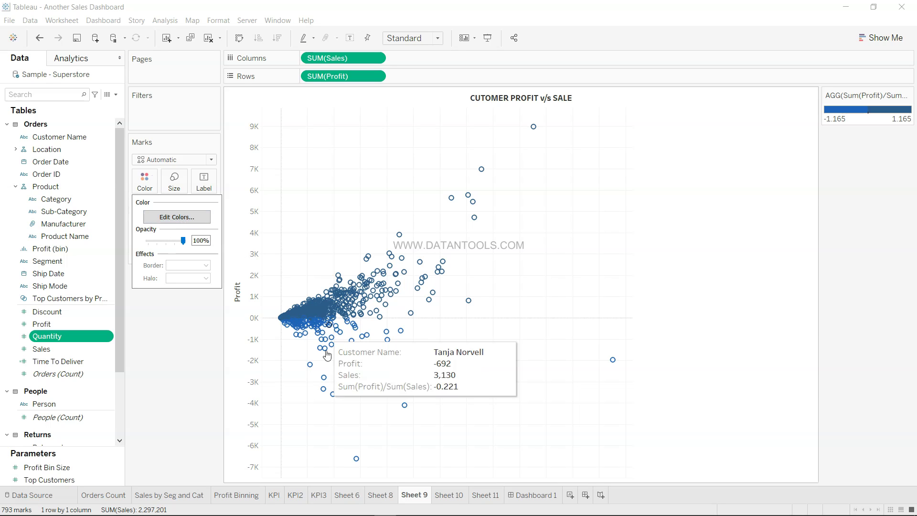
pyautogui.click(177, 216)
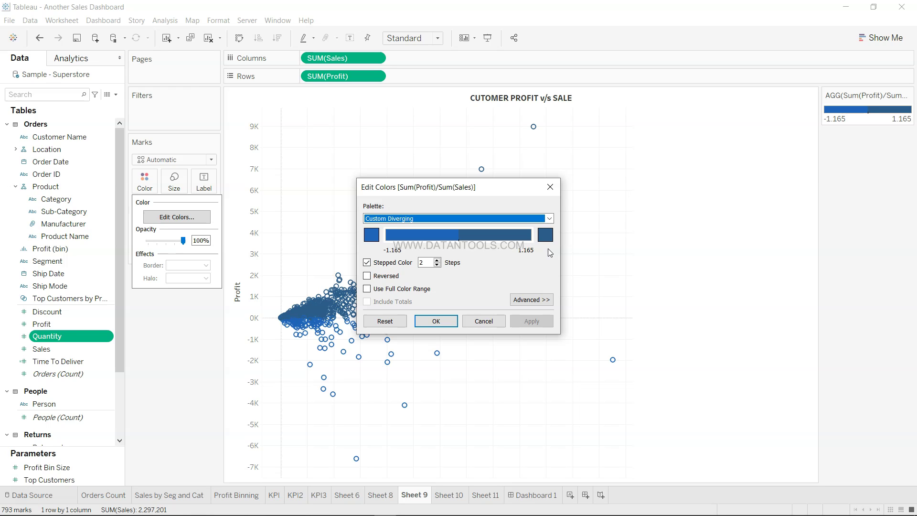
pyautogui.click(437, 320)
# Examine Sheet 10's yearly sales bars by region, check Dashboard 1 for that chart, and view Sheet 11
pyautogui.click(457, 495)
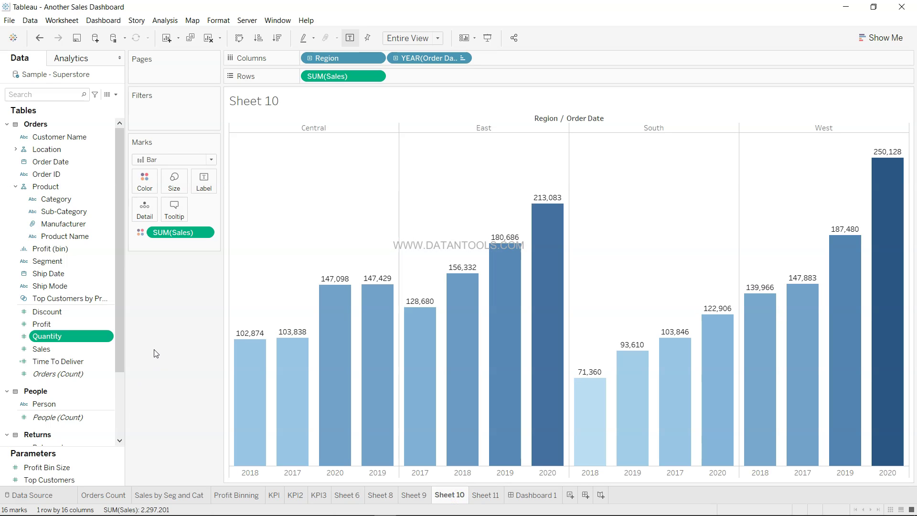
pyautogui.click(543, 496)
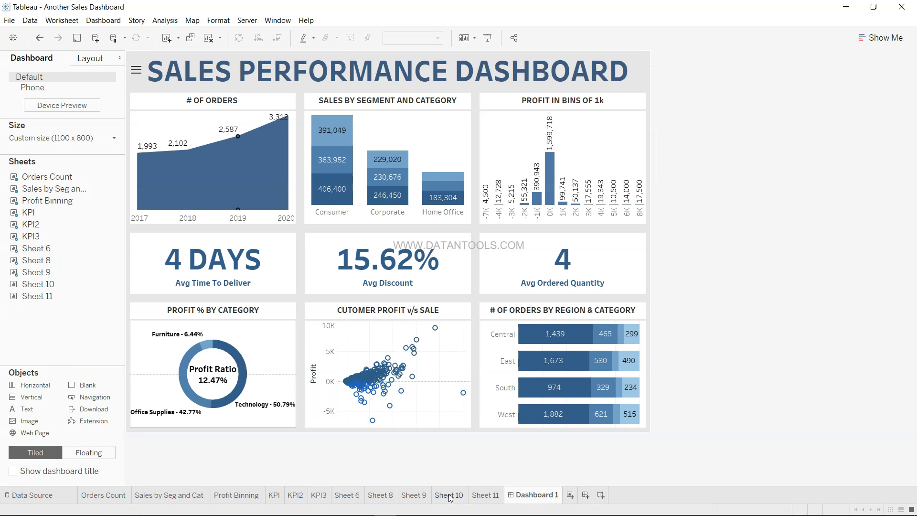
pyautogui.click(449, 495)
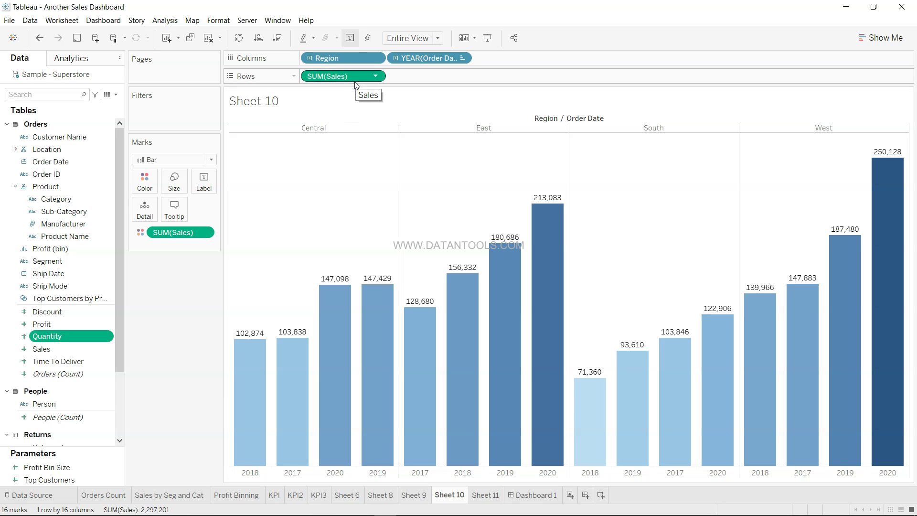
pyautogui.moveTo(386, 320)
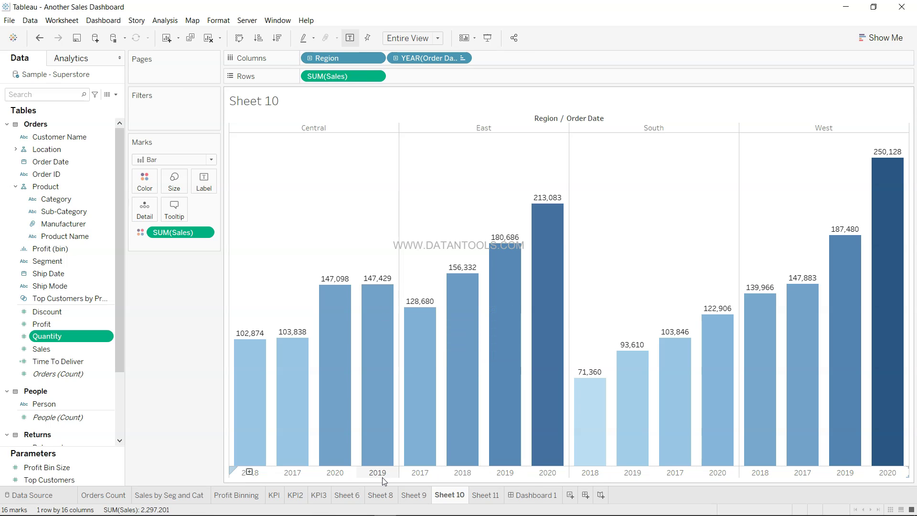
pyautogui.moveTo(558, 306)
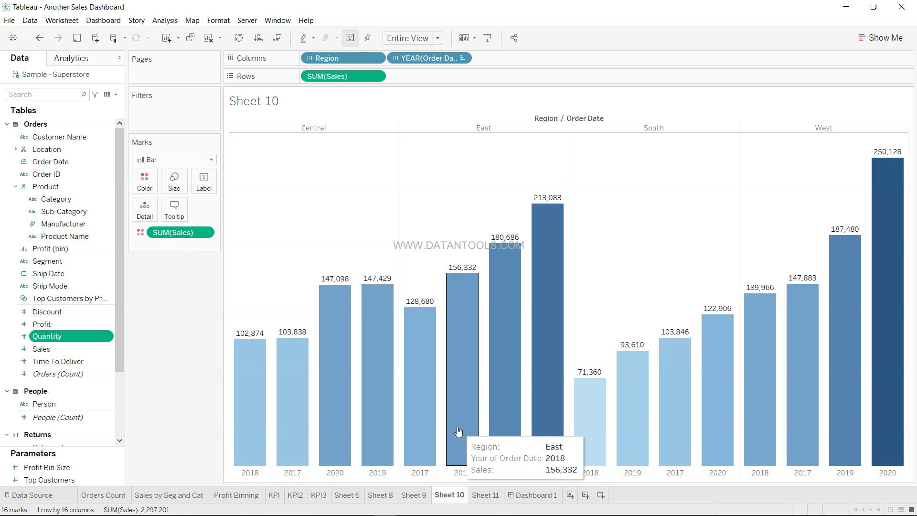
pyautogui.click(493, 497)
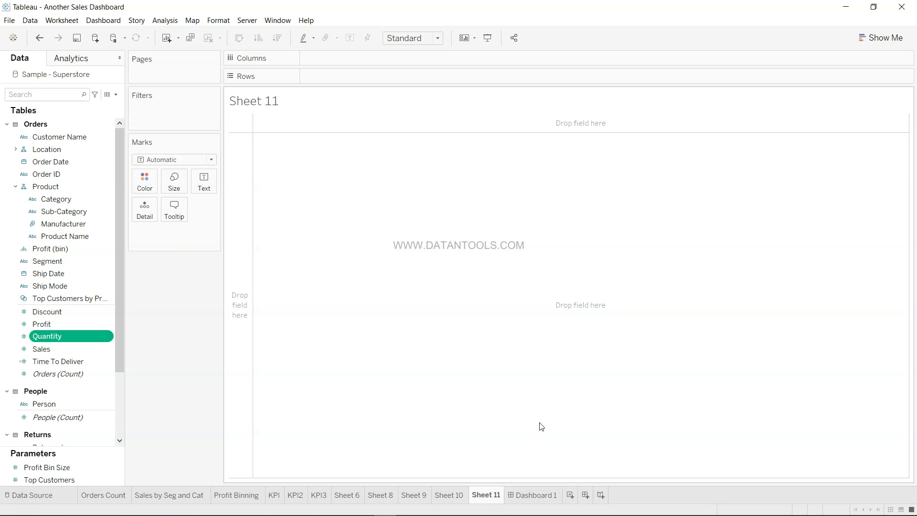
# On Dashboard 1, examine the floating menu button and the vertical container with its Order Date filter in the layout's item hierarchy
pyautogui.click(537, 497)
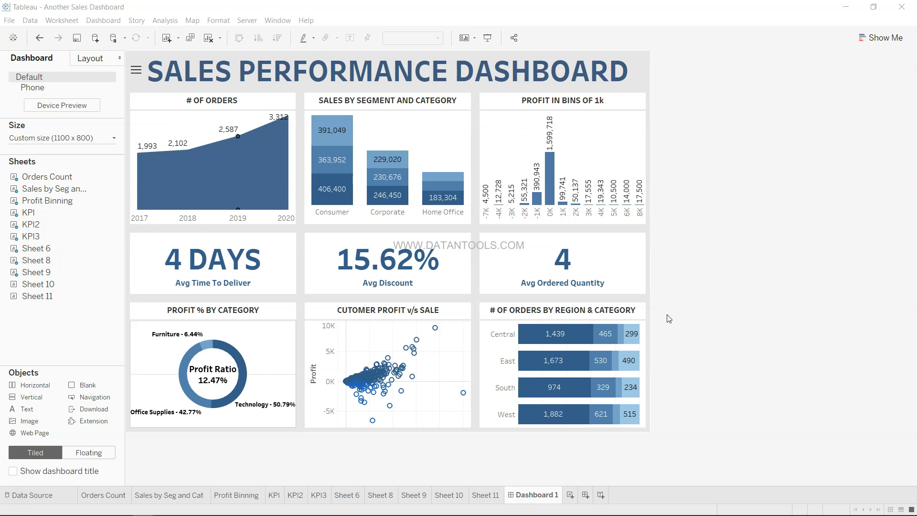
pyautogui.click(92, 60)
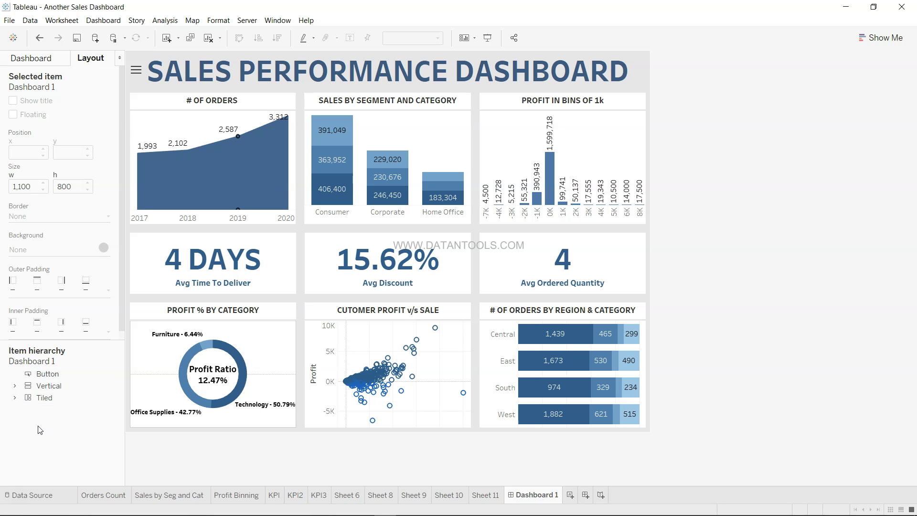
pyautogui.click(79, 374)
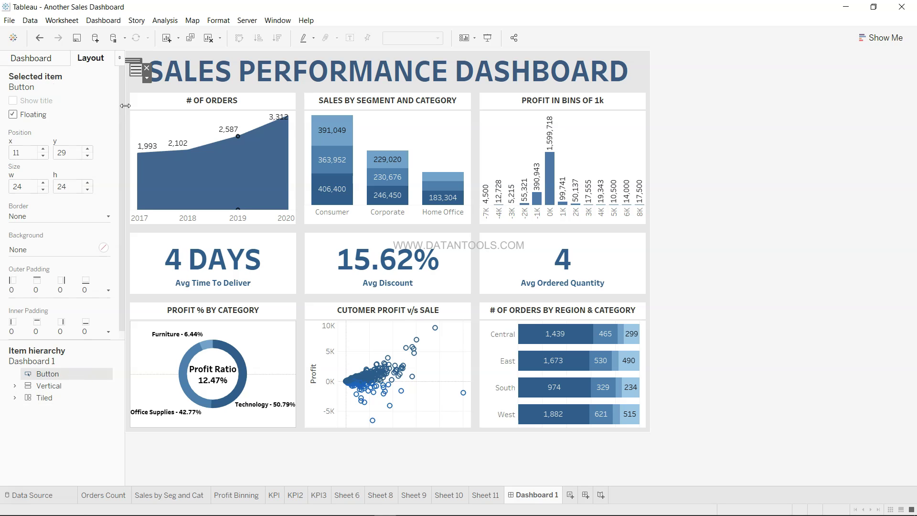
pyautogui.click(146, 79)
pyautogui.click(59, 385)
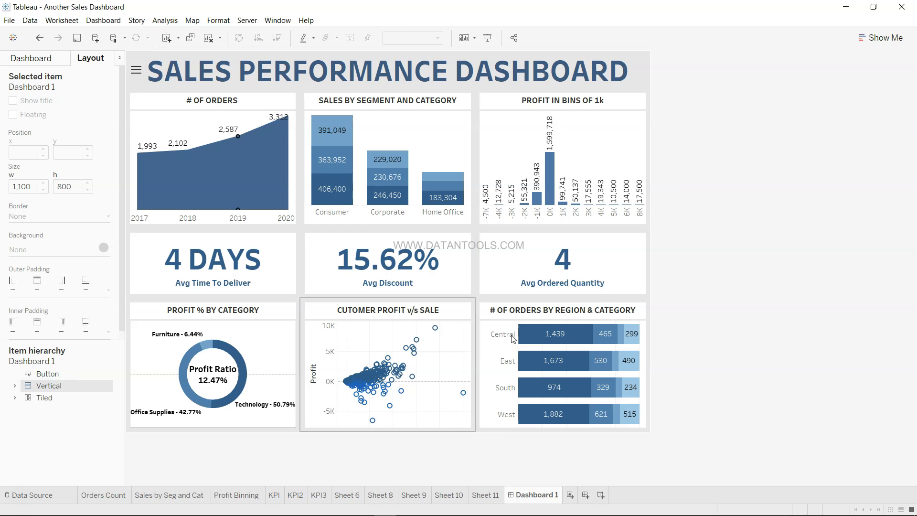
pyautogui.click(14, 386)
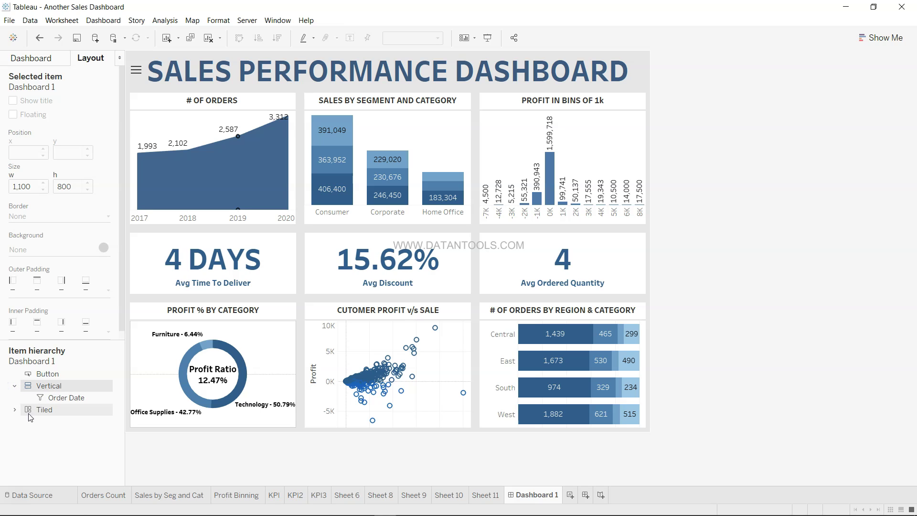
# Expand the Tiled item through its nested horizontal containers to examine how the Dashboard 1 layout is structured
pyautogui.click(14, 411)
pyautogui.click(41, 413)
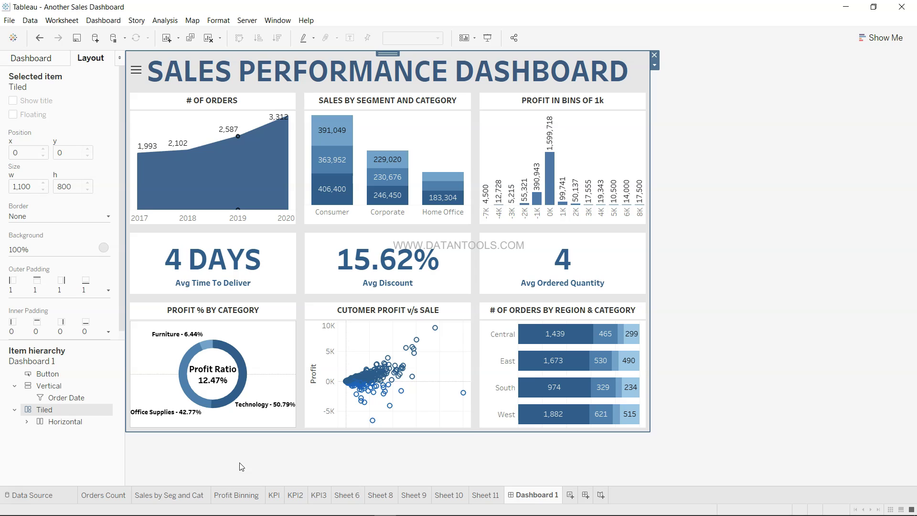
pyautogui.click(27, 422)
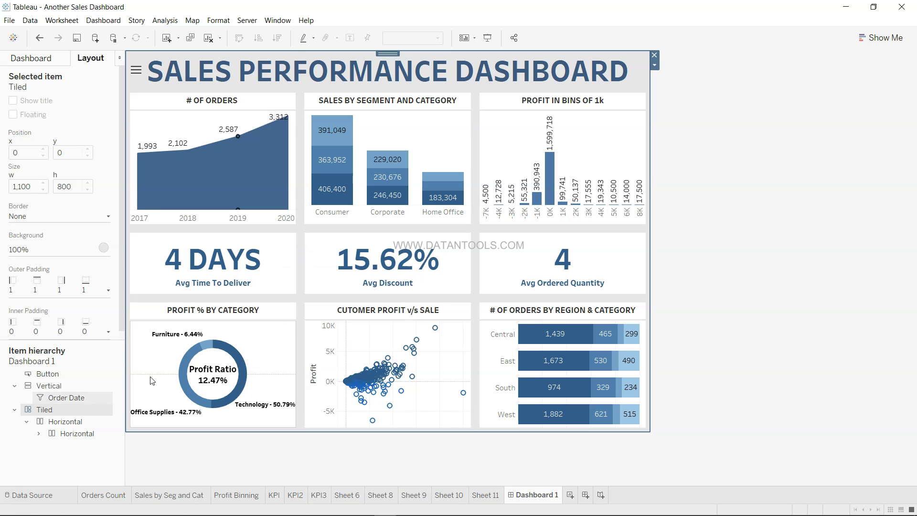
pyautogui.click(40, 434)
pyautogui.click(51, 445)
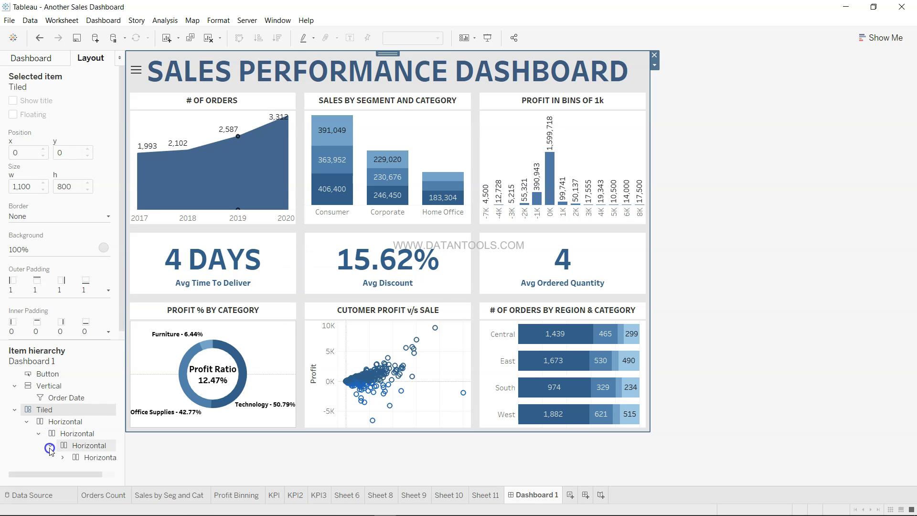
pyautogui.click(63, 457)
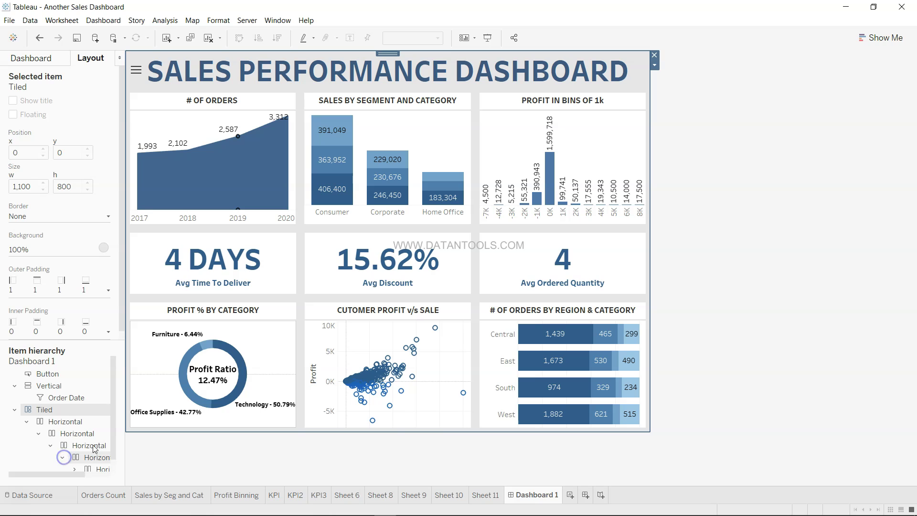
pyautogui.scroll(-1, 43, 409)
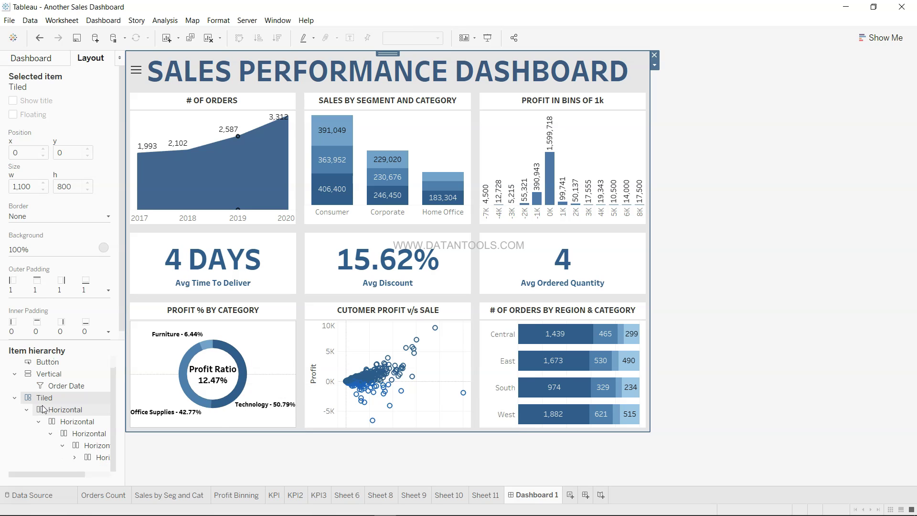
pyautogui.click(74, 458)
pyautogui.moveTo(359, 382)
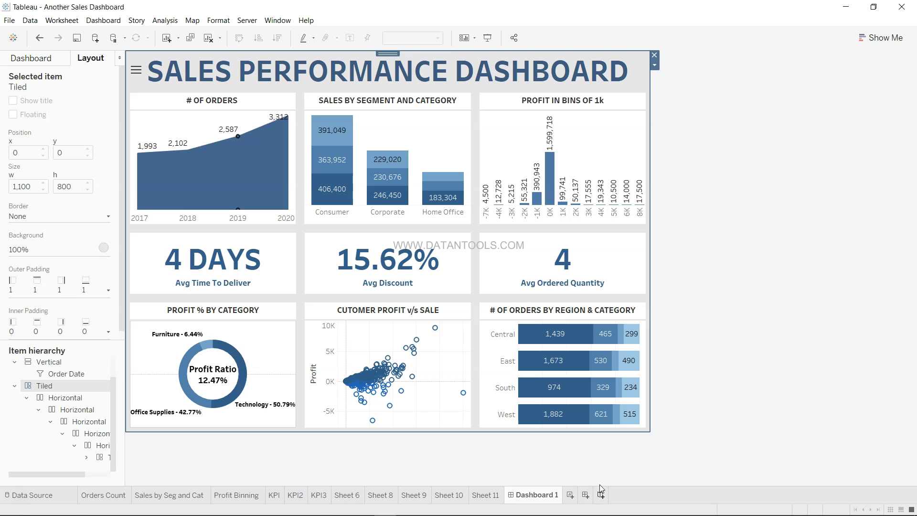
# Create a new dashboard, add a vertical container, and place a text object reading "SALES PERFORMANCE DASHBOARD" above it
pyautogui.click(585, 495)
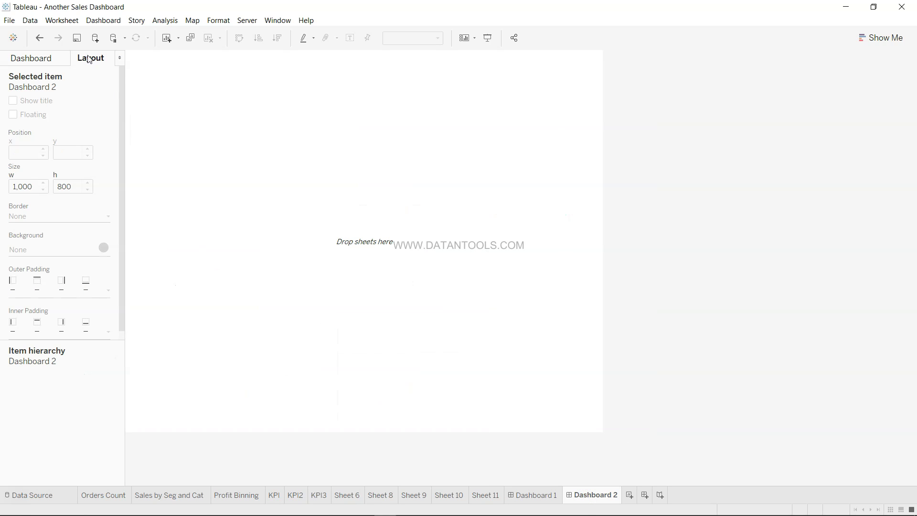
pyautogui.click(52, 58)
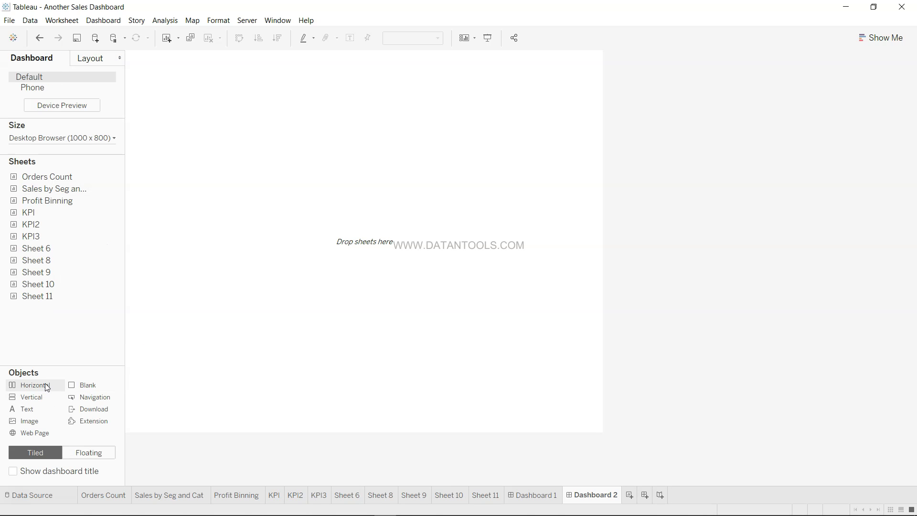
pyautogui.moveTo(47, 394); pyautogui.dragTo(285, 178)
pyautogui.moveTo(38, 413); pyautogui.dragTo(311, 57)
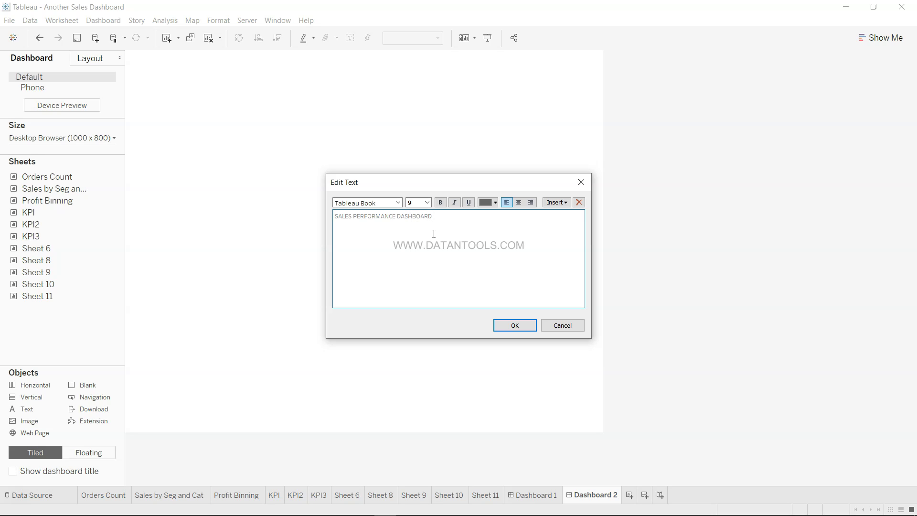
# Format the whole title text as 26 pt Tableau Bold in dark blue and apply it
pyautogui.hotkey('ctrl', 'a')
pyautogui.click(427, 202)
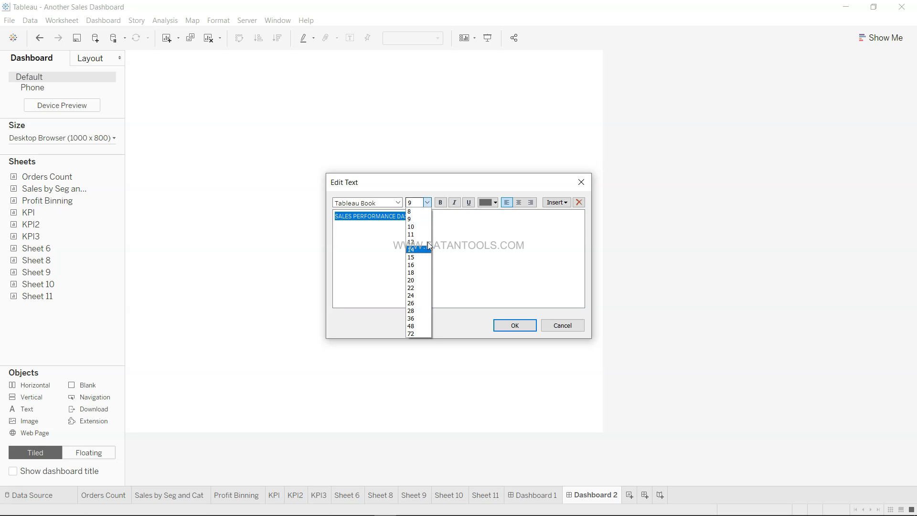
pyautogui.click(425, 303)
pyautogui.click(397, 203)
pyautogui.click(388, 222)
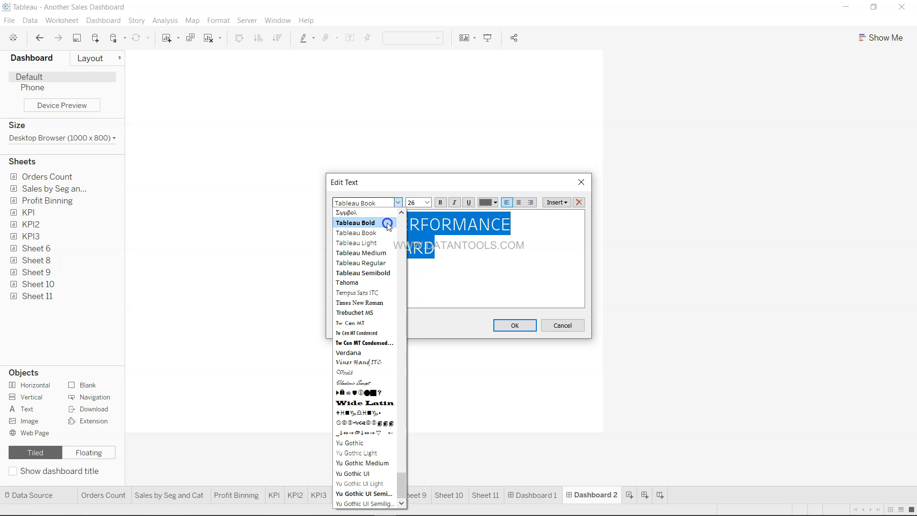
pyautogui.click(495, 202)
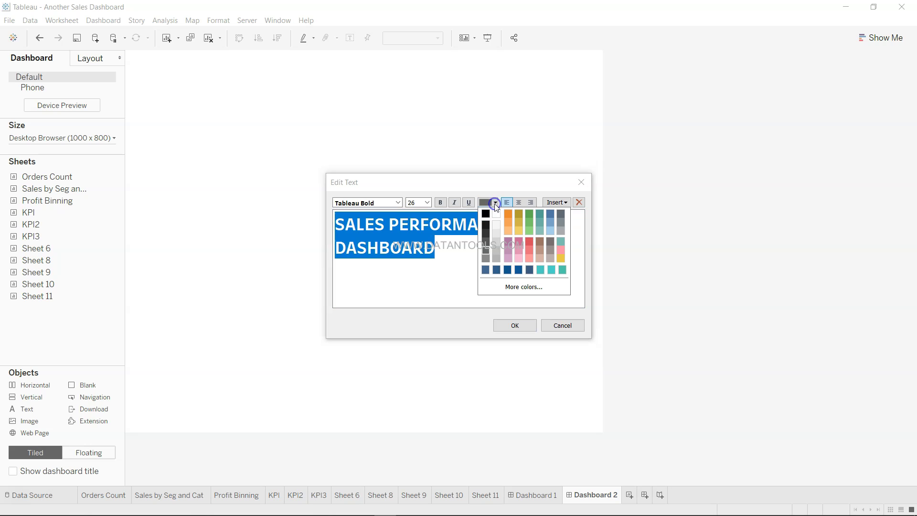
pyautogui.click(528, 270)
pyautogui.click(531, 327)
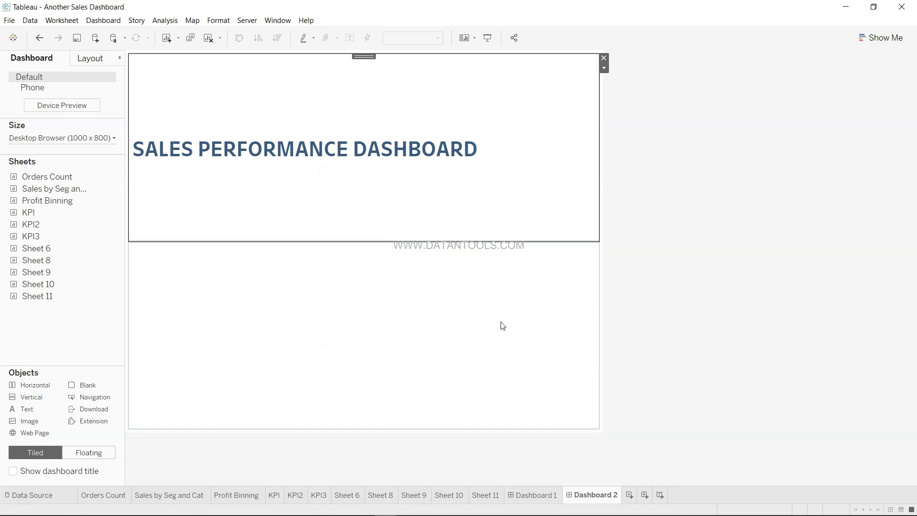
# Shrink the title object to a thin strip about one text line high and center its text
pyautogui.moveTo(377, 240); pyautogui.dragTo(401, 81)
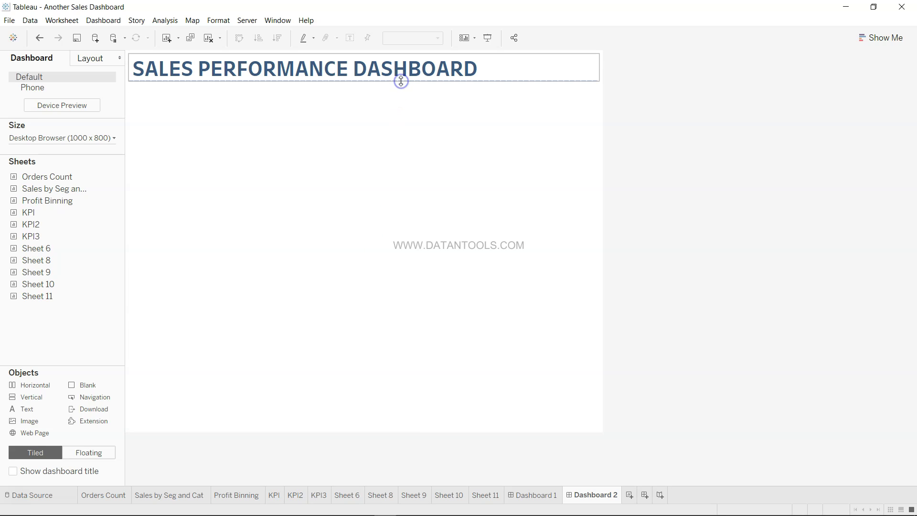
pyautogui.doubleClick(375, 70)
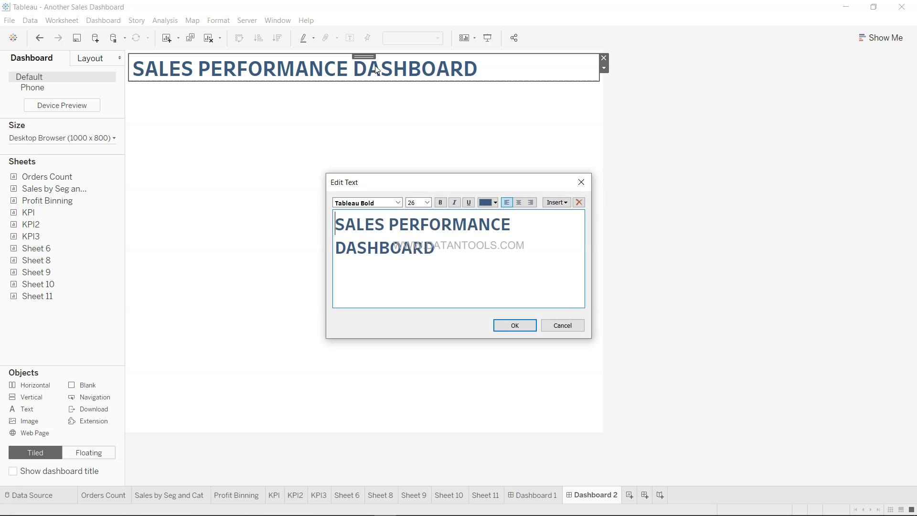
pyautogui.moveTo(438, 248); pyautogui.dragTo(327, 234)
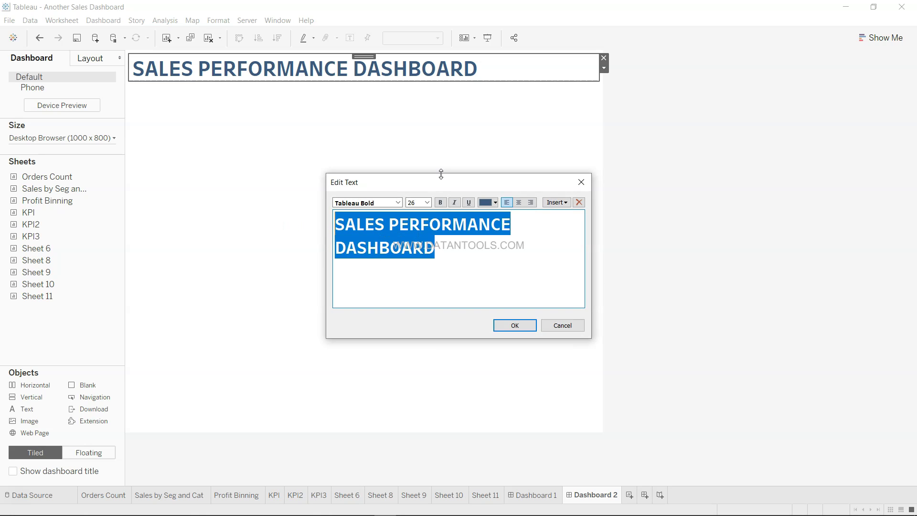
pyautogui.click(519, 202)
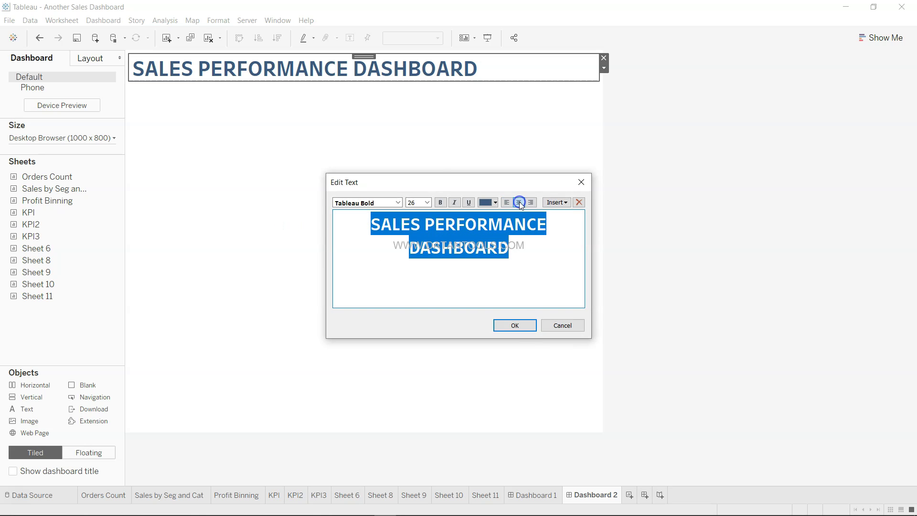
pyautogui.click(520, 324)
pyautogui.click(726, 281)
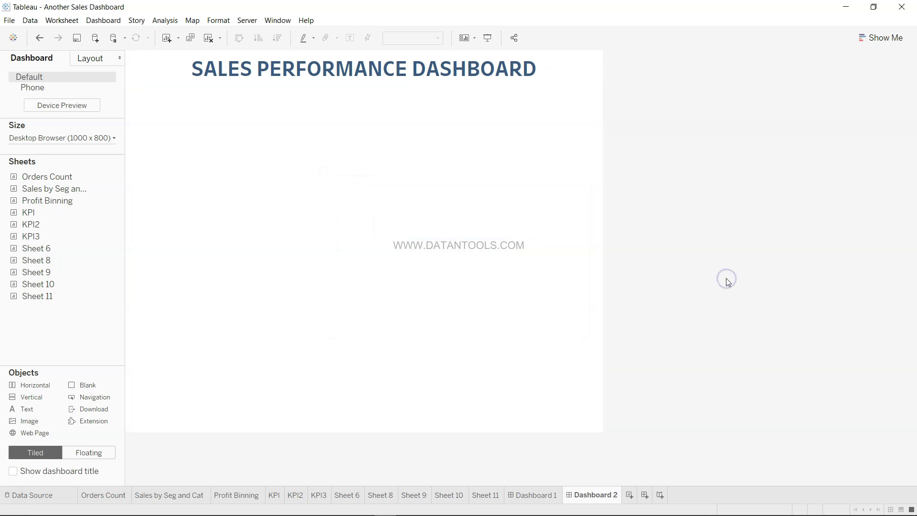
# Stack three more vertical containers beneath the one below the title, reducing the first container's height
pyautogui.click(378, 264)
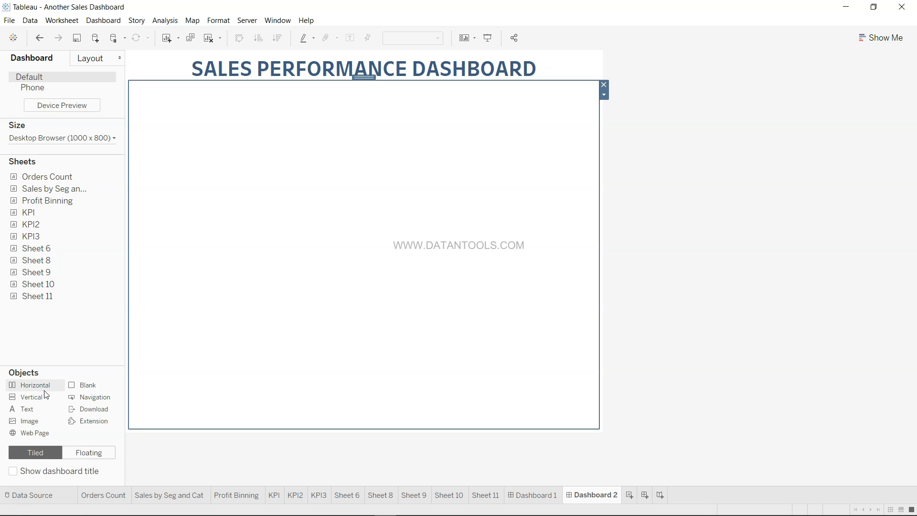
pyautogui.moveTo(40, 401); pyautogui.dragTo(340, 427)
pyautogui.moveTo(313, 323); pyautogui.dragTo(354, 212)
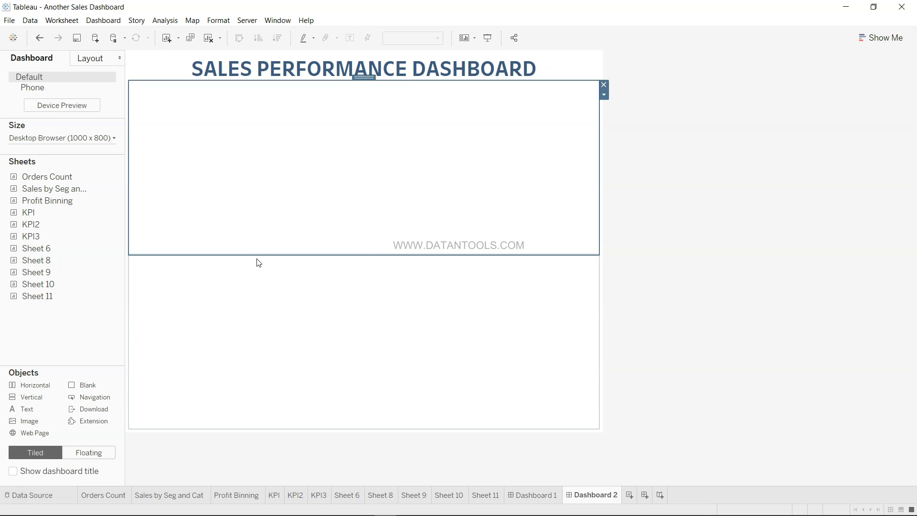
pyautogui.moveTo(259, 255); pyautogui.dragTo(291, 158)
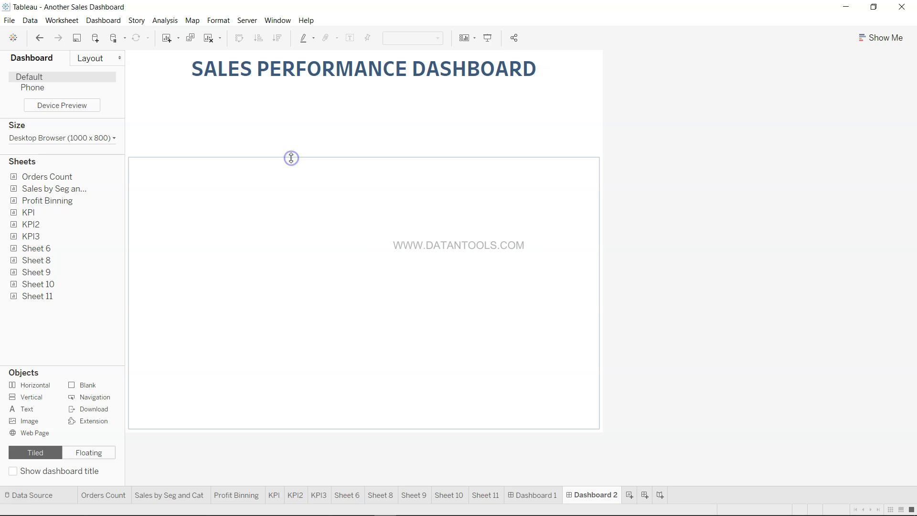
pyautogui.moveTo(51, 401); pyautogui.dragTo(258, 421)
pyautogui.moveTo(44, 402); pyautogui.dragTo(242, 424)
# Check the stacked containers, increase the height of the one directly below the title, and place a horizontal container inside it
pyautogui.click(318, 319)
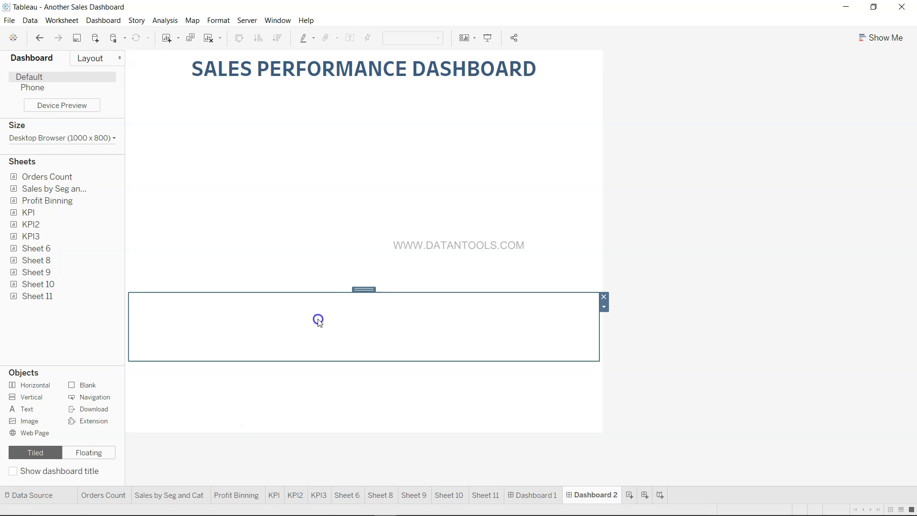
pyautogui.click(340, 258)
pyautogui.click(401, 131)
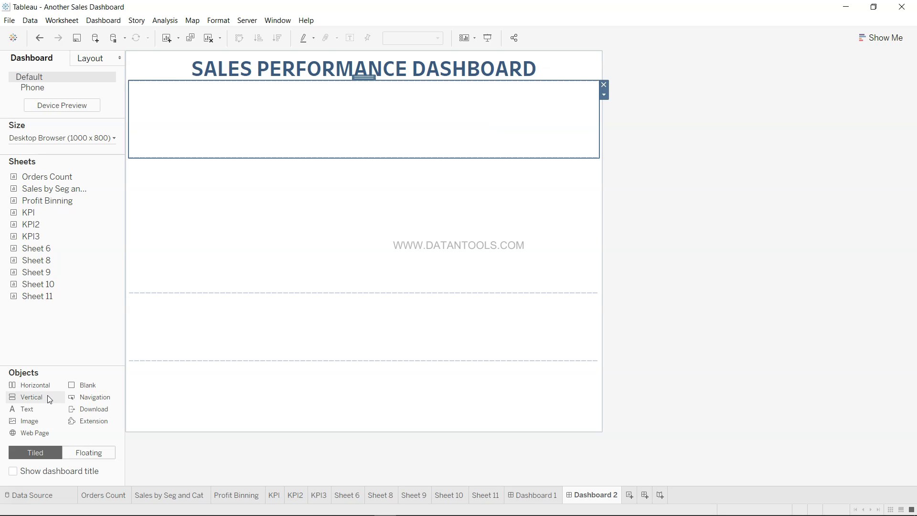
pyautogui.click(302, 220)
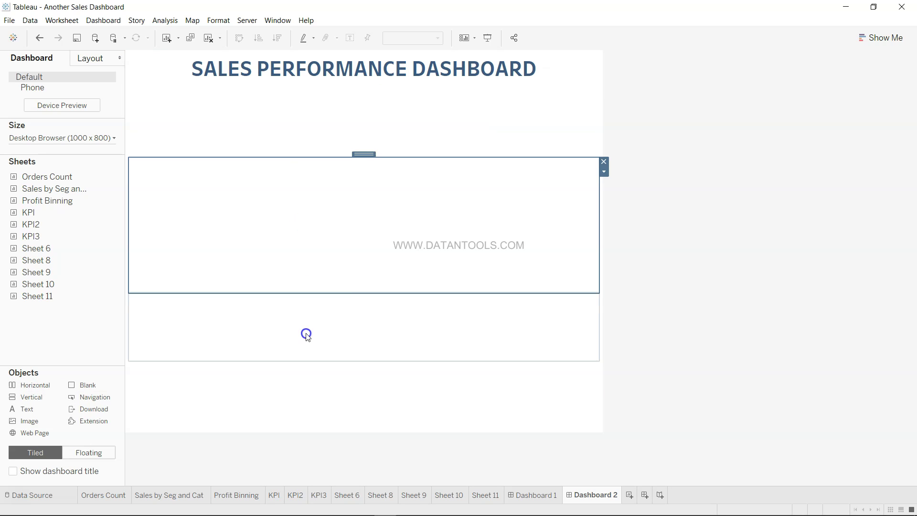
pyautogui.click(311, 391)
pyautogui.click(299, 137)
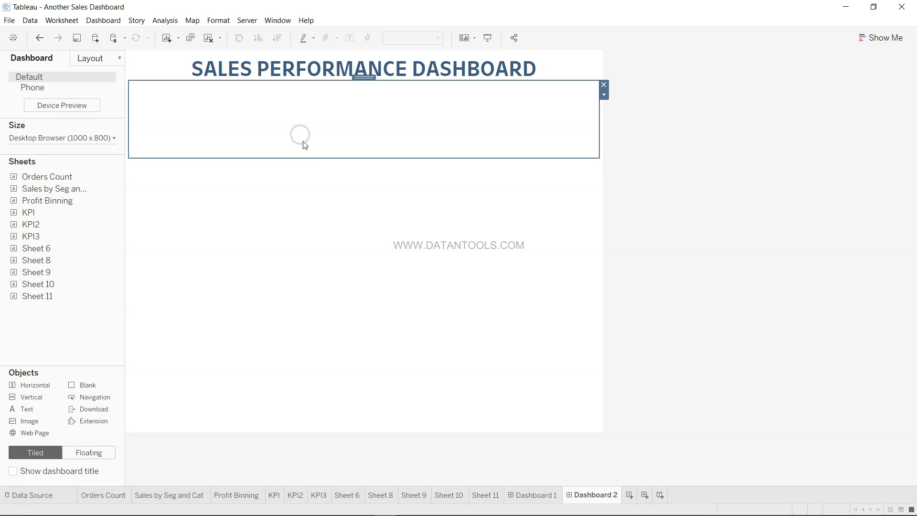
pyautogui.moveTo(313, 158); pyautogui.dragTo(324, 220)
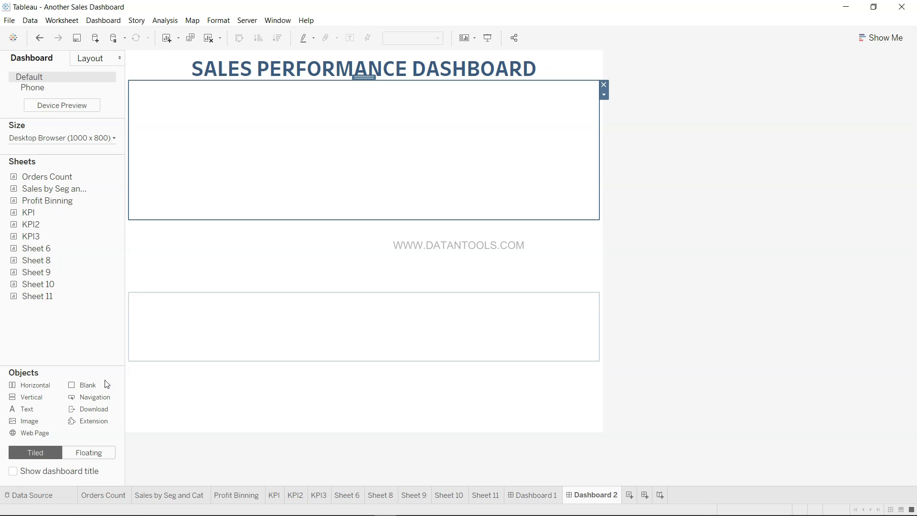
pyautogui.moveTo(43, 385); pyautogui.dragTo(315, 155)
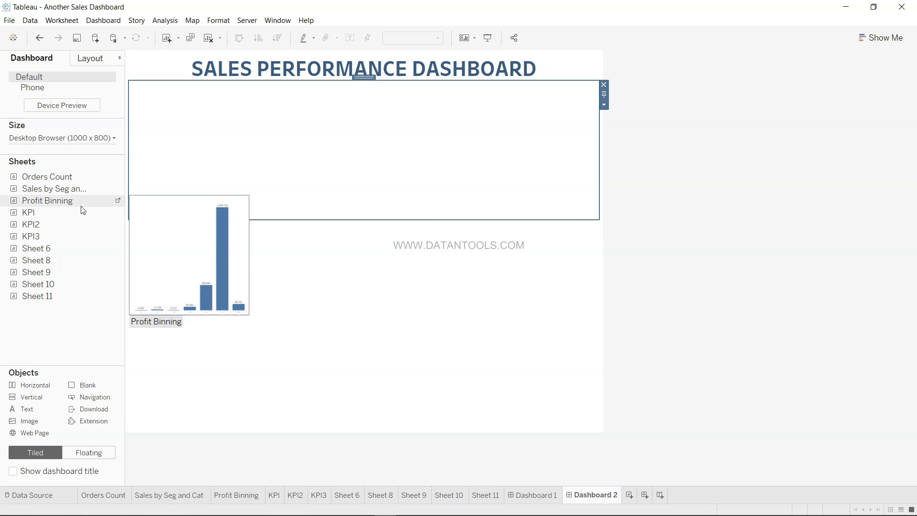
# Place the Orders Count, Sales by Seg and Cat, and Profit Binning sheets side by side in the horizontal container
pyautogui.moveTo(80, 181); pyautogui.dragTo(242, 147)
pyautogui.moveTo(72, 191); pyautogui.dragTo(542, 133)
pyautogui.moveTo(59, 201); pyautogui.dragTo(562, 136)
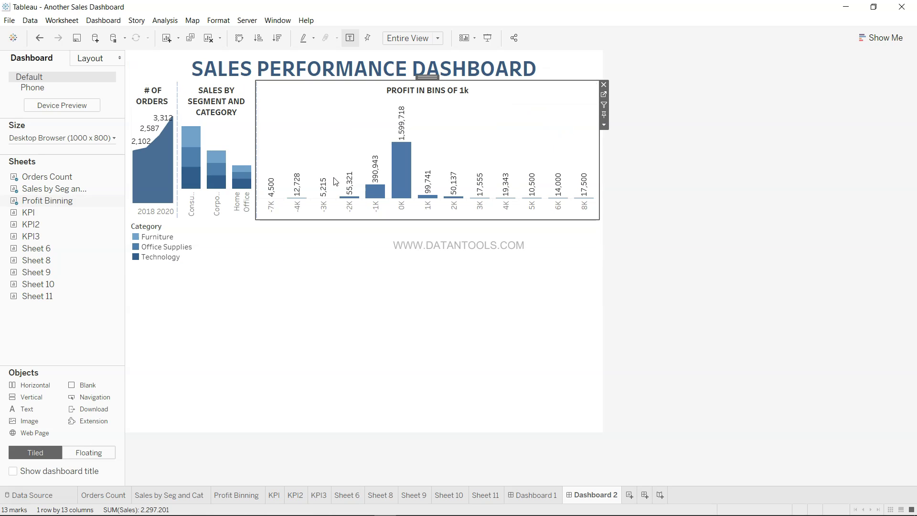
# Adjust the widths of the orders, segment and category, and profit bins charts so the three share the row roughly equally
pyautogui.moveTo(257, 156); pyautogui.dragTo(424, 141)
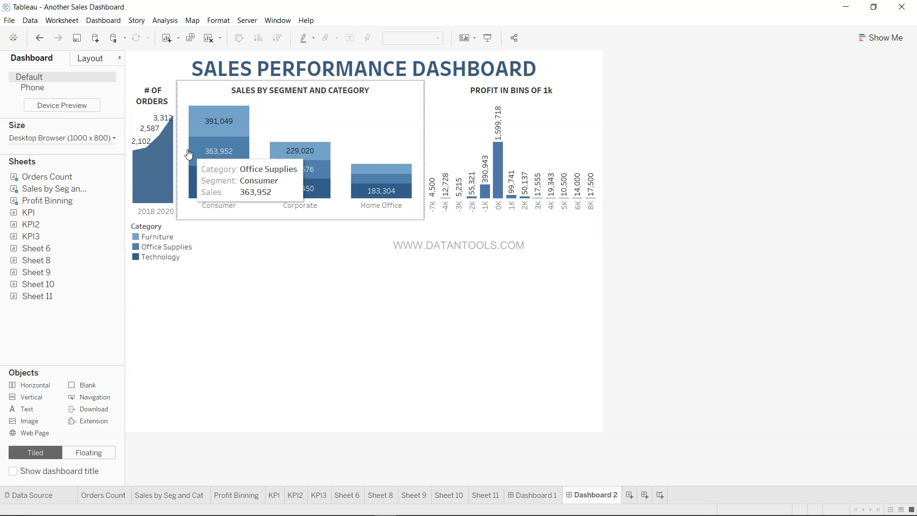
pyautogui.moveTo(177, 151); pyautogui.dragTo(276, 139)
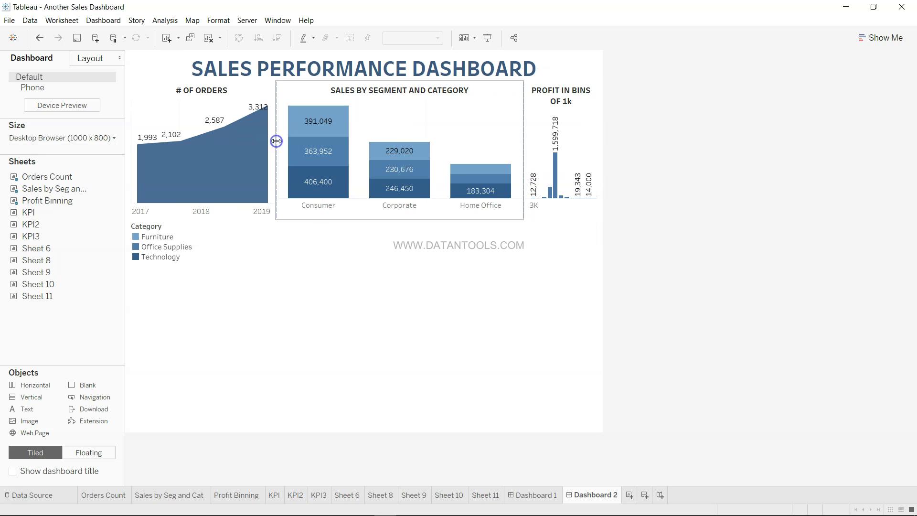
pyautogui.click(524, 138)
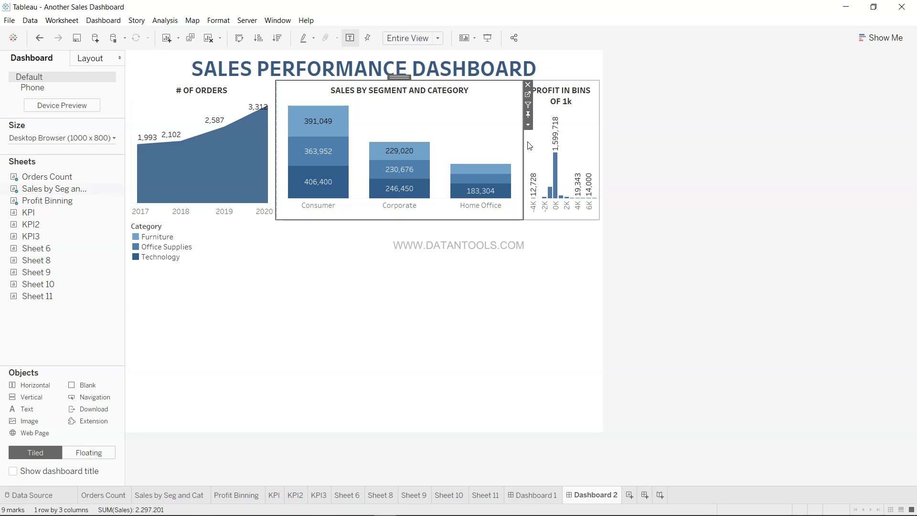
pyautogui.moveTo(524, 145); pyautogui.dragTo(435, 157)
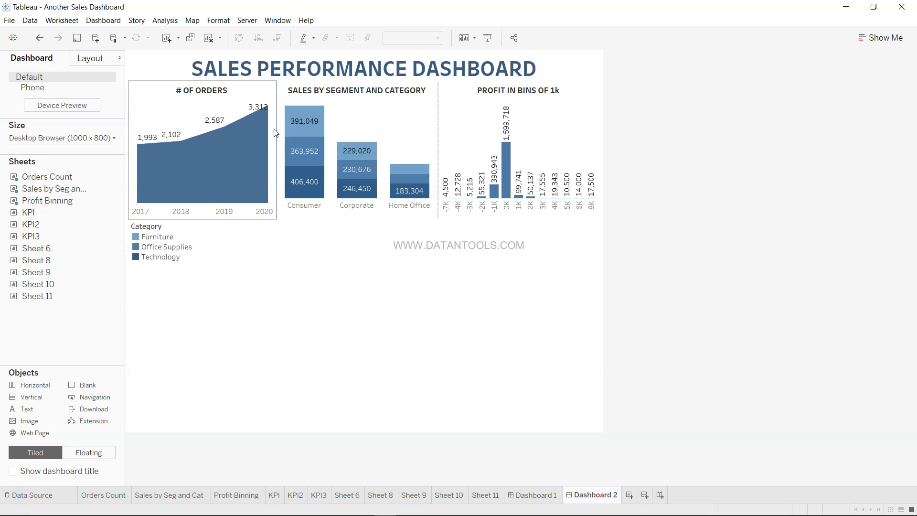
pyautogui.moveTo(277, 130); pyautogui.dragTo(286, 131)
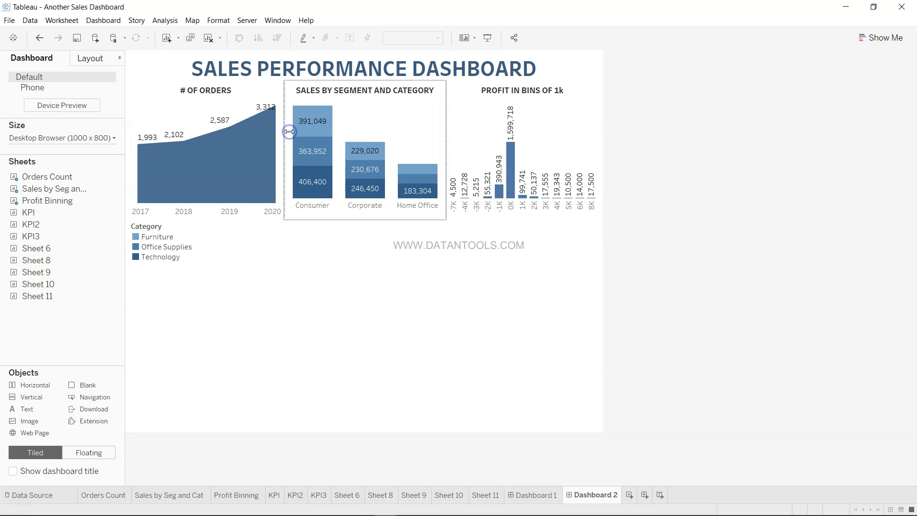
# Make the Category legend floating and place it in the empty area just below the Sales by Segment and Category title
pyautogui.moveTo(592, 226); pyautogui.dragTo(565, 299)
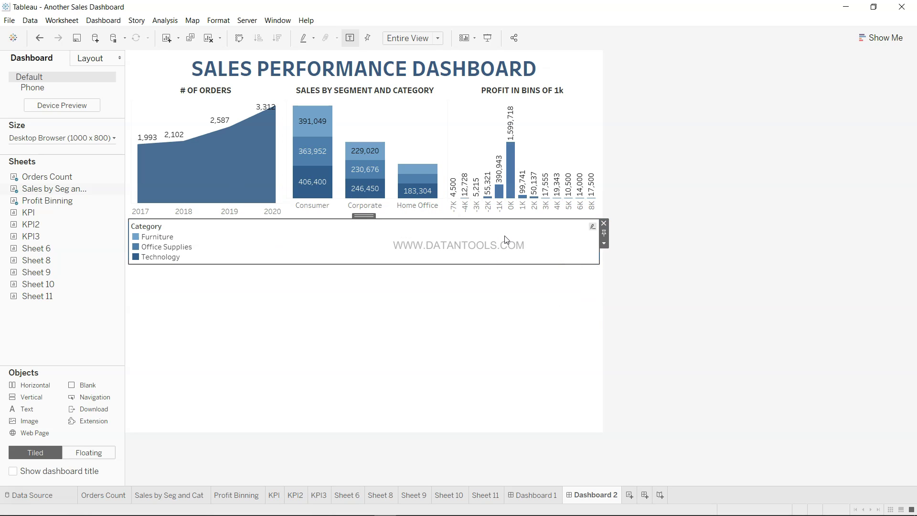
pyautogui.click(605, 244)
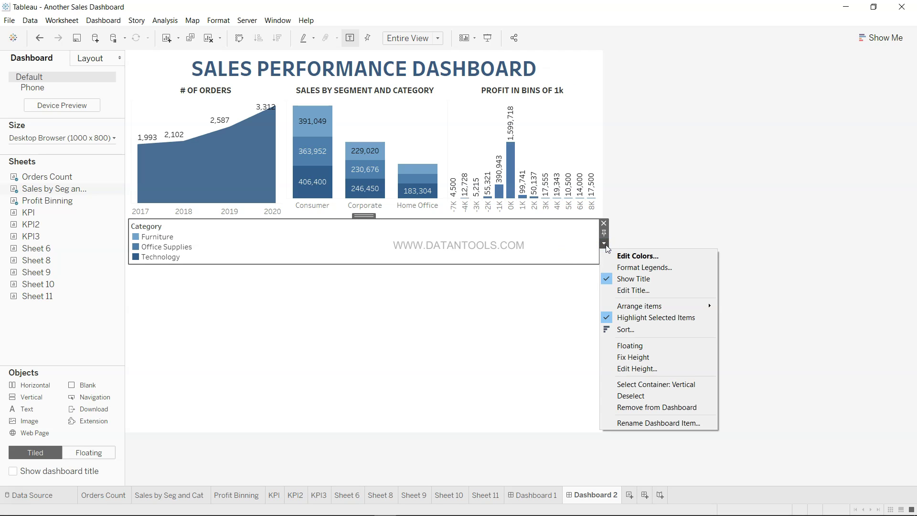
pyautogui.click(640, 347)
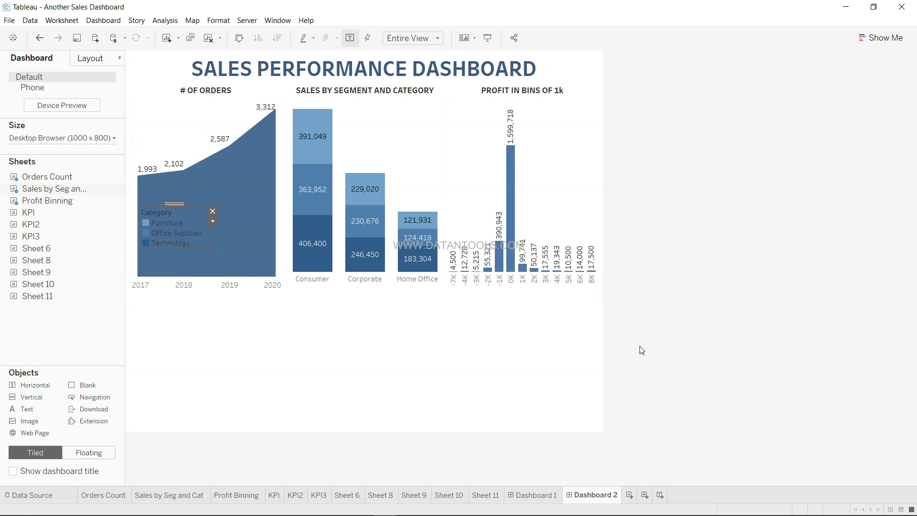
pyautogui.click(173, 227)
pyautogui.moveTo(174, 207); pyautogui.dragTo(411, 117)
pyautogui.click(403, 136)
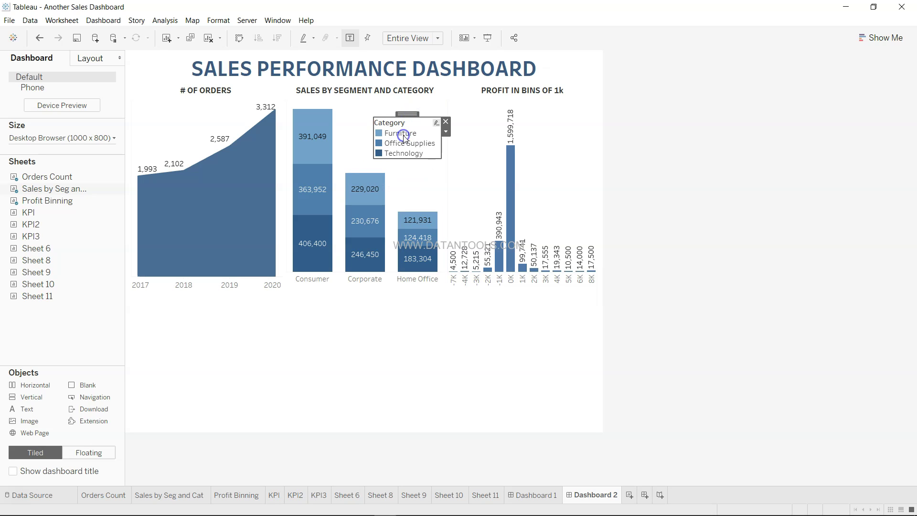
pyautogui.moveTo(408, 115); pyautogui.dragTo(401, 94)
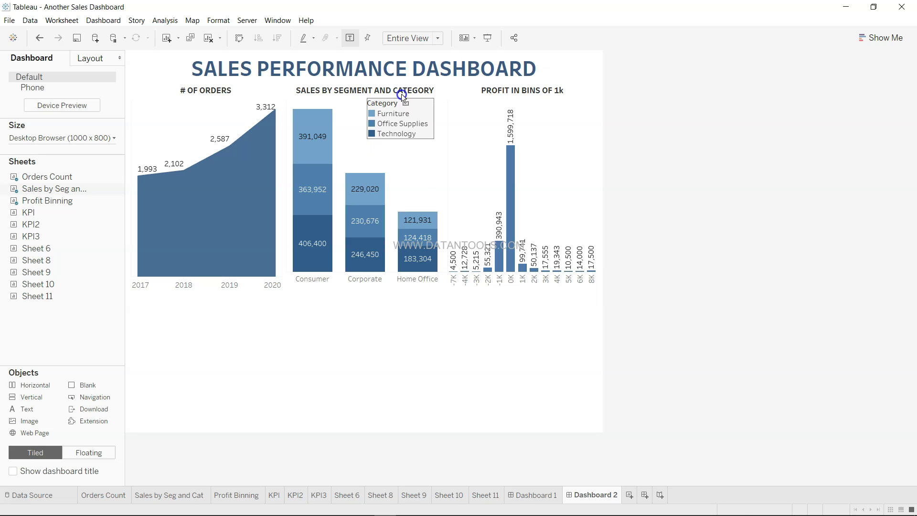
pyautogui.click(792, 260)
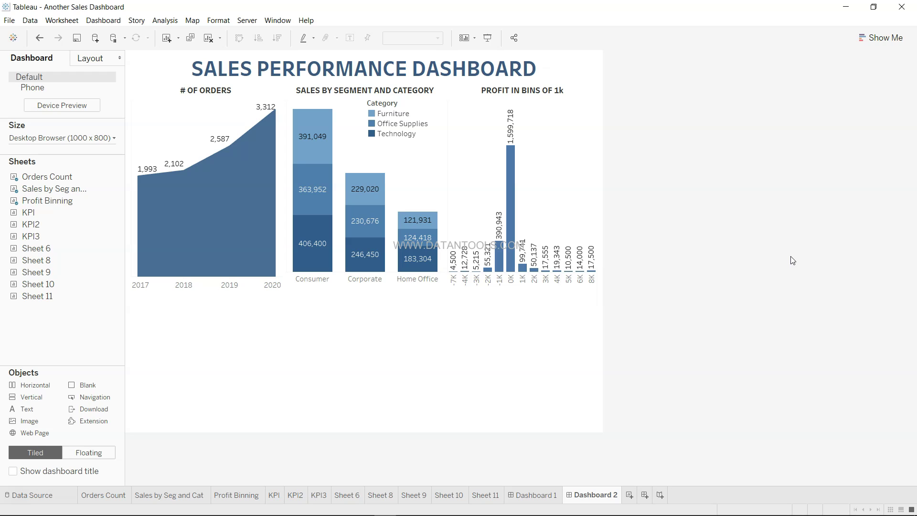
# Check the empty containers below the charts and reduce the height of the first chart row to free space beneath it
pyautogui.click(422, 342)
pyautogui.click(418, 416)
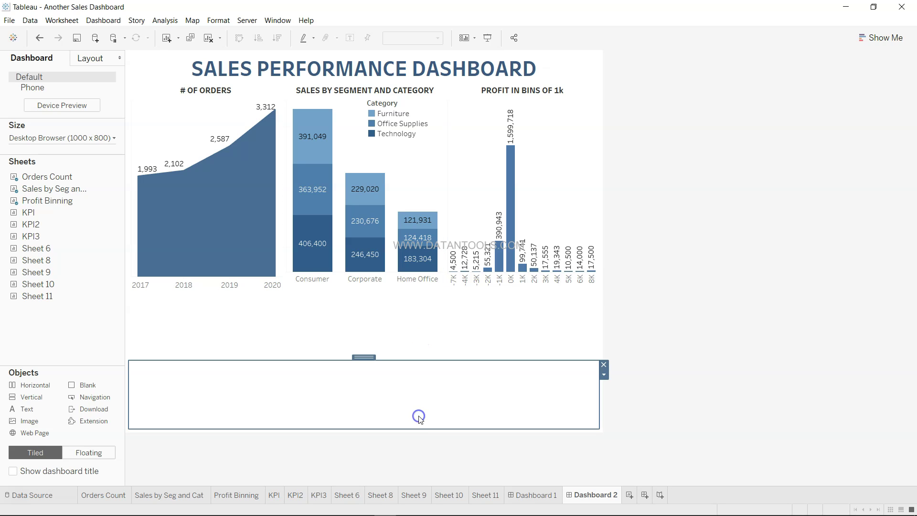
pyautogui.click(421, 475)
pyautogui.moveTo(401, 293); pyautogui.dragTo(416, 220)
pyautogui.click(742, 244)
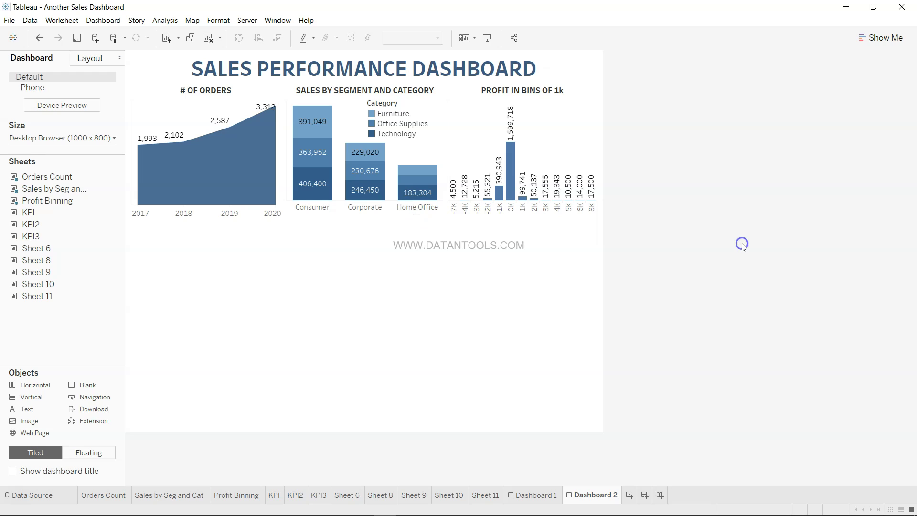
# Add a horizontal container inside the container below the first chart row and place KPI, KPI2 and KPI3 side by side in it
pyautogui.click(489, 285)
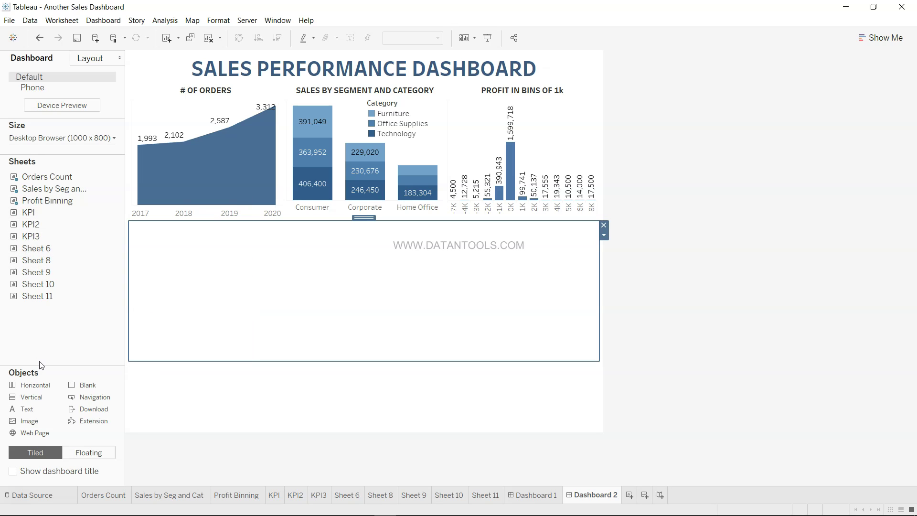
pyautogui.moveTo(38, 386); pyautogui.dragTo(282, 392)
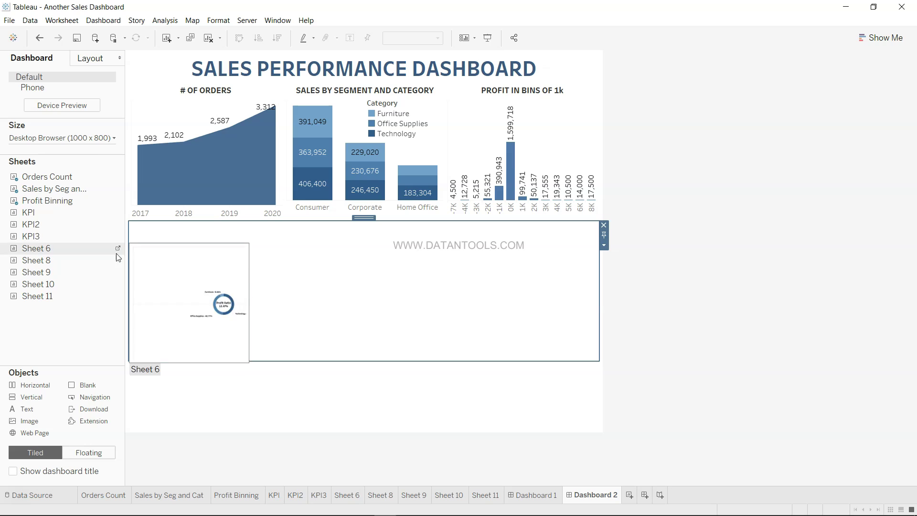
pyautogui.moveTo(57, 213); pyautogui.dragTo(206, 303)
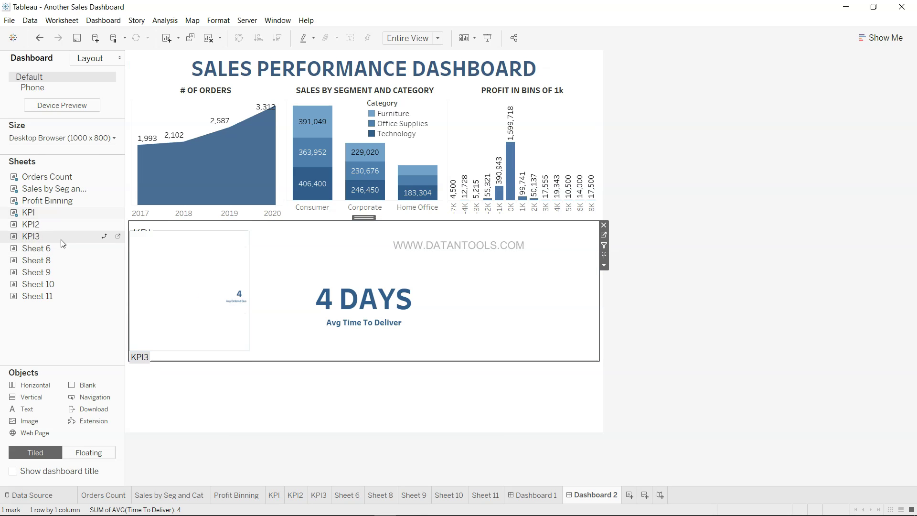
pyautogui.moveTo(49, 223); pyautogui.dragTo(520, 306)
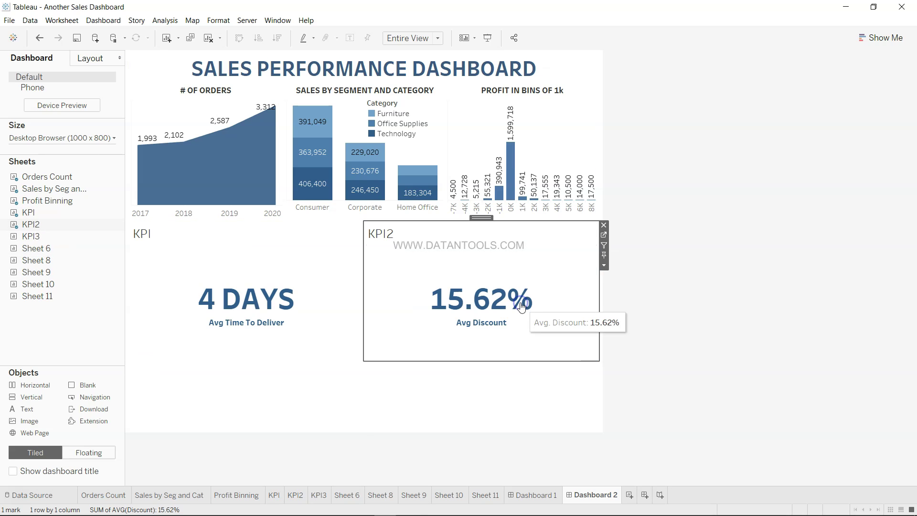
pyautogui.moveTo(73, 235); pyautogui.dragTo(549, 301)
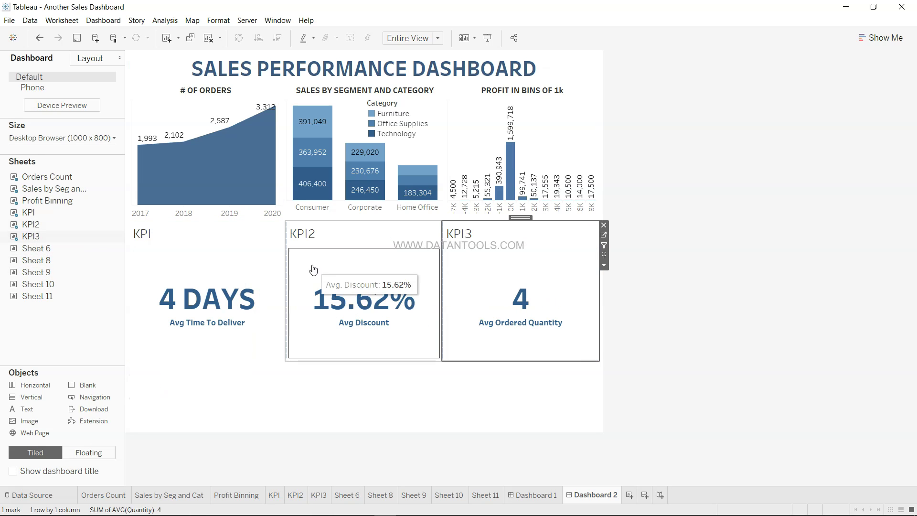
# Hide the titles of the KPI, KPI2 and KPI3 sheets and shrink their row to just fit the figures and captions
pyautogui.rightClick(148, 235)
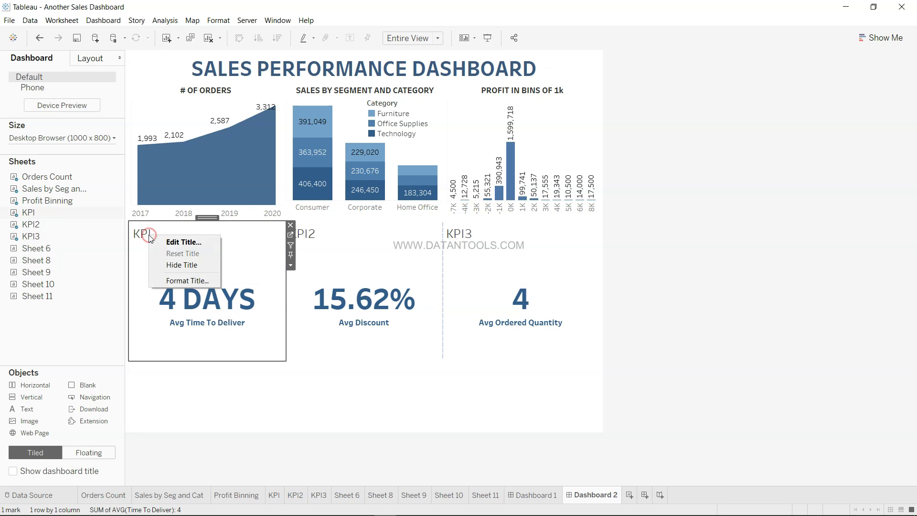
pyautogui.click(184, 265)
pyautogui.click(310, 233)
pyautogui.rightClick(310, 233)
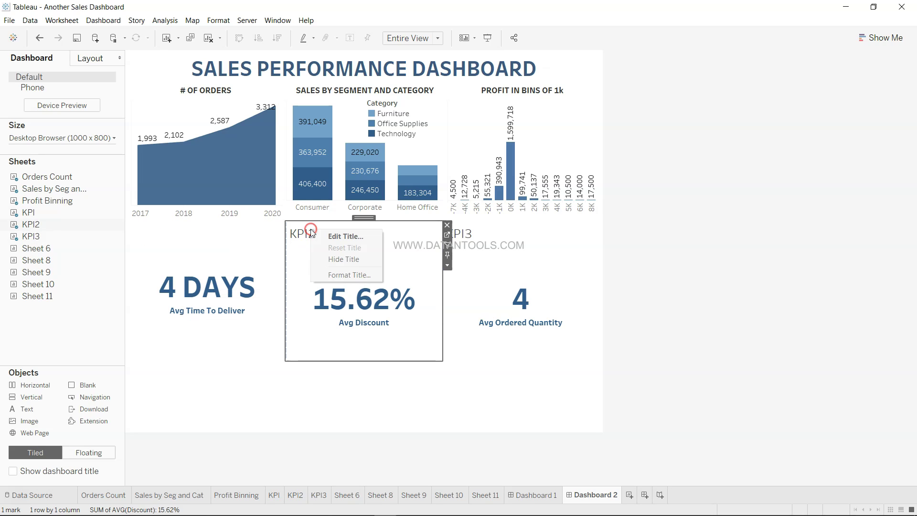
pyautogui.click(345, 259)
pyautogui.click(461, 233)
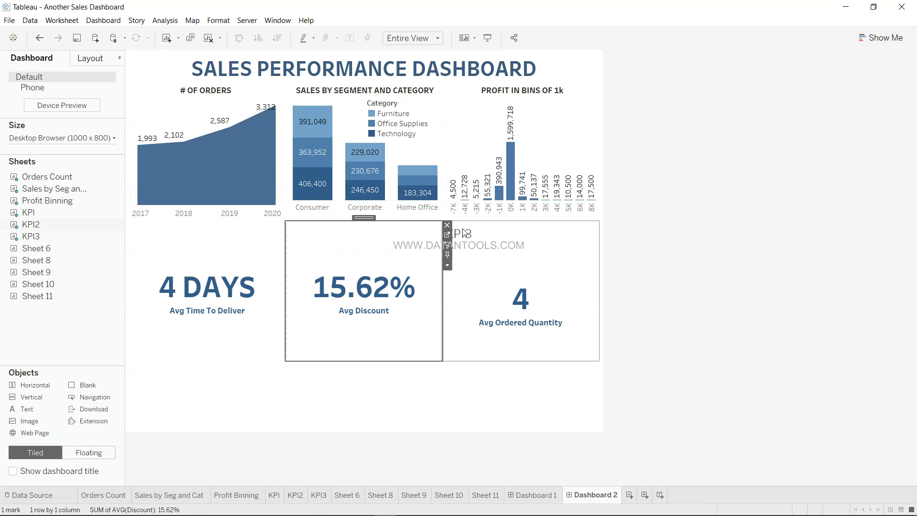
pyautogui.rightClick(462, 229)
pyautogui.click(507, 258)
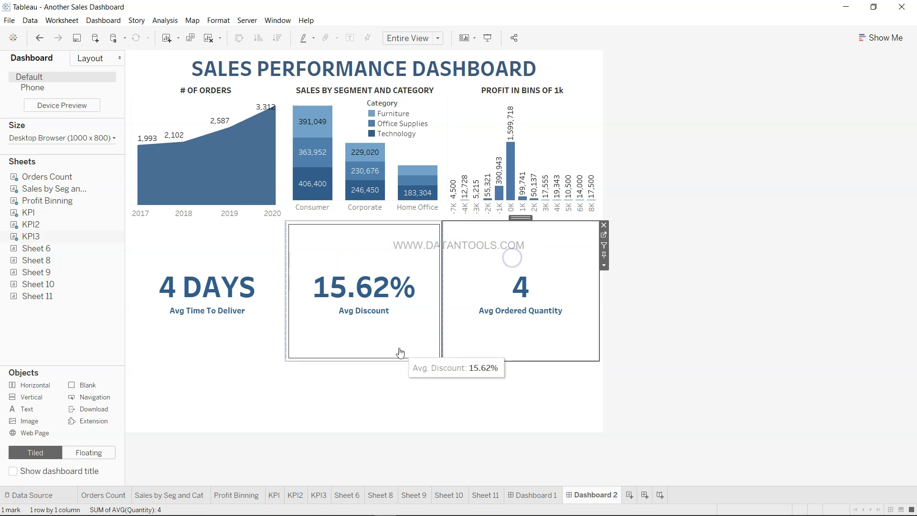
pyautogui.moveTo(400, 361); pyautogui.dragTo(422, 278)
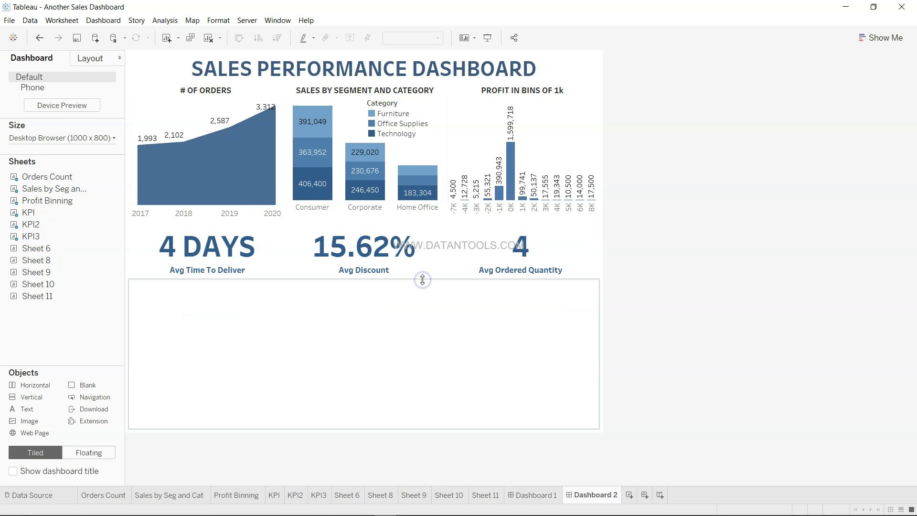
# Add a horizontal container inside the empty container below the KPIs and place Sheet 6, Sheet 8 and Sheet 9 side by side in it
pyautogui.click(465, 343)
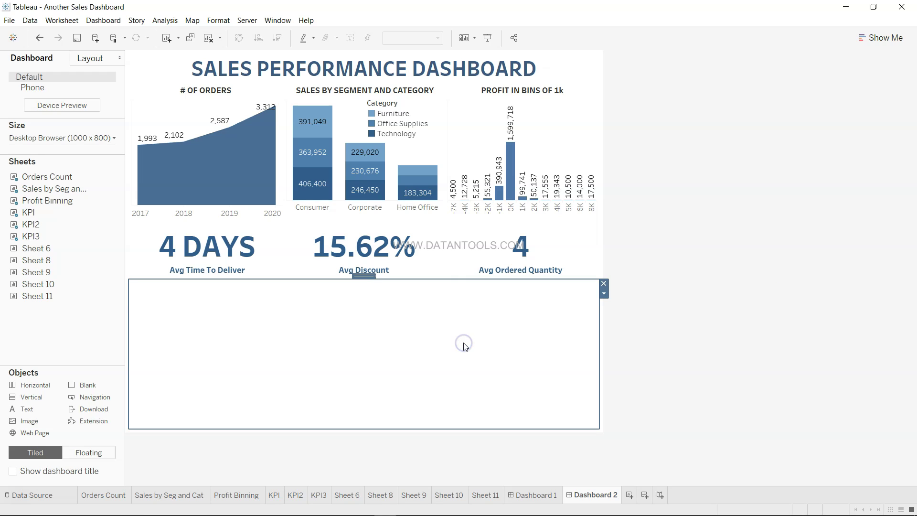
pyautogui.moveTo(38, 390); pyautogui.dragTo(294, 337)
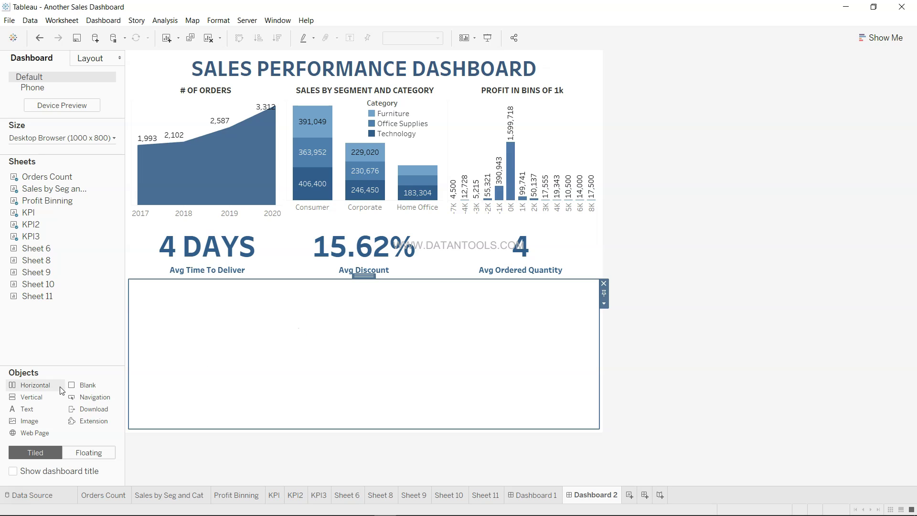
pyautogui.moveTo(63, 252)
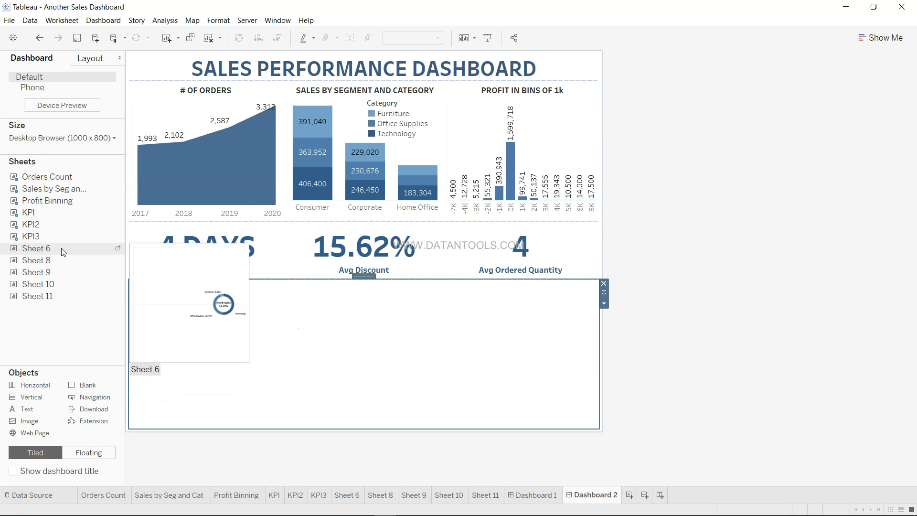
pyautogui.moveTo(63, 252)
pyautogui.mouseDown()
pyautogui.moveTo(177, 323)
pyautogui.moveTo(184, 337)
pyautogui.mouseUp()
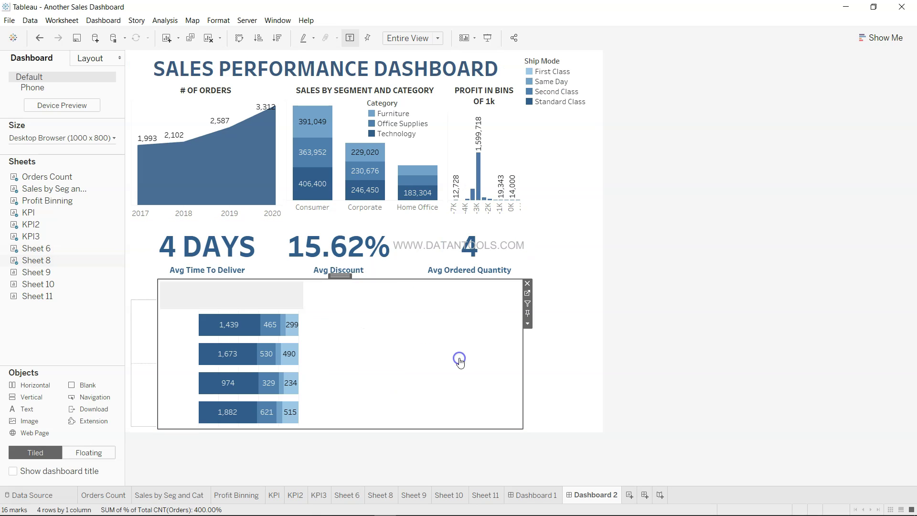
pyautogui.moveTo(67, 266)
pyautogui.moveTo(68, 268); pyautogui.dragTo(504, 373)
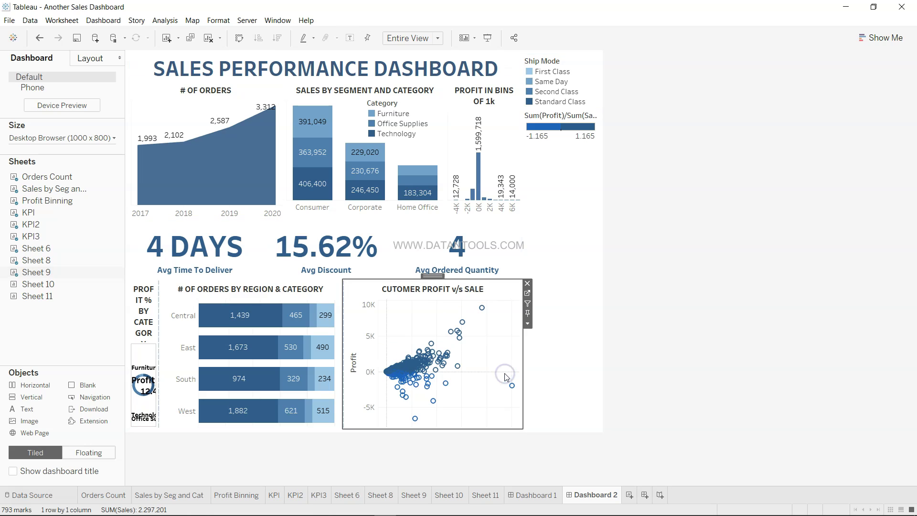
# Delete the layout container holding the Ship Mode and profit ratio legends, including both legends
pyautogui.click(576, 195)
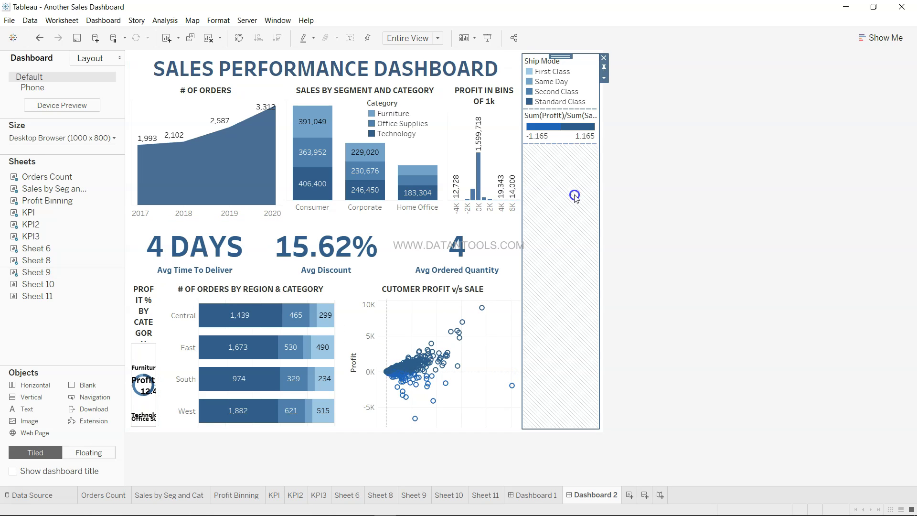
pyautogui.click(604, 57)
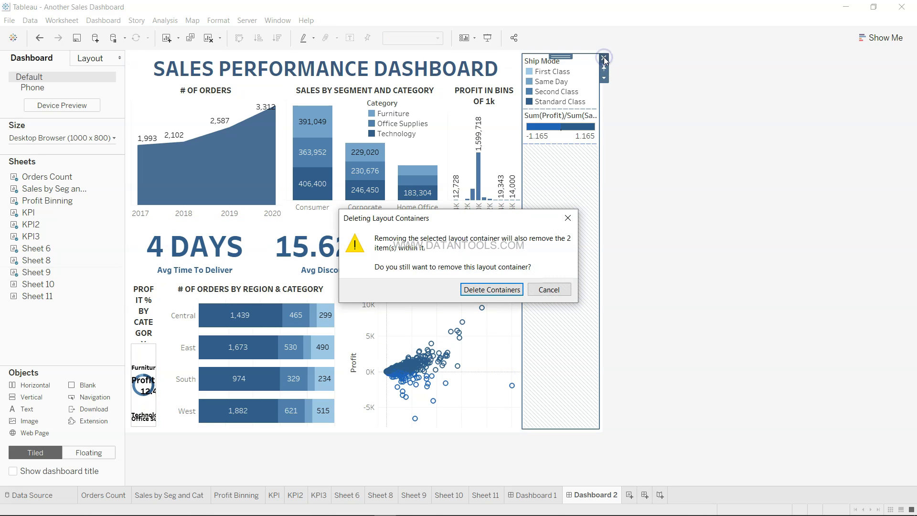
pyautogui.click(492, 290)
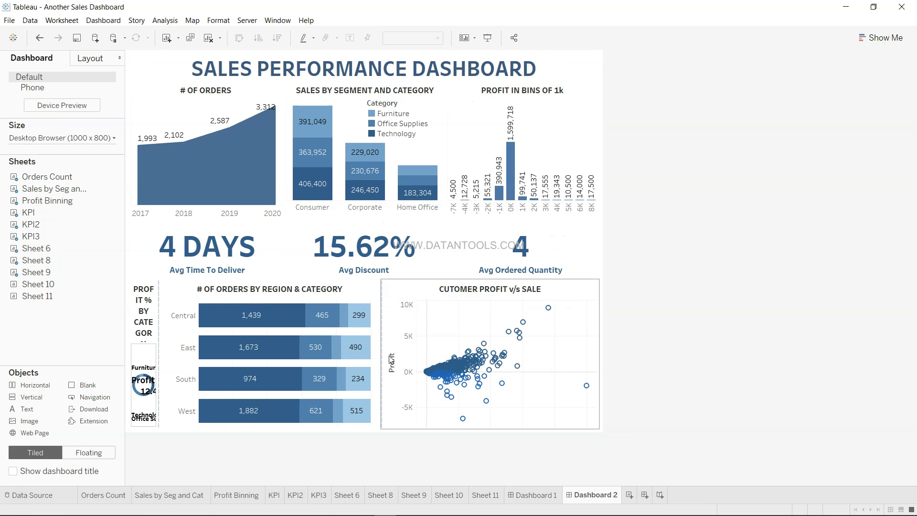
# Move the customer profit versus sale scatter plot between the other two charts and widen the profit by category donut to about a third of the row
pyautogui.click(454, 329)
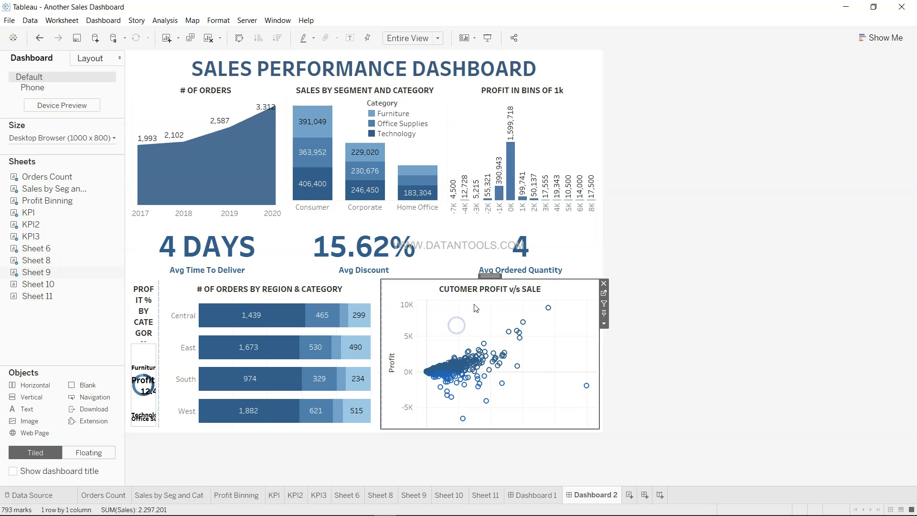
pyautogui.moveTo(484, 280); pyautogui.dragTo(212, 324)
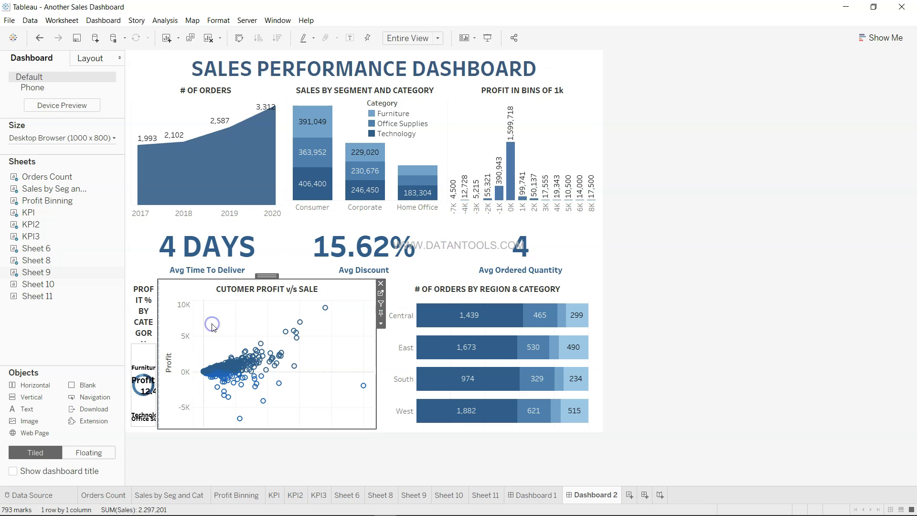
pyautogui.click(155, 343)
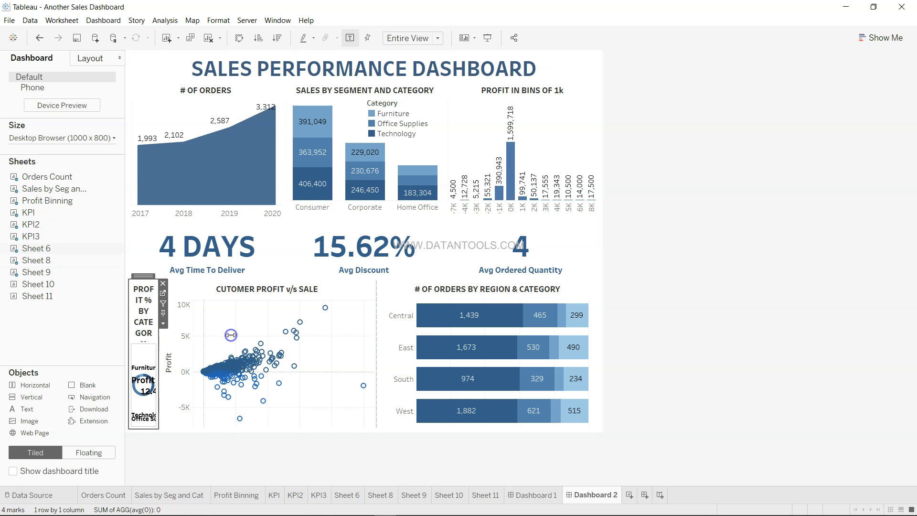
pyautogui.moveTo(156, 337); pyautogui.dragTo(297, 338)
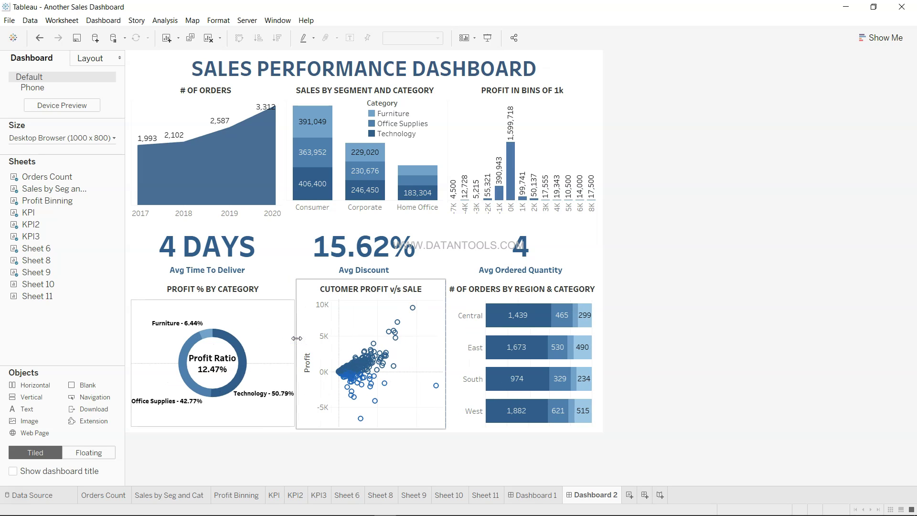
# Narrow the profit by category donut to about 328 px so the three bottom charts share the row almost equally
pyautogui.moveTo(447, 375); pyautogui.dragTo(447, 368)
pyautogui.click(445, 368)
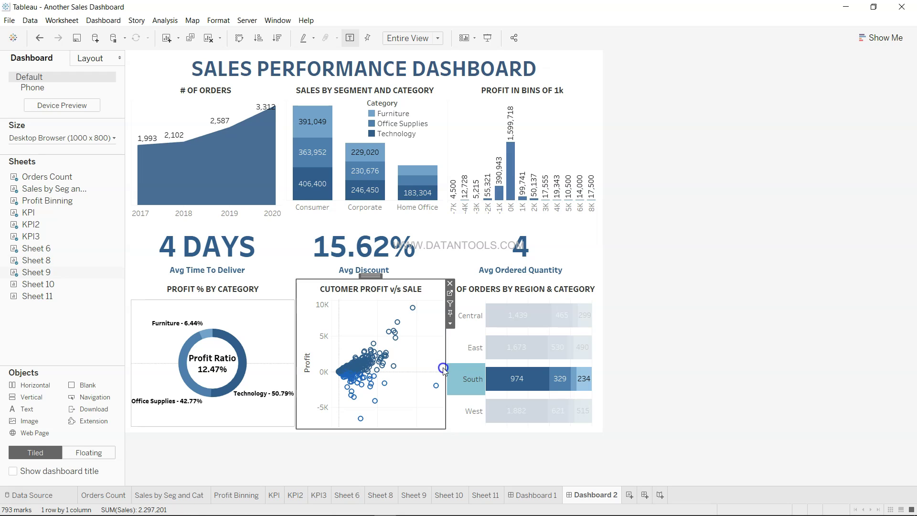
pyautogui.click(468, 382)
pyautogui.click(295, 364)
pyautogui.click(296, 365)
pyautogui.moveTo(297, 364); pyautogui.dragTo(284, 364)
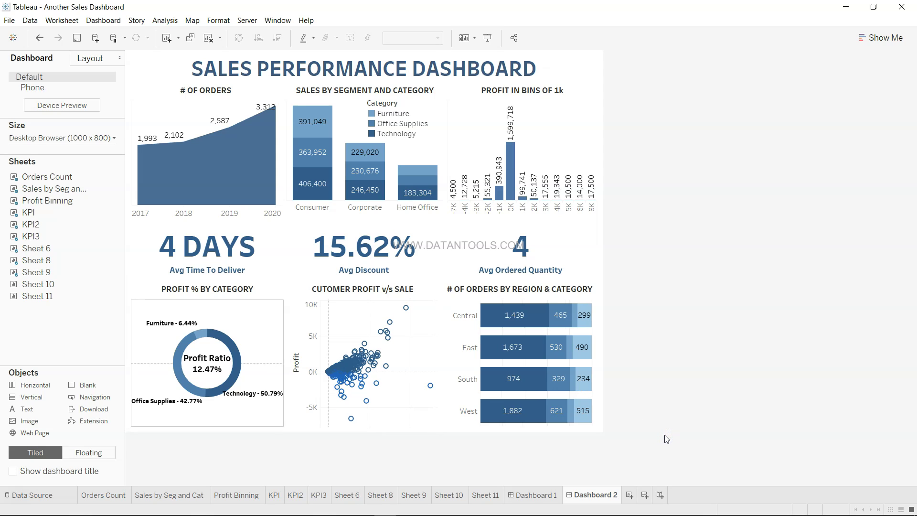
# Check the styling of Dashboard 1, then give Dashboard 2's outermost tiled container a light grey background
pyautogui.click(538, 496)
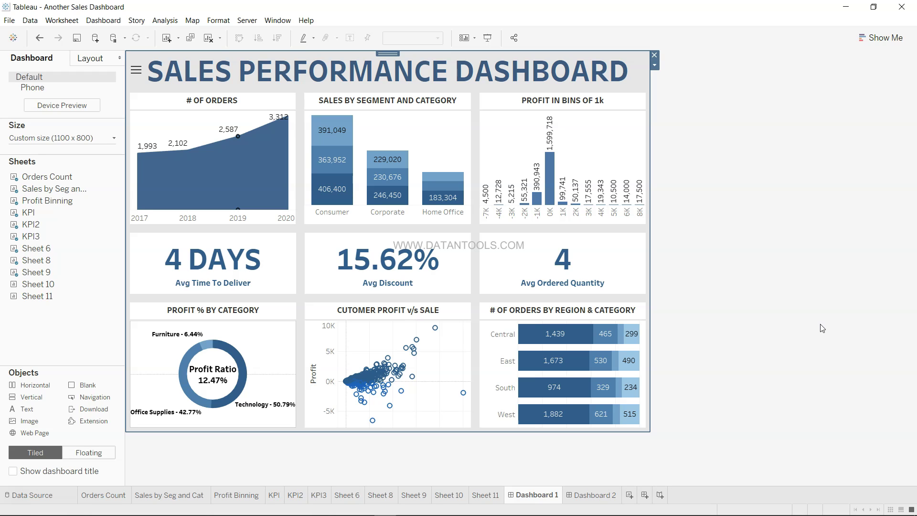
pyautogui.click(596, 496)
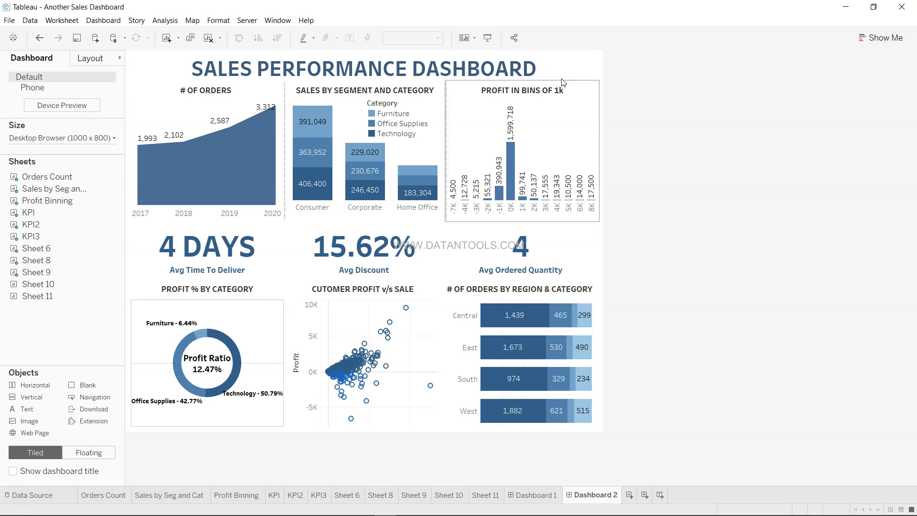
pyautogui.click(106, 58)
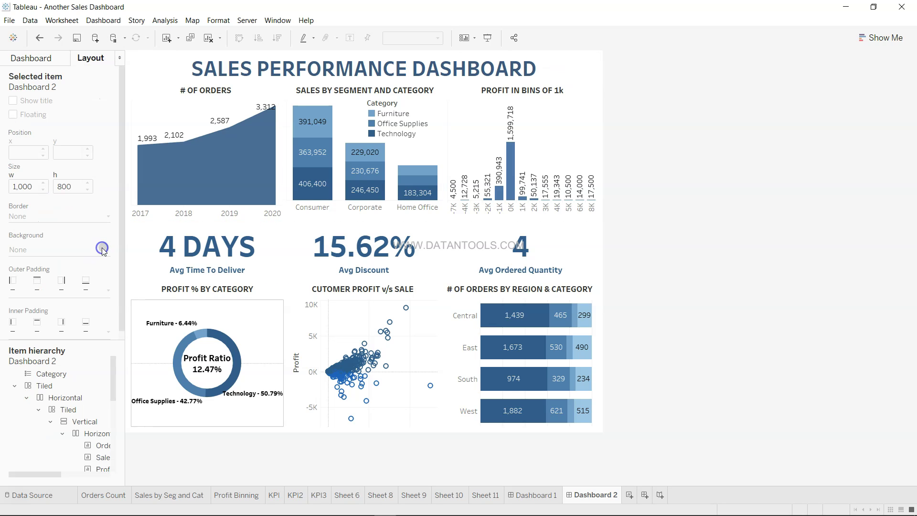
pyautogui.click(129, 57)
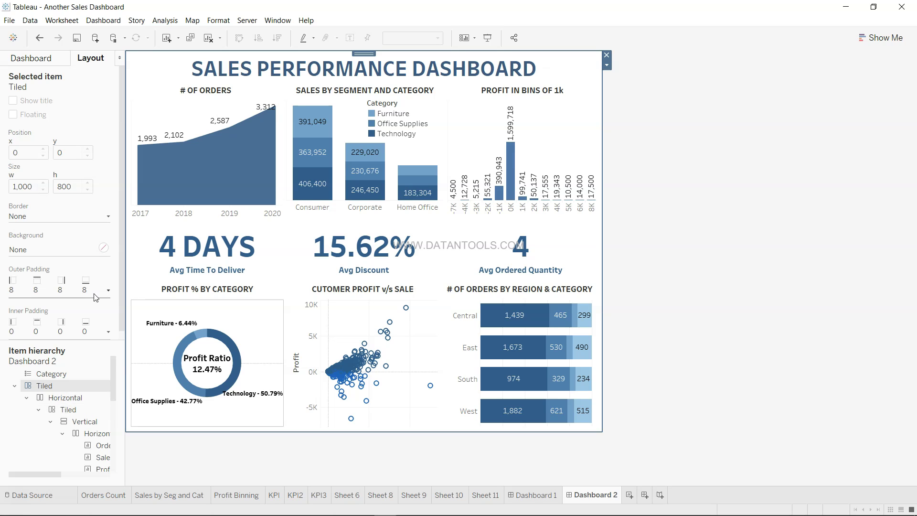
pyautogui.click(103, 247)
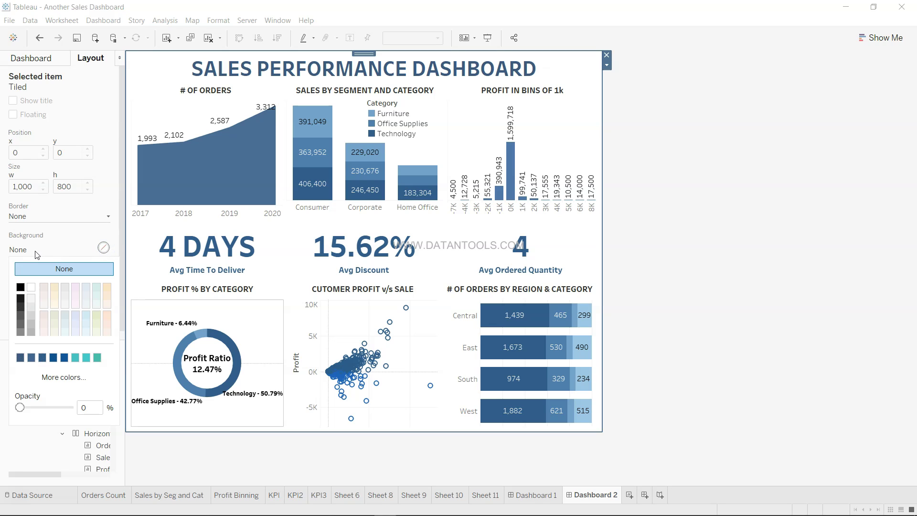
pyautogui.click(31, 299)
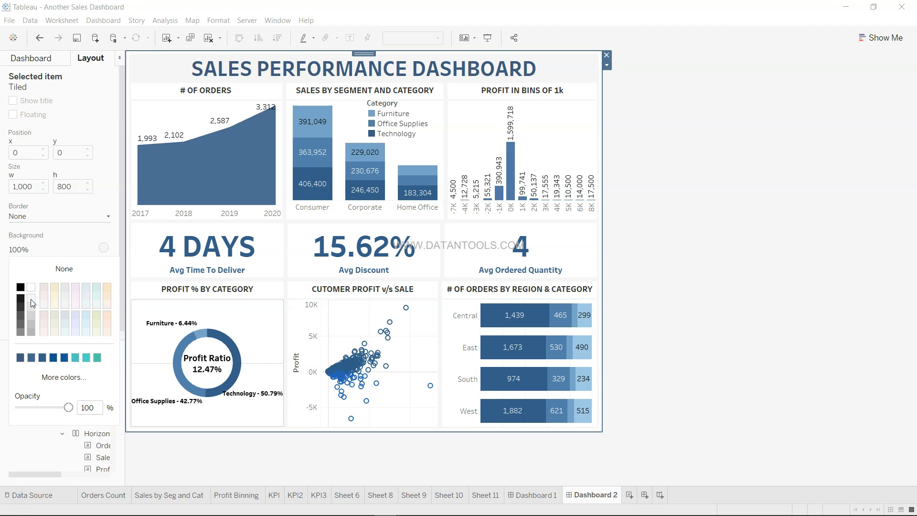
pyautogui.click(30, 305)
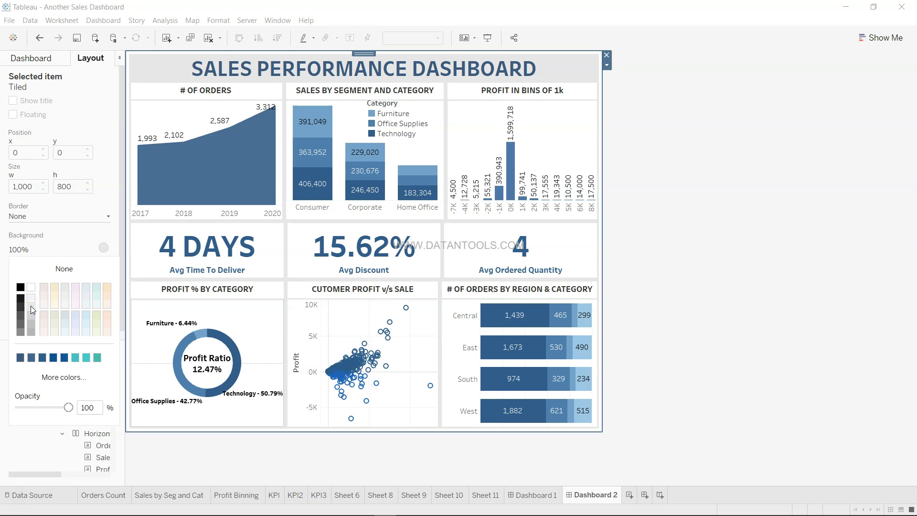
pyautogui.click(801, 298)
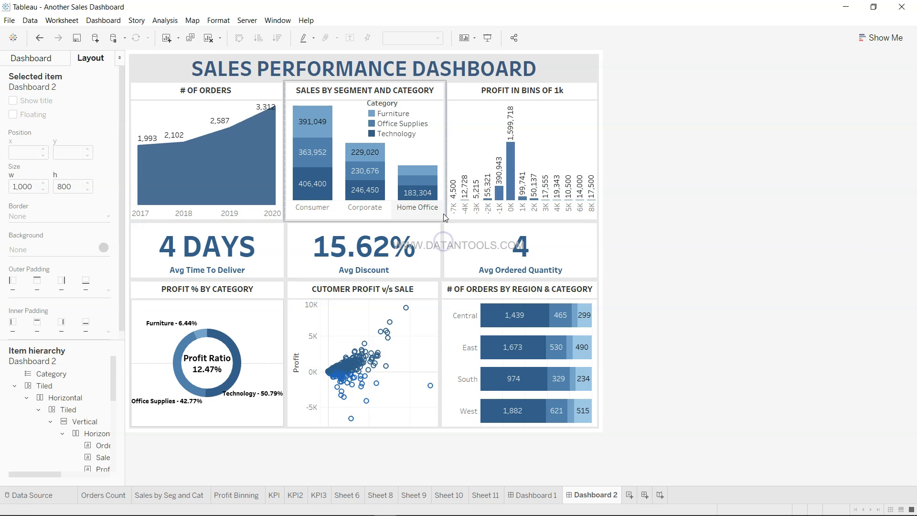
# Align the column boundaries of the KPI row and the top chart row with those of the bottom charts
pyautogui.click(441, 254)
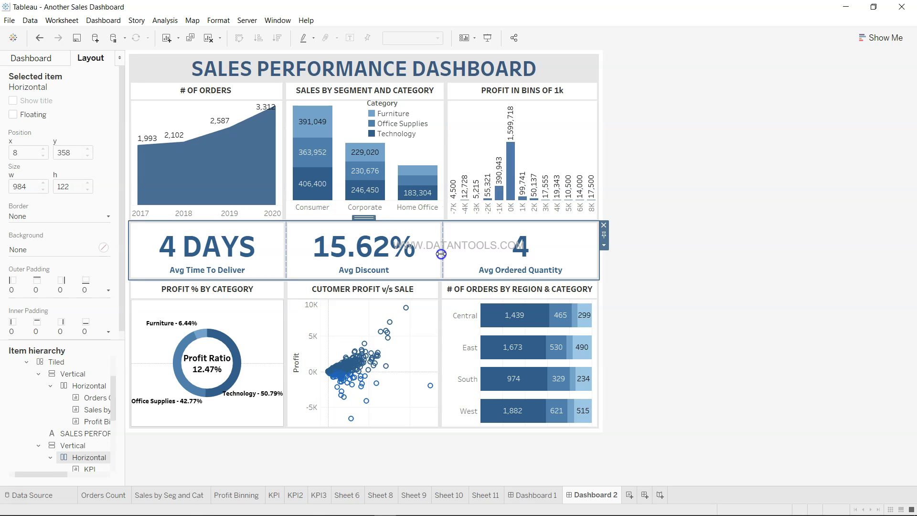
pyautogui.click(440, 254)
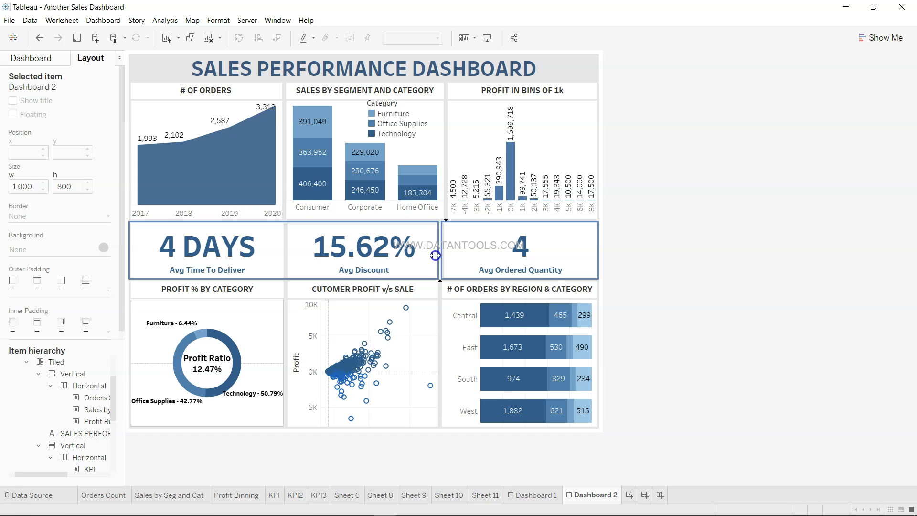
pyautogui.moveTo(446, 206); pyautogui.dragTo(438, 206)
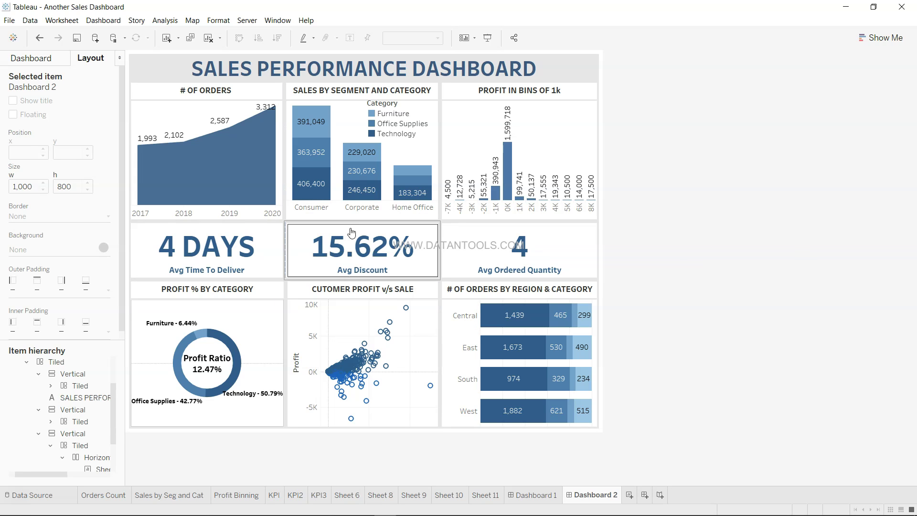
pyautogui.moveTo(284, 257); pyautogui.dragTo(284, 257)
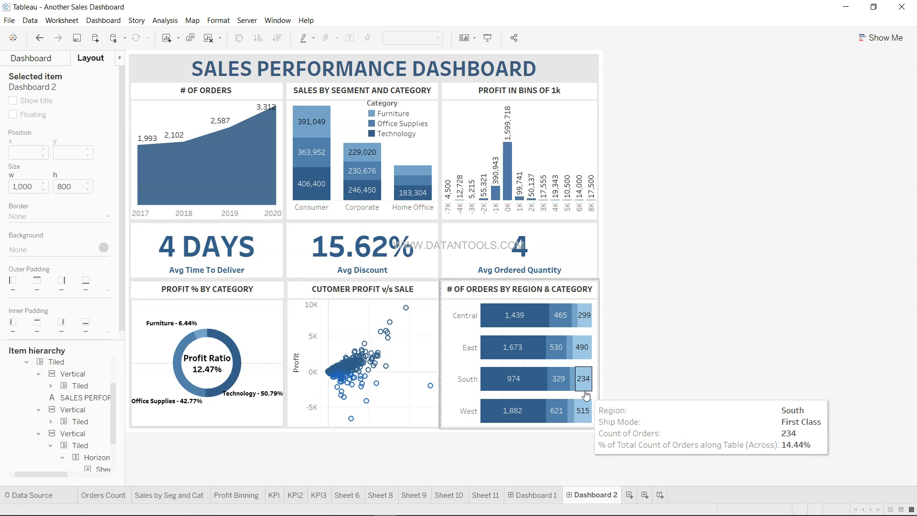
# Compare the spacing with Dashboard 1 and set the # of Orders chart's outer padding to 9 on all sides in Dashboard 2
pyautogui.click(542, 496)
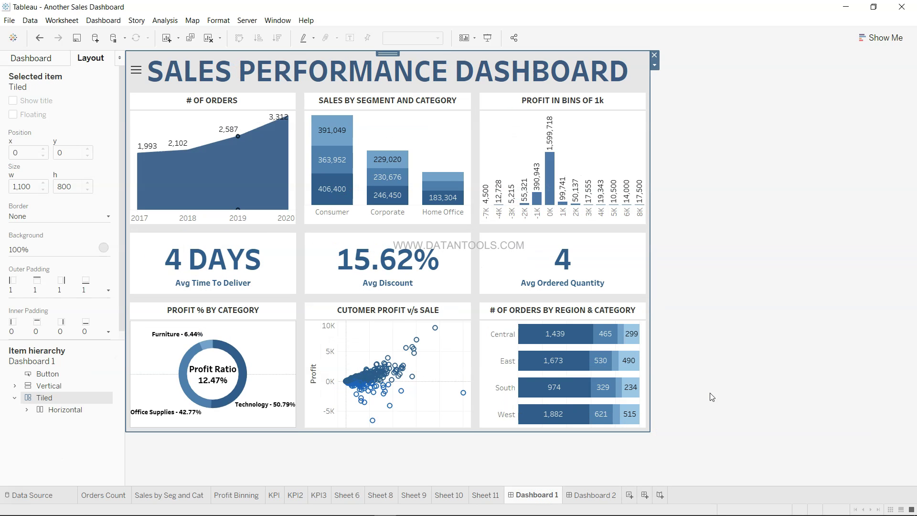
pyautogui.click(595, 494)
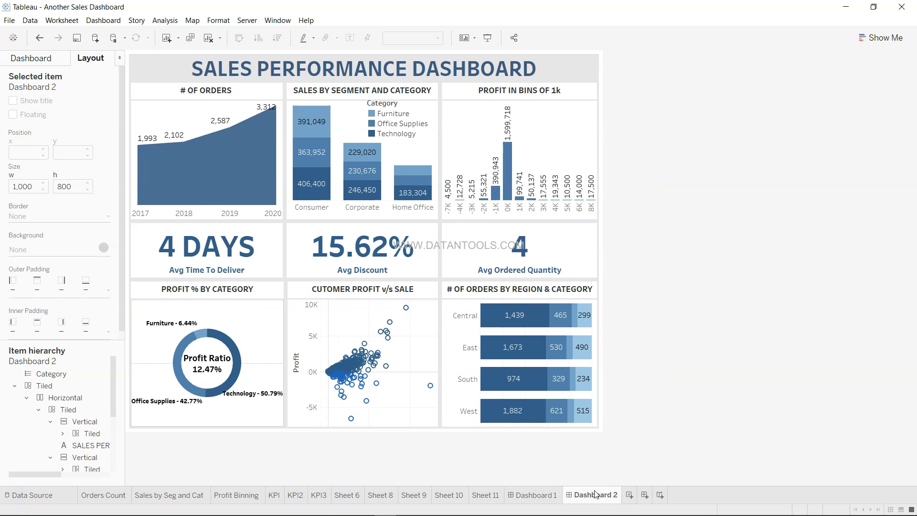
pyautogui.click(157, 97)
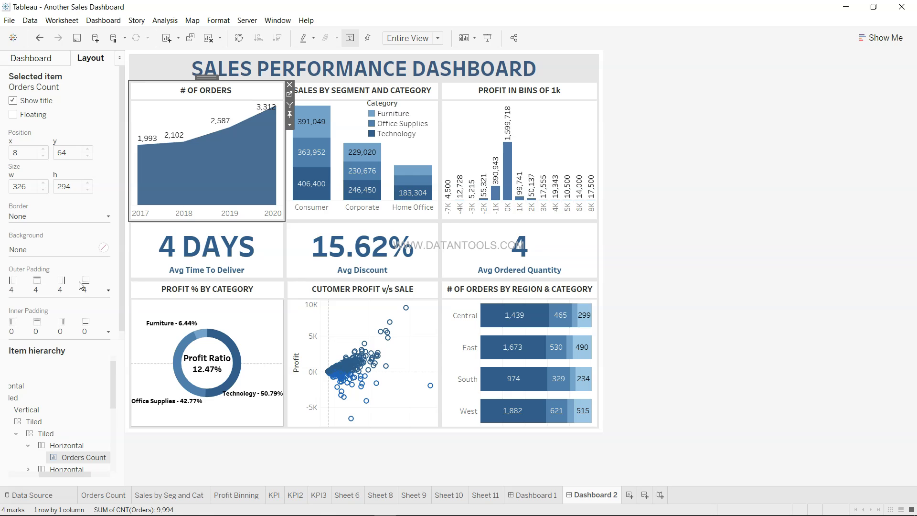
pyautogui.click(109, 291)
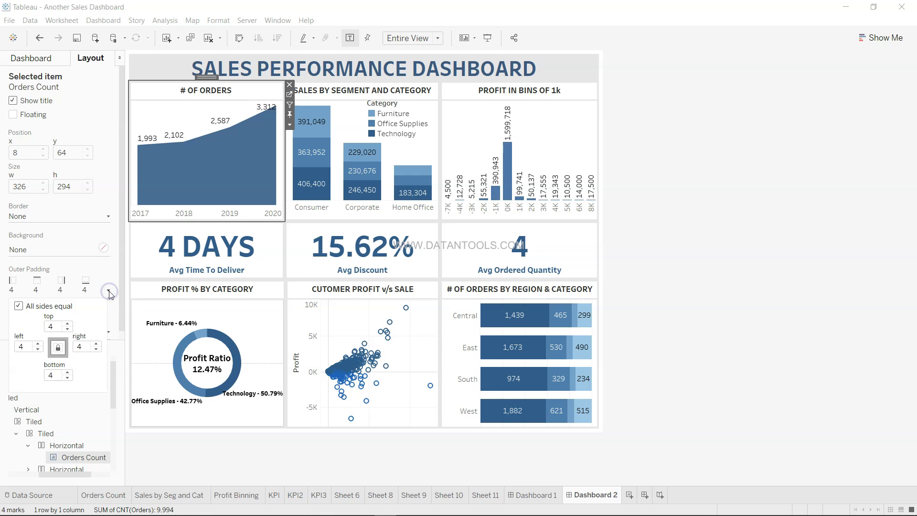
pyautogui.click(97, 343)
pyautogui.click(96, 344)
pyautogui.click(97, 344)
pyautogui.click(96, 344)
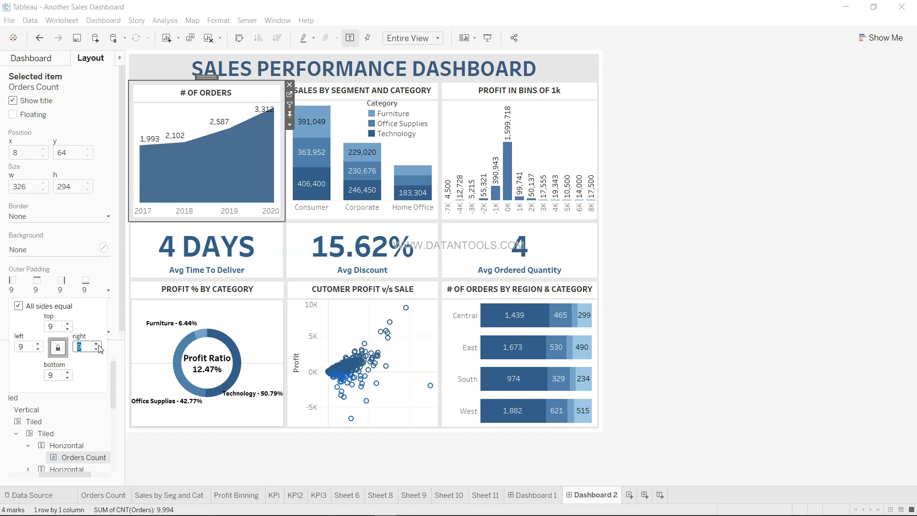
# Set the outer padding of the Sales by Segment and Category chart to 9 on all sides
pyautogui.click(434, 97)
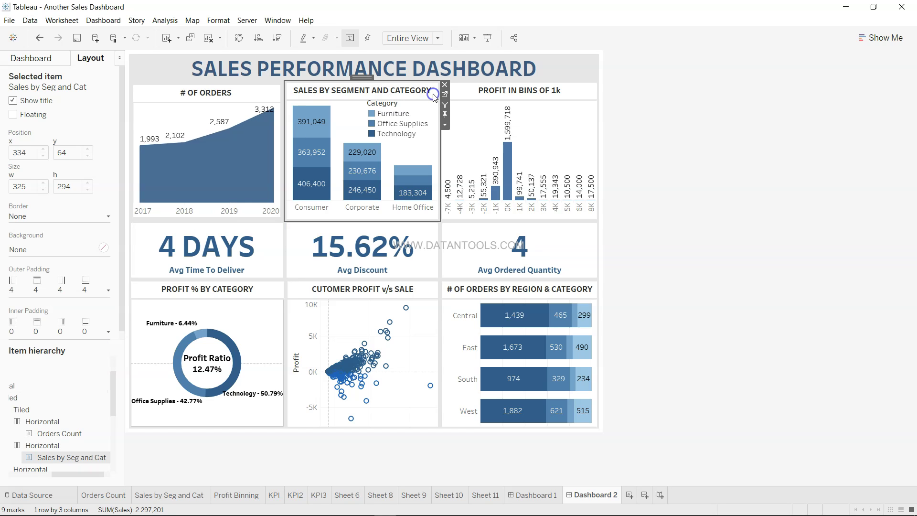
pyautogui.click(107, 289)
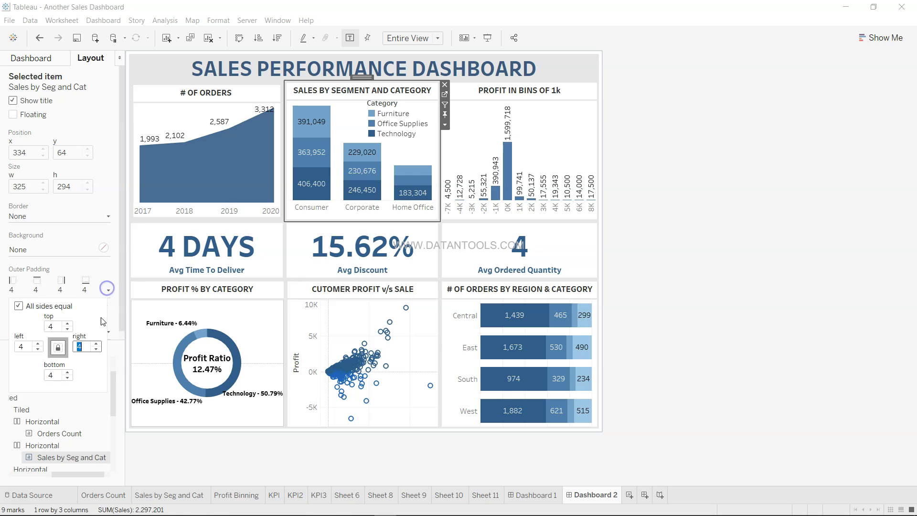
pyautogui.click(96, 344)
pyautogui.click(97, 343)
pyautogui.click(96, 343)
pyautogui.click(97, 344)
pyautogui.click(97, 344)
pyautogui.click(96, 344)
pyautogui.click(97, 349)
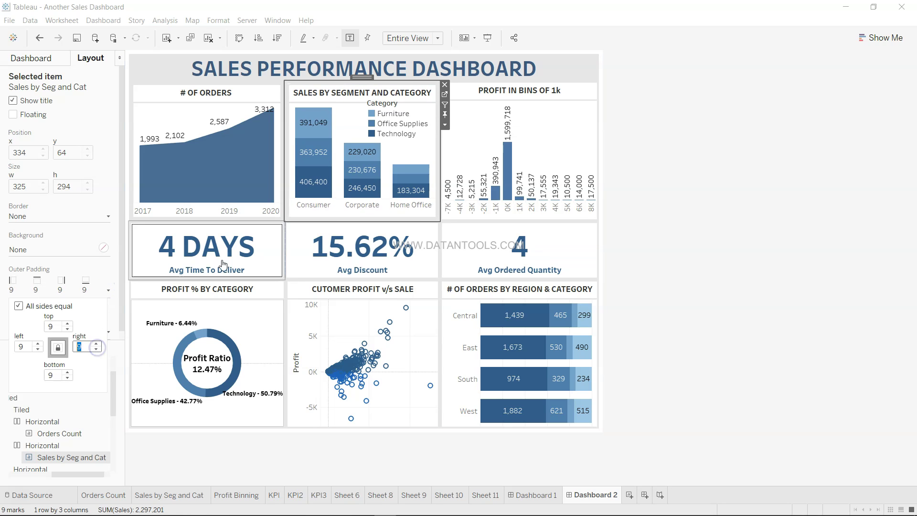
# Set the outer padding of the Profit in Bins of 1k chart to 9 on all sides
pyautogui.click(469, 99)
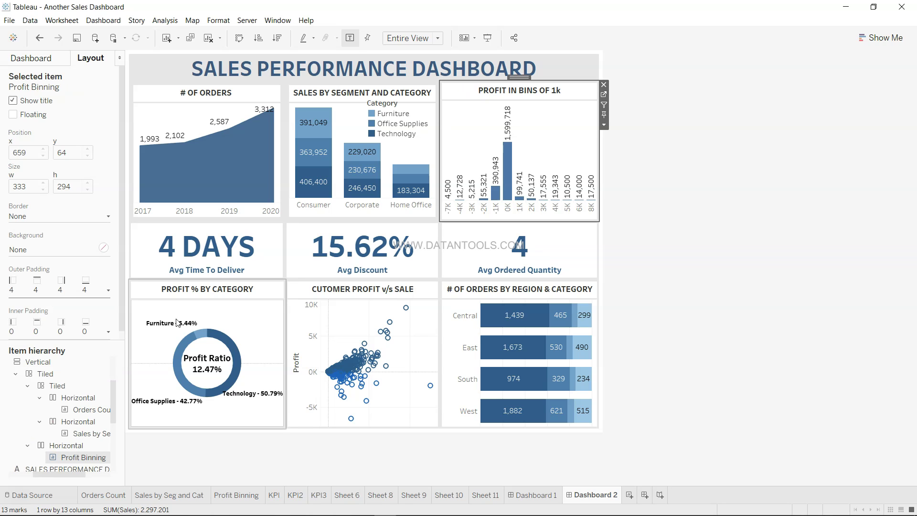
pyautogui.click(109, 292)
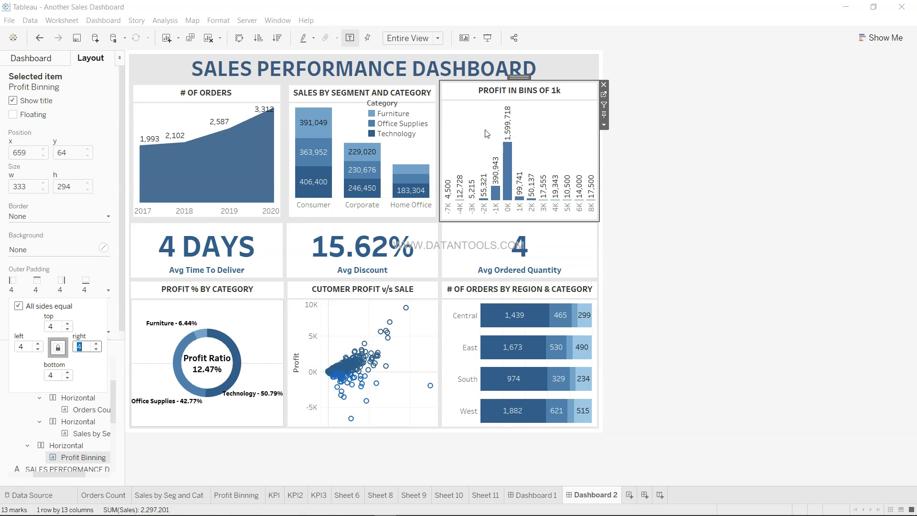
pyautogui.click(96, 344)
pyautogui.click(97, 343)
pyautogui.click(97, 344)
pyautogui.click(96, 344)
pyautogui.click(96, 343)
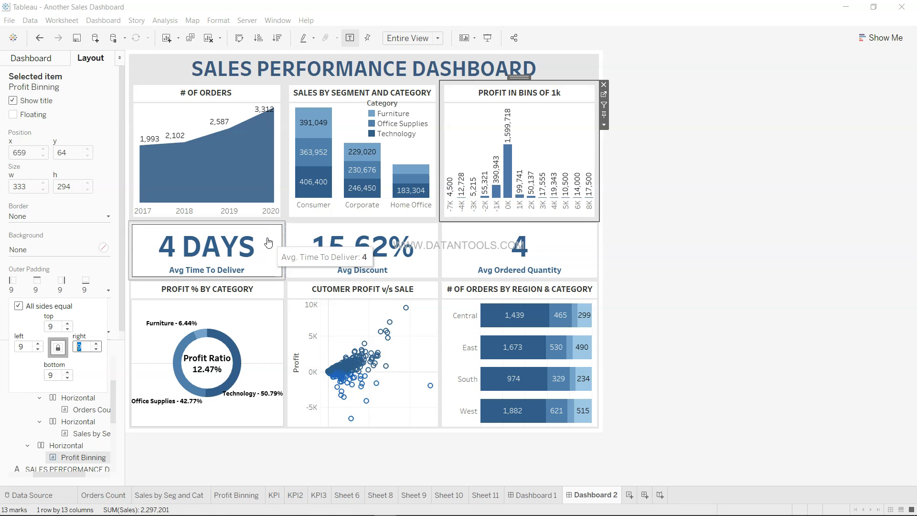
# Set the outer padding of the Avg Time To Deliver KPI to 9 on all sides
pyautogui.click(256, 256)
pyautogui.click(108, 291)
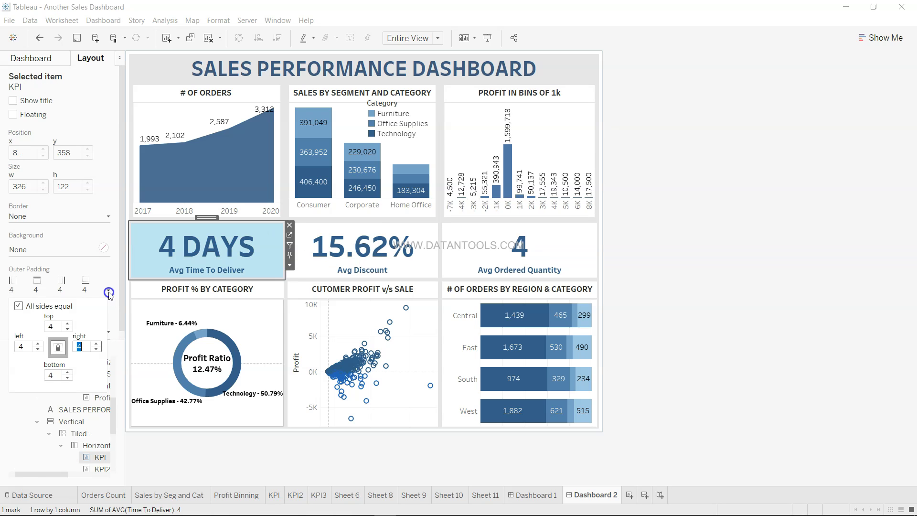
pyautogui.click(96, 344)
pyautogui.click(96, 344)
pyautogui.click(97, 343)
pyautogui.click(97, 343)
pyautogui.click(97, 344)
# Set the outer padding of the Avg Discount KPI to 9 on all sides
pyautogui.click(420, 238)
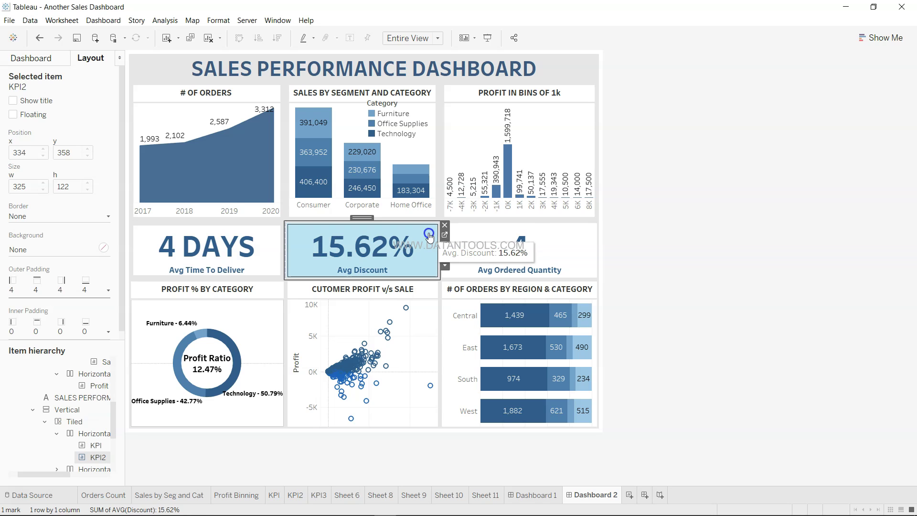
pyautogui.click(108, 291)
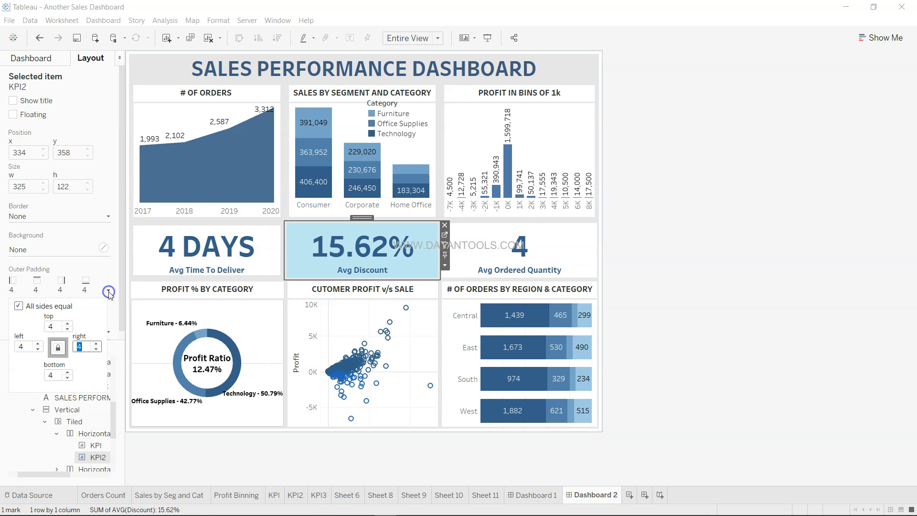
pyautogui.click(97, 344)
pyautogui.click(96, 344)
pyautogui.click(96, 344)
pyautogui.click(96, 344)
pyautogui.click(97, 343)
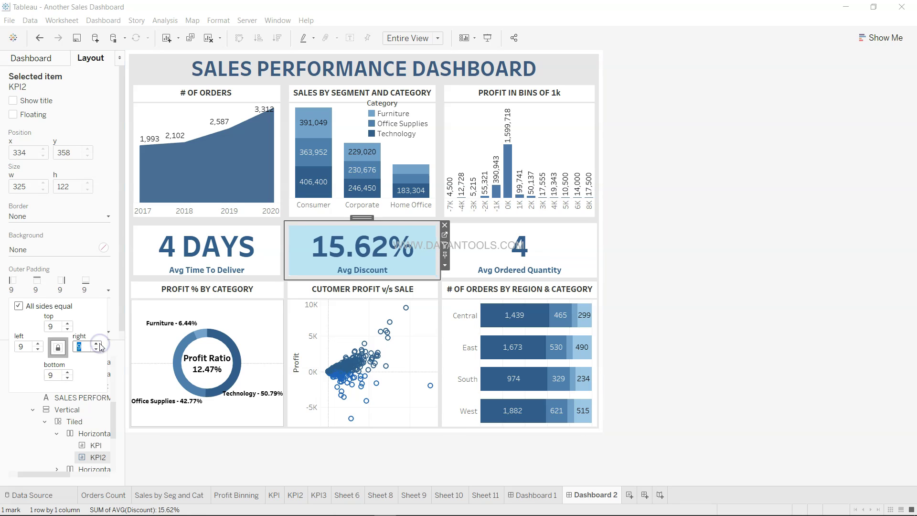
# Set the outer padding of the Avg Ordered Quantity KPI to 9 on all sides and clear its mark selection
pyautogui.click(590, 239)
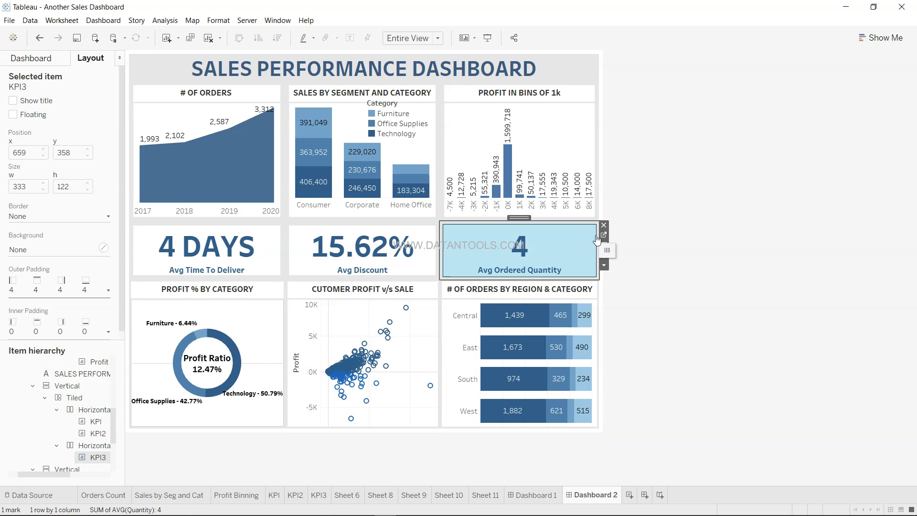
pyautogui.click(109, 291)
pyautogui.click(96, 343)
pyautogui.click(96, 344)
pyautogui.click(96, 344)
pyautogui.click(96, 343)
pyautogui.click(96, 343)
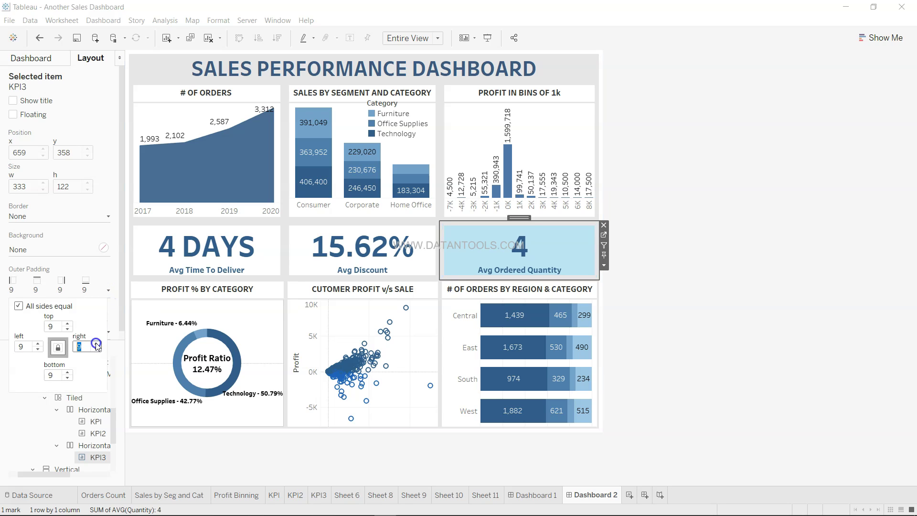
pyautogui.click(669, 310)
pyautogui.click(484, 250)
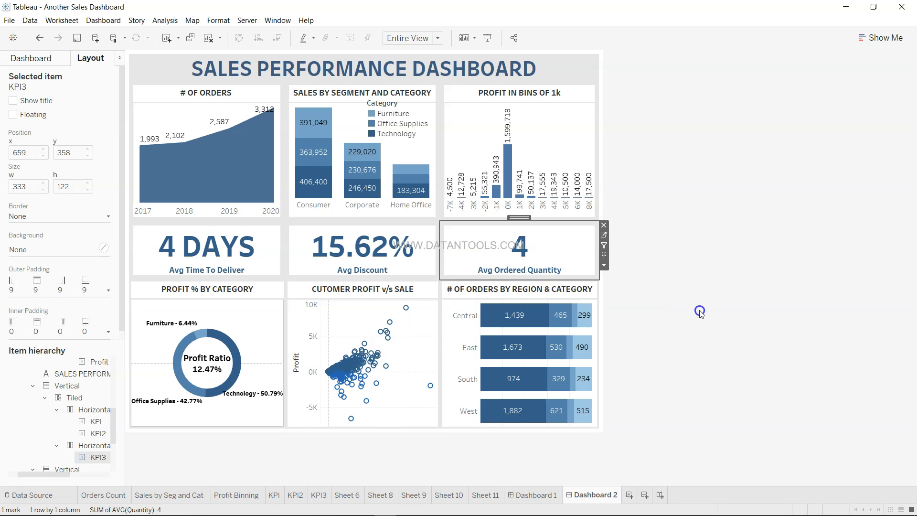
pyautogui.click(699, 311)
# Set the outer padding of the Profit % by Category donut to 9 on all sides
pyautogui.click(275, 301)
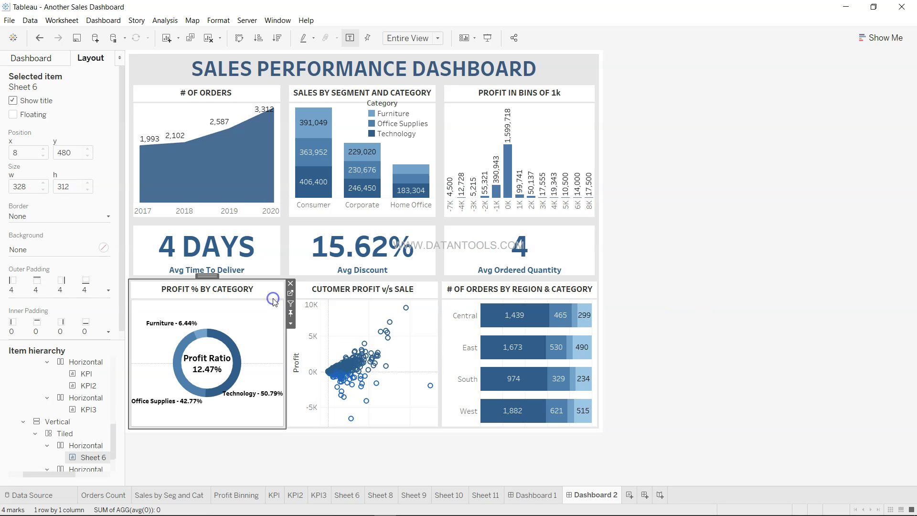
pyautogui.click(108, 291)
pyautogui.click(100, 346)
pyautogui.click(101, 346)
pyautogui.click(101, 345)
pyautogui.click(100, 346)
pyautogui.click(100, 346)
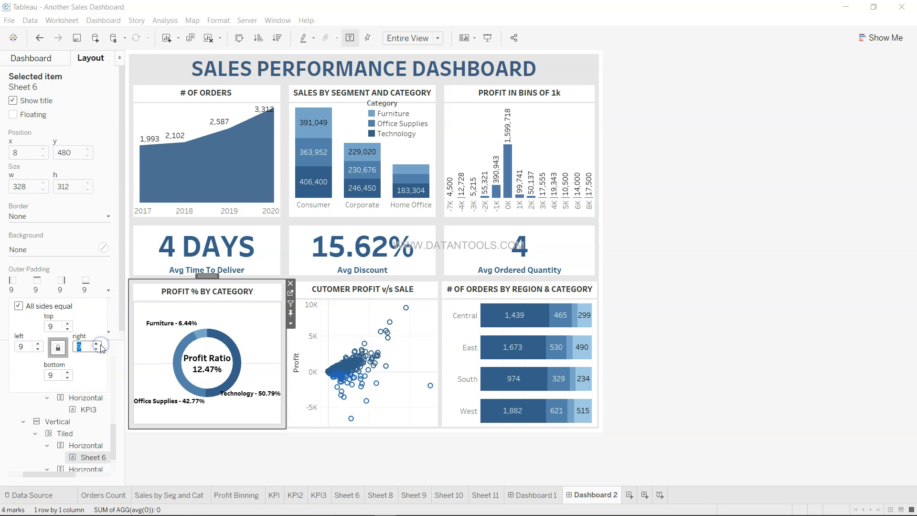
# Set the outer padding of the customer profit v/s sale scatter plot to 9 on all sides
pyautogui.click(419, 303)
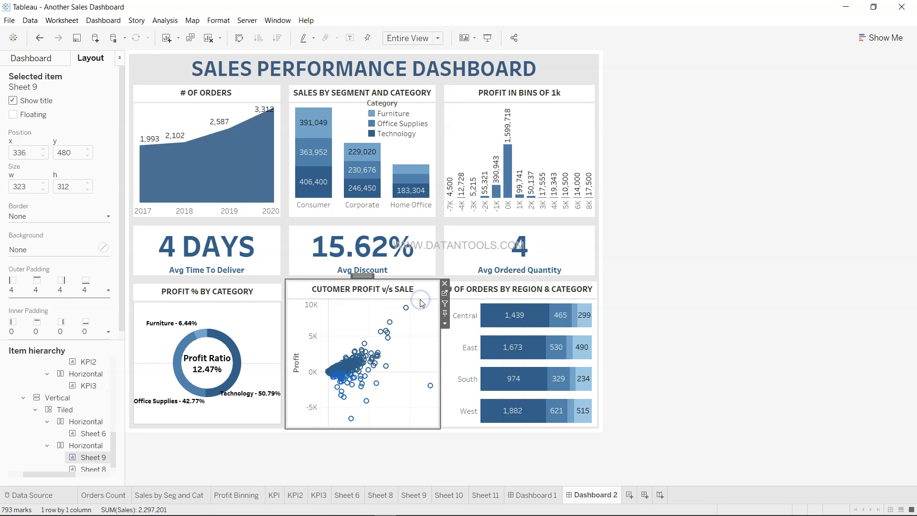
pyautogui.click(108, 290)
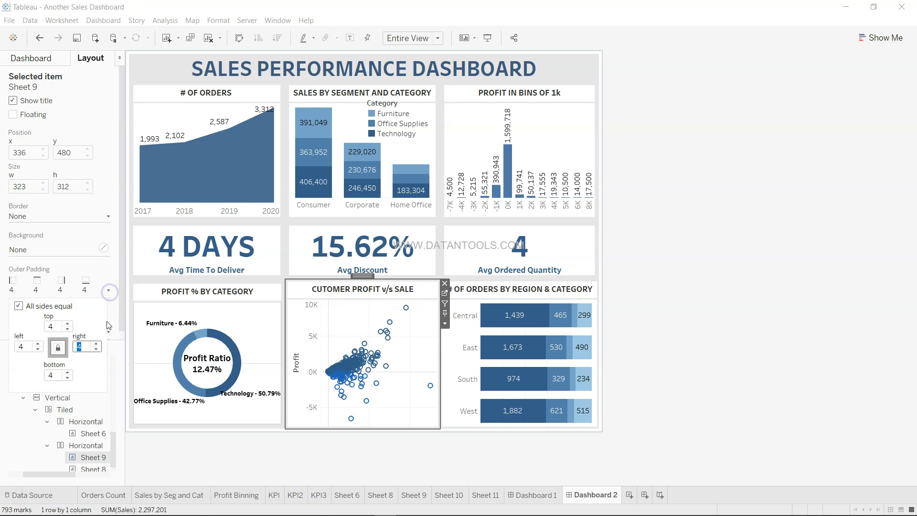
pyautogui.click(96, 344)
pyautogui.click(97, 344)
pyautogui.click(97, 344)
pyautogui.click(96, 344)
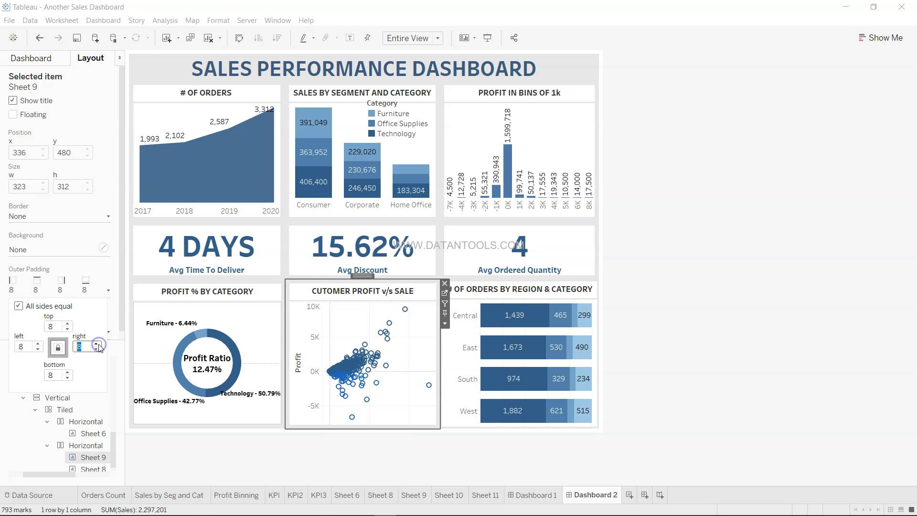
pyautogui.click(97, 344)
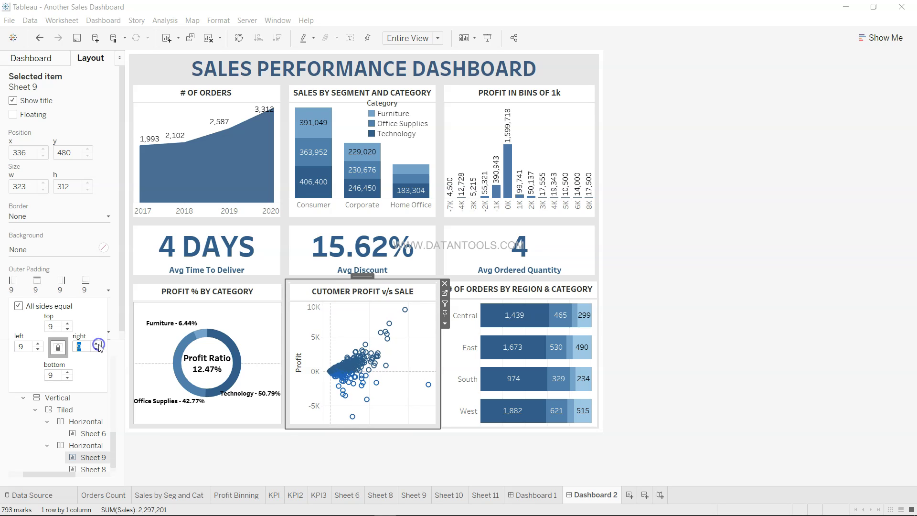
# Set the outer padding of the # of Orders by Region & Category chart to 9 on all sides and deselect it
pyautogui.click(476, 291)
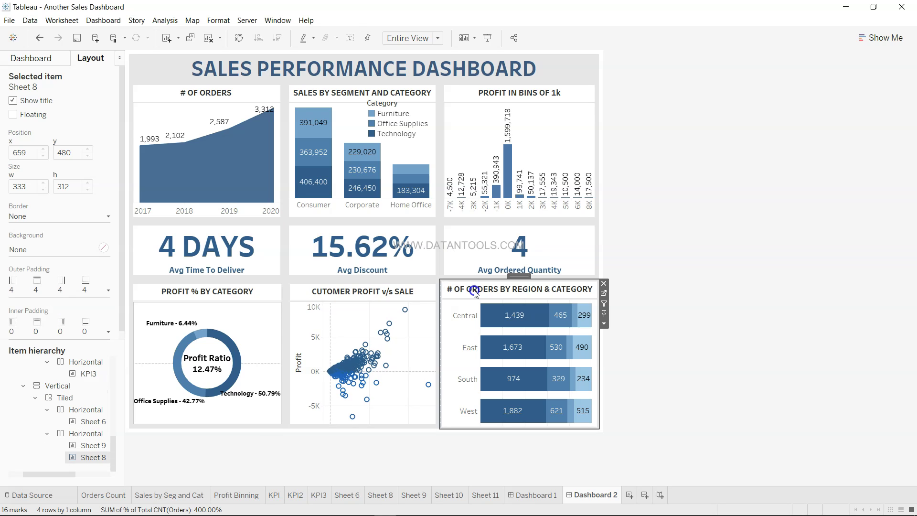
pyautogui.click(107, 290)
pyautogui.click(97, 344)
pyautogui.click(97, 343)
pyautogui.click(97, 344)
pyautogui.click(97, 343)
pyautogui.click(97, 344)
pyautogui.click(762, 307)
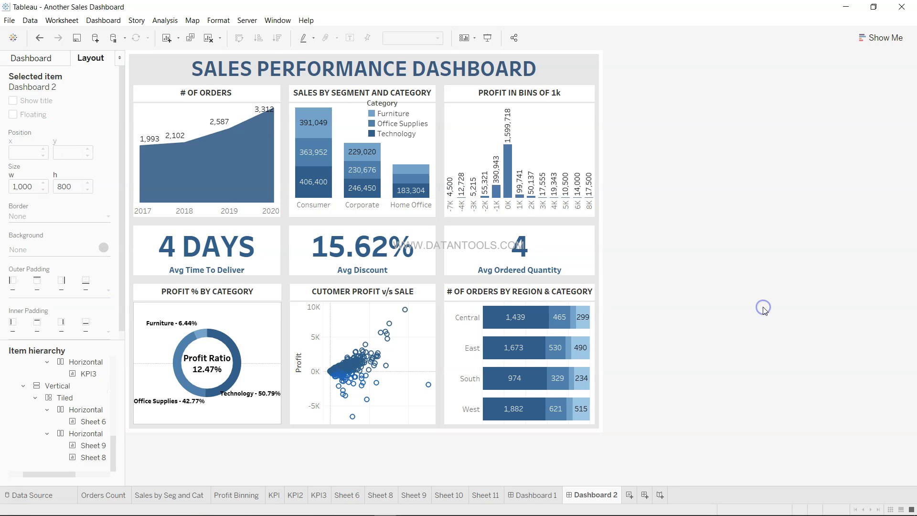
# Compare the layout of Dashboard 2 with Dashboard 1, both in presentation mode and in the editing view
pyautogui.click(485, 38)
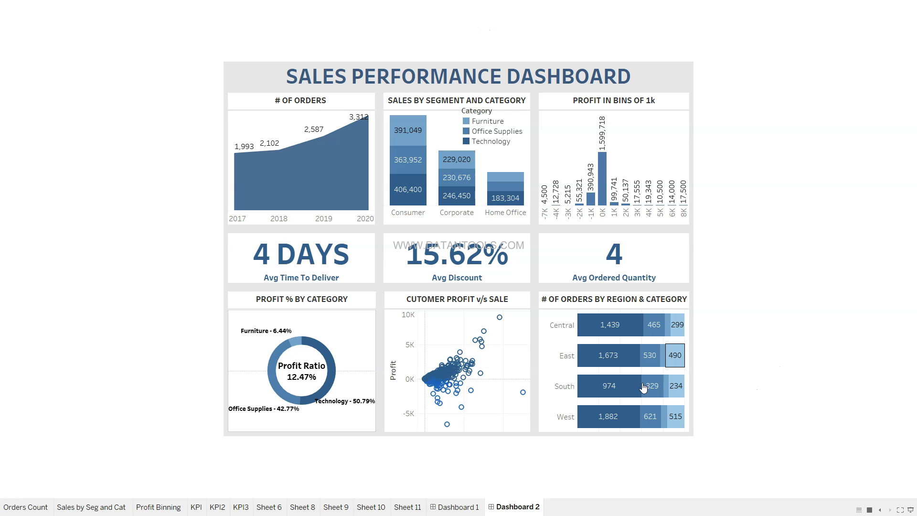
pyautogui.click(453, 507)
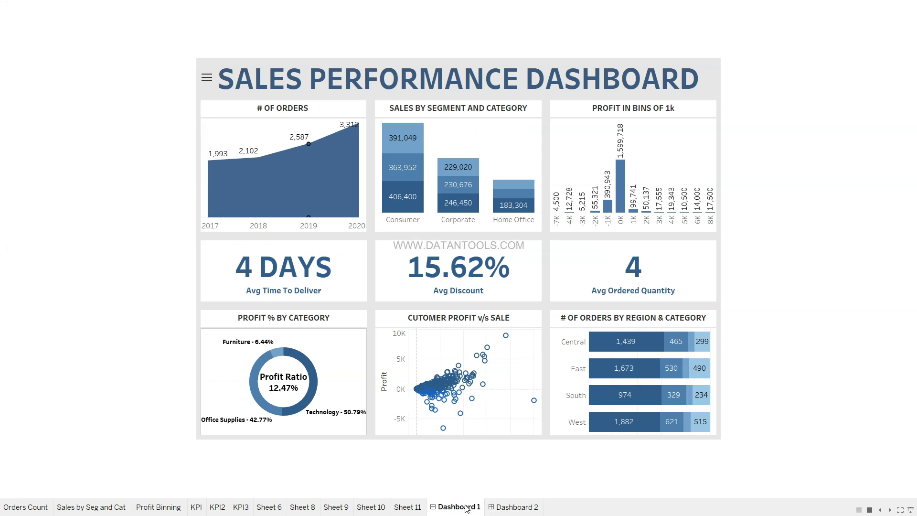
pyautogui.click(515, 506)
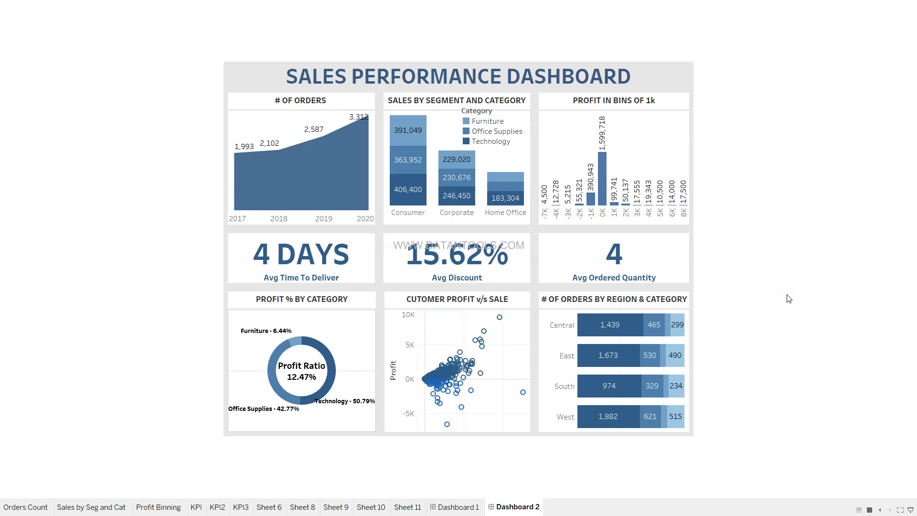
pyautogui.press('Escape')
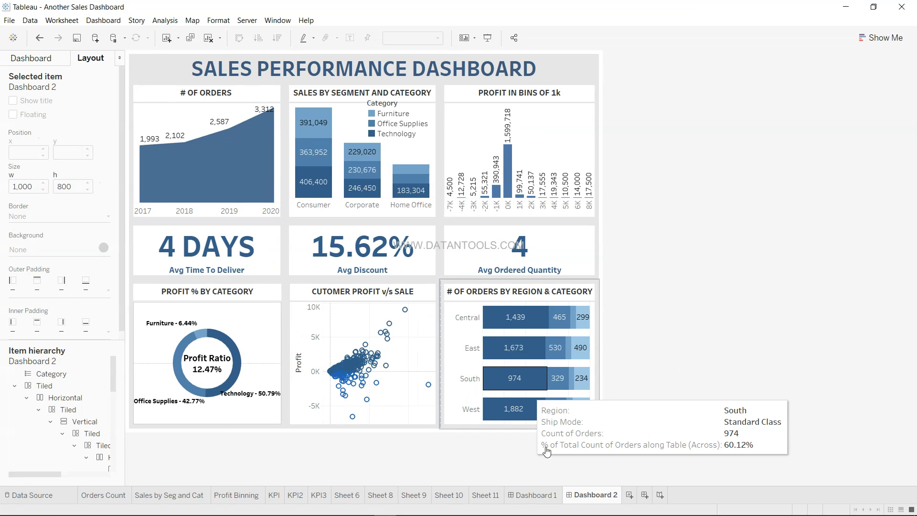
pyautogui.click(533, 495)
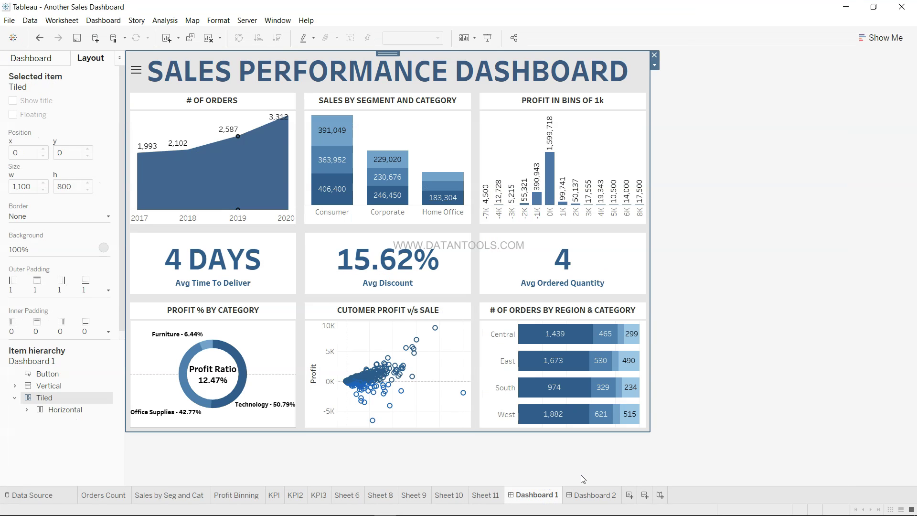
pyautogui.click(590, 496)
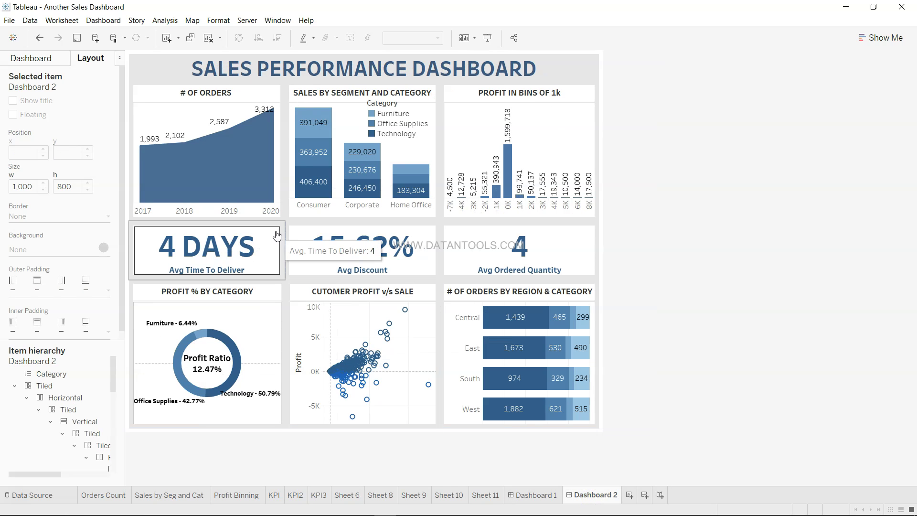
# Set the font size of the SALES PERFORMANCE DASHBOARD title text to 36
pyautogui.doubleClick(392, 75)
pyautogui.hotkey('ctrl', 'a')
pyautogui.click(427, 202)
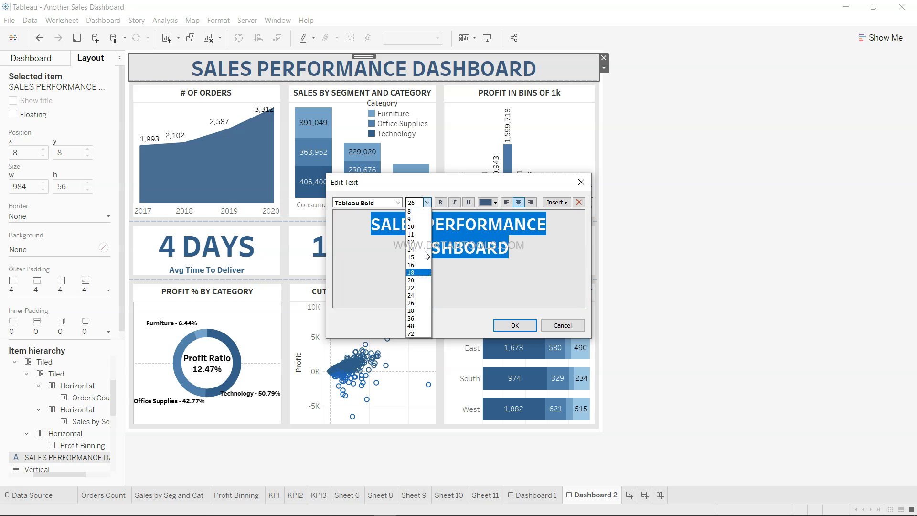
pyautogui.click(418, 317)
pyautogui.click(499, 324)
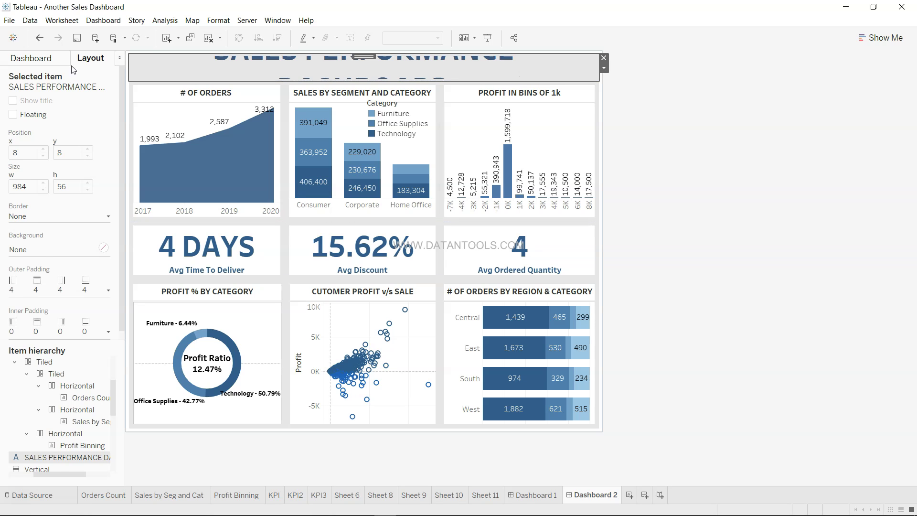
# Set the dashboard's fixed width to 1100 px
pyautogui.click(60, 58)
pyautogui.click(102, 139)
pyautogui.click(60, 201)
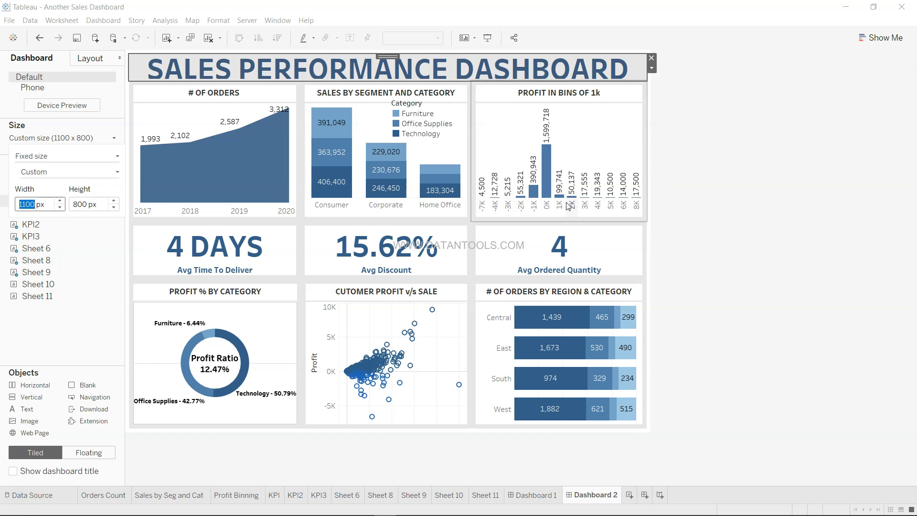
pyautogui.click(749, 212)
# Increase the height of the title text object slightly and check the dashboard's custom size
pyautogui.click(420, 79)
pyautogui.moveTo(421, 82); pyautogui.dragTo(420, 90)
pyautogui.click(100, 141)
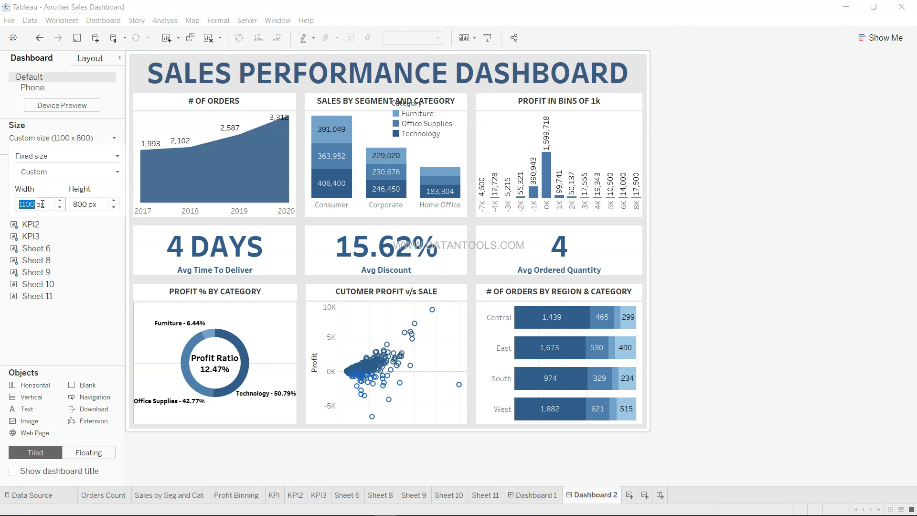
pyautogui.click(725, 163)
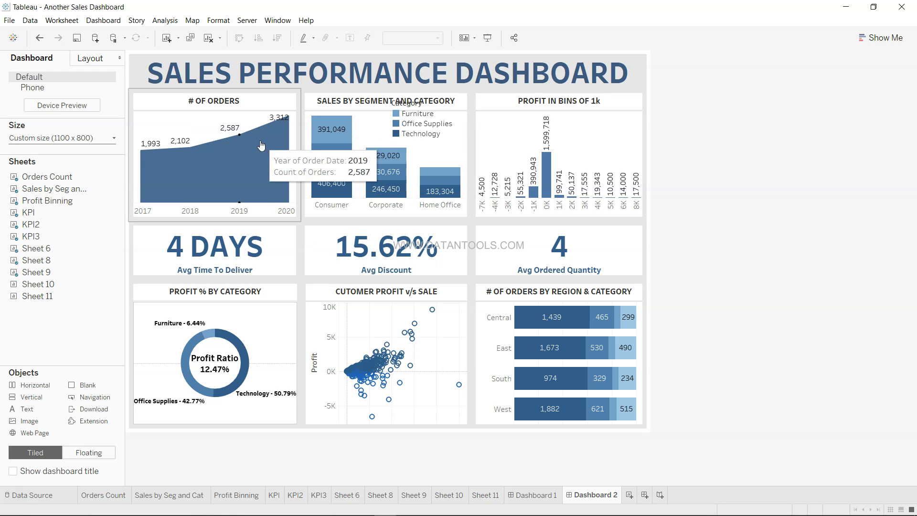
# Show the Order Date filter of the # of Orders chart on the dashboard
pyautogui.click(210, 122)
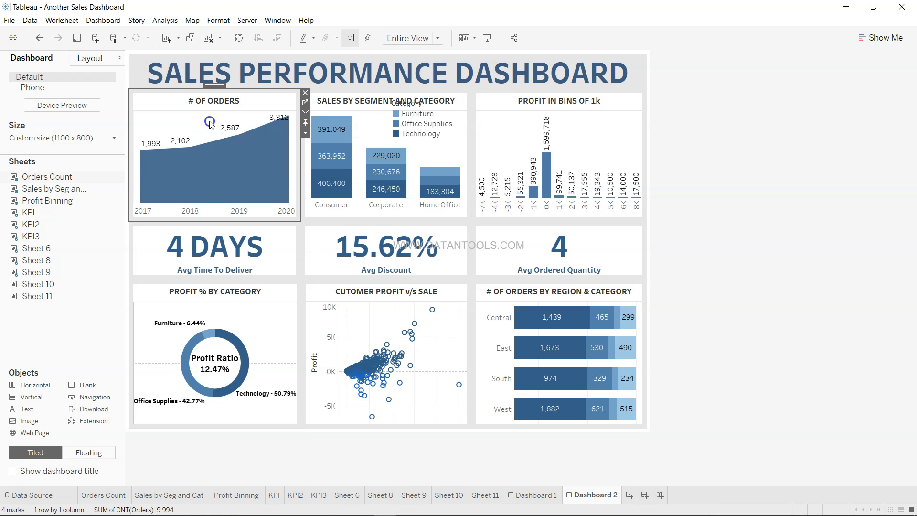
pyautogui.click(305, 133)
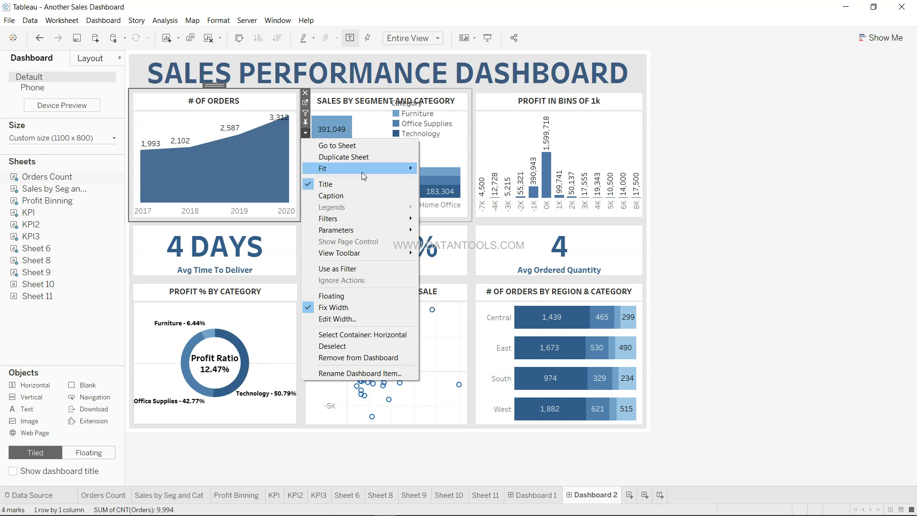
pyautogui.moveTo(392, 224)
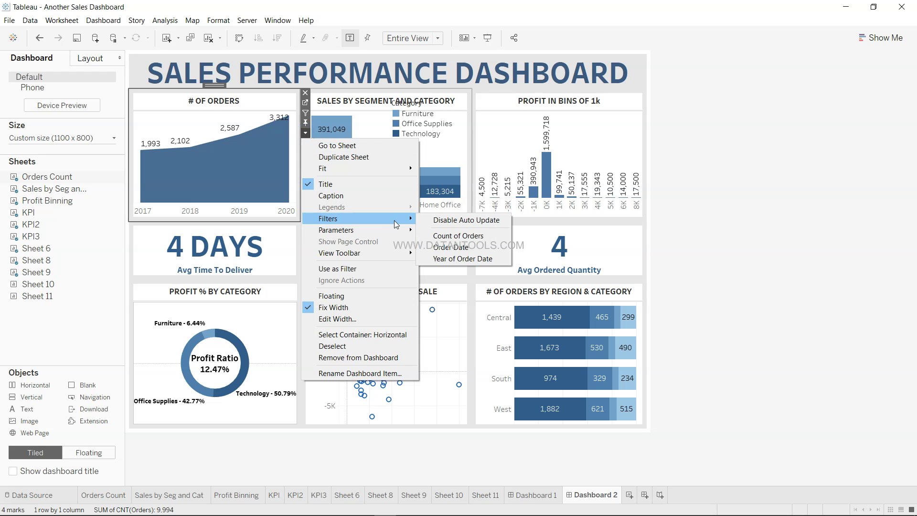
pyautogui.click(449, 247)
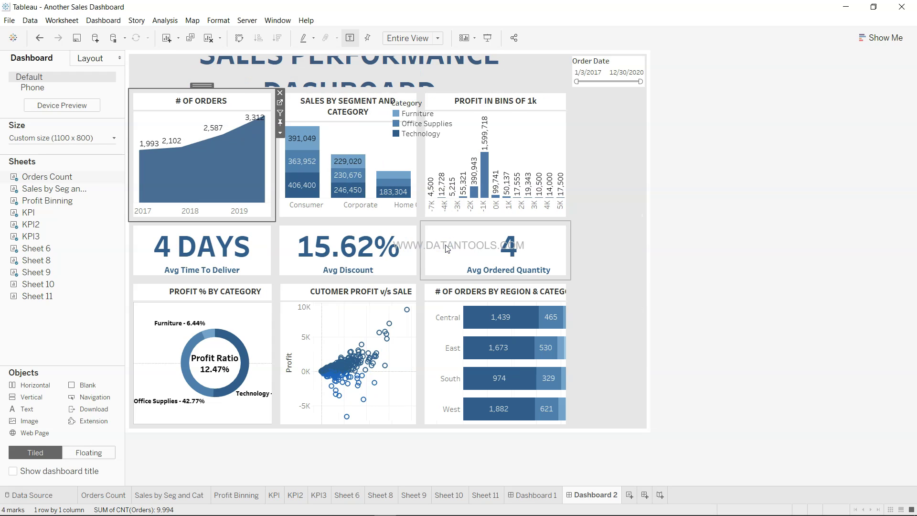
# Make the Order Date filter's container floating and move it over the start of the dashboard title
pyautogui.click(623, 68)
pyautogui.click(633, 121)
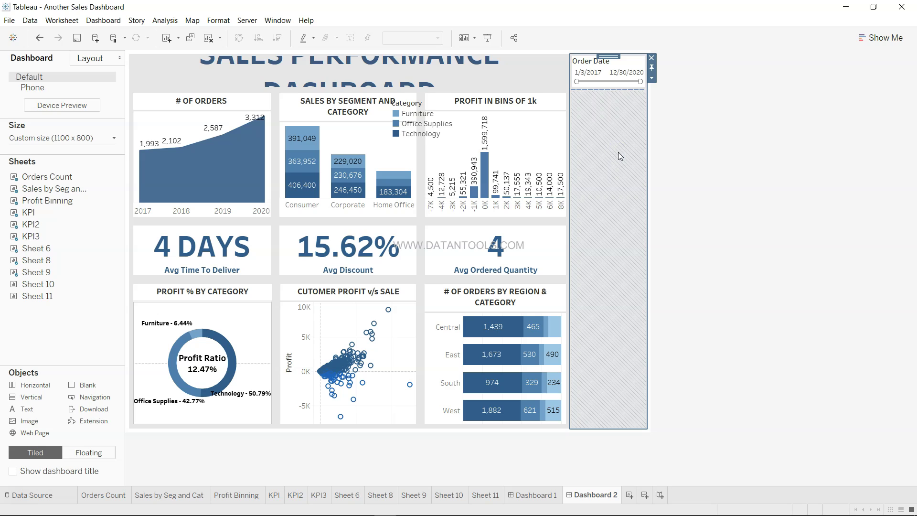
pyautogui.click(652, 78)
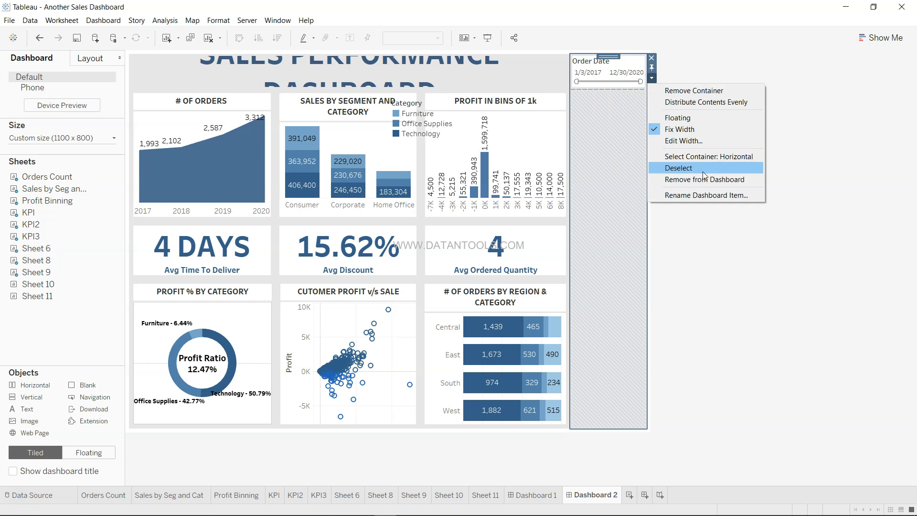
pyautogui.click(700, 122)
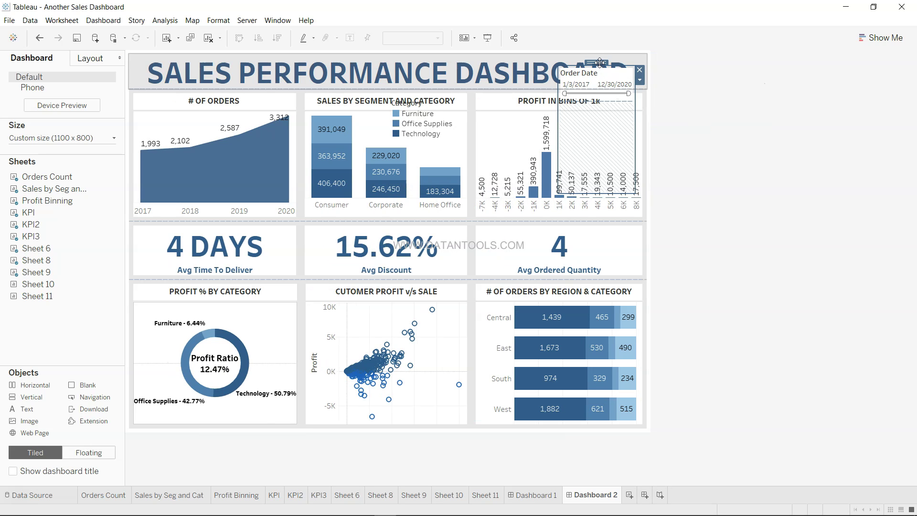
pyautogui.moveTo(596, 64); pyautogui.dragTo(143, 64)
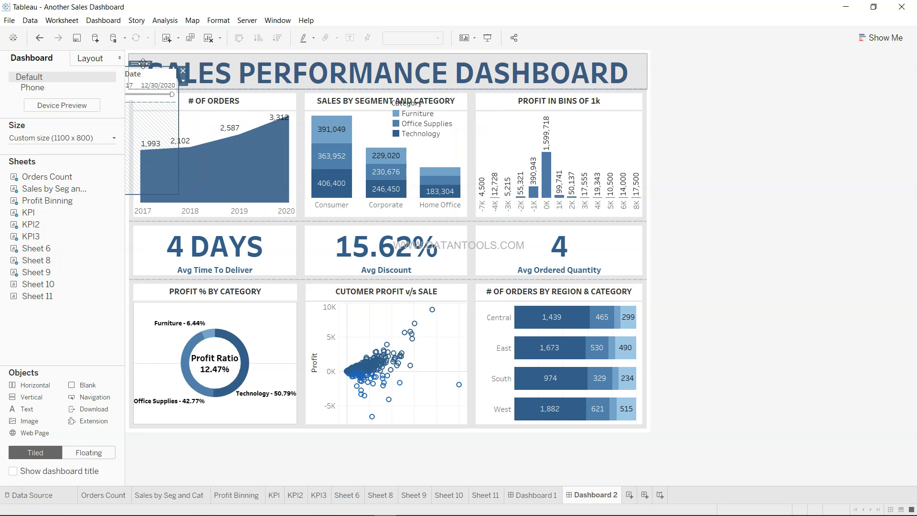
pyautogui.moveTo(143, 63); pyautogui.dragTo(145, 64)
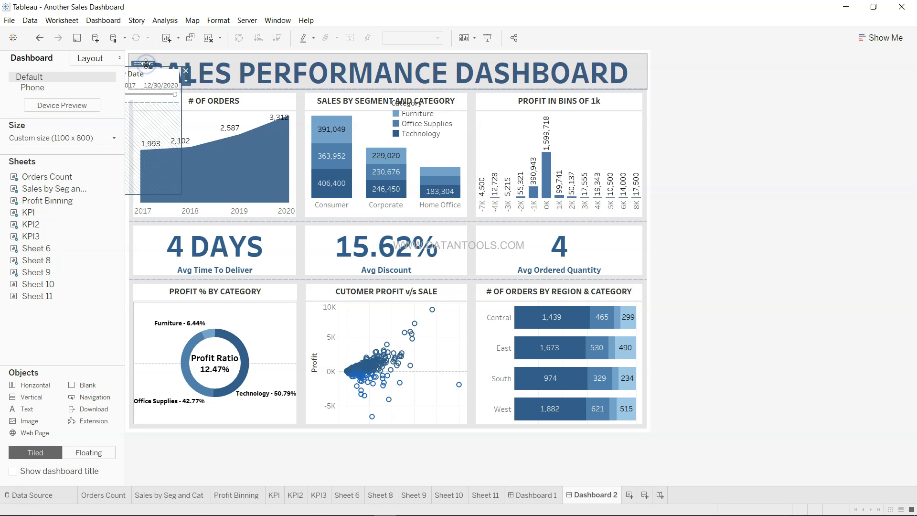
# Add a show/hide button to the filter container, place it just before the title text, and hide the container
pyautogui.click(186, 85)
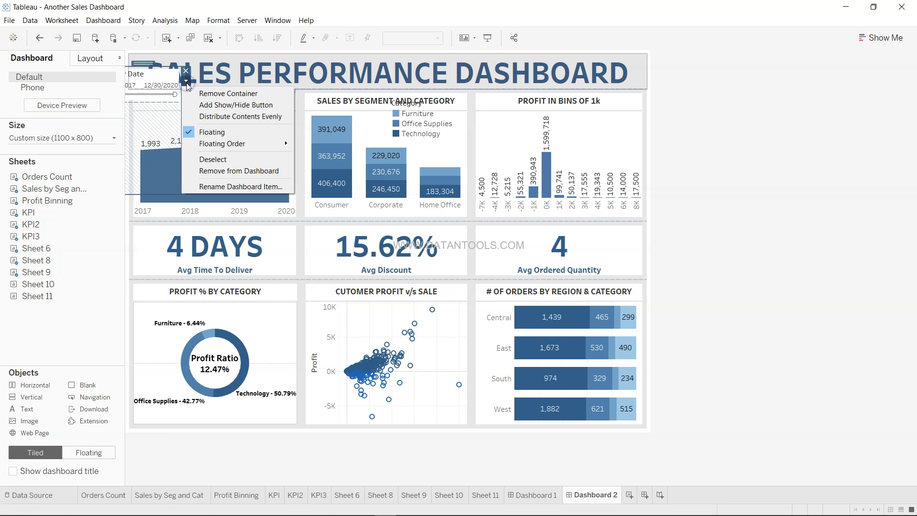
pyautogui.click(211, 106)
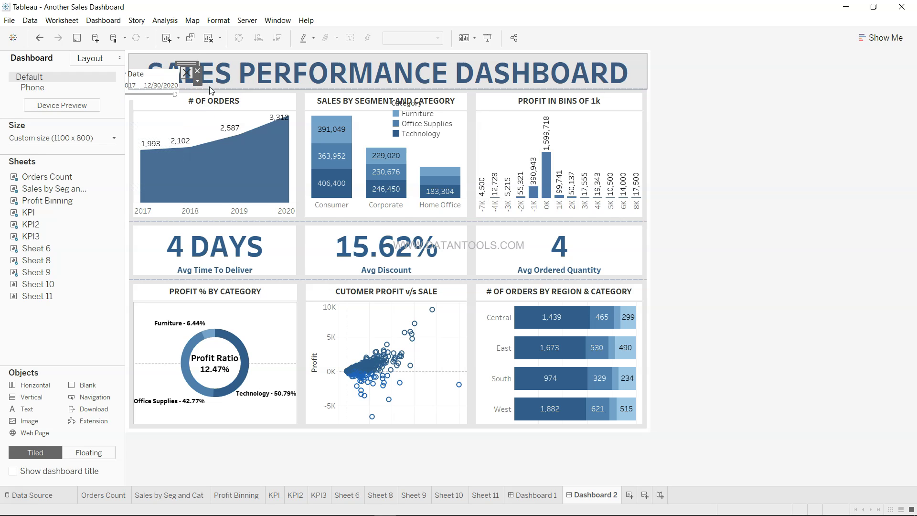
pyautogui.moveTo(186, 70); pyautogui.dragTo(161, 57)
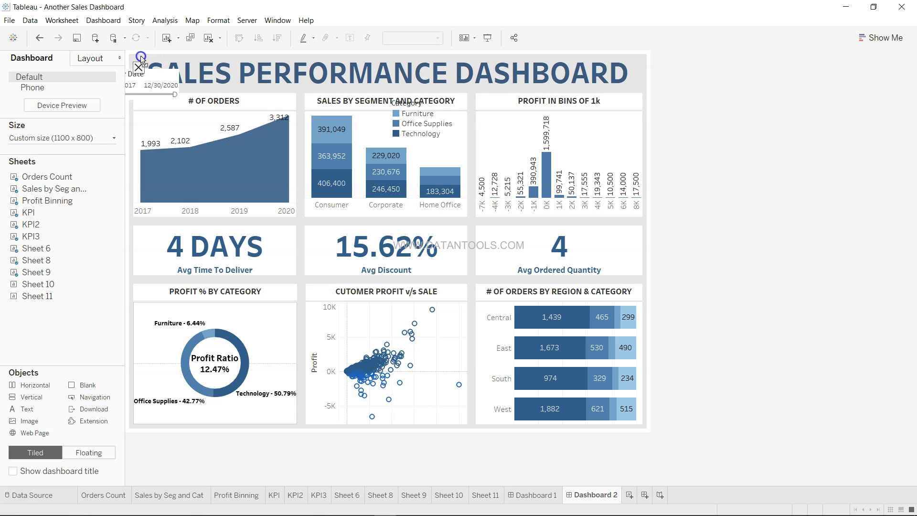
pyautogui.click(164, 76)
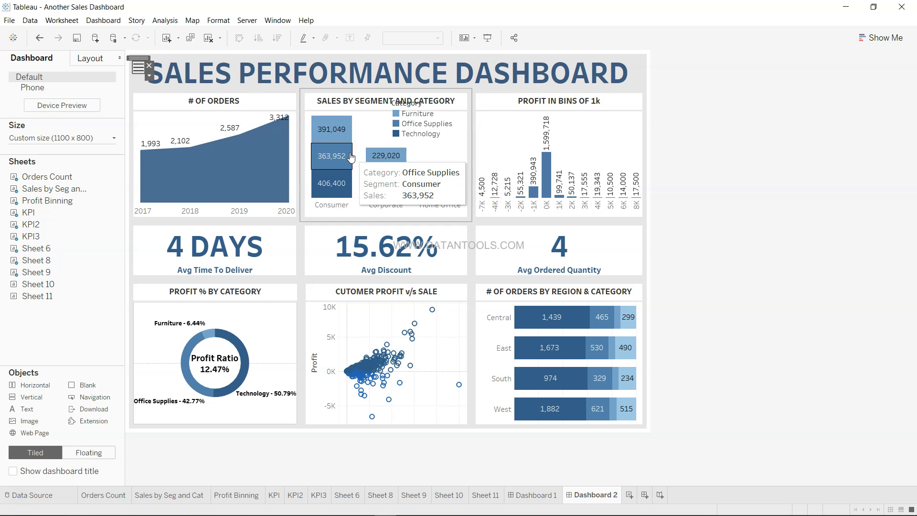
pyautogui.moveTo(138, 59); pyautogui.dragTo(138, 58)
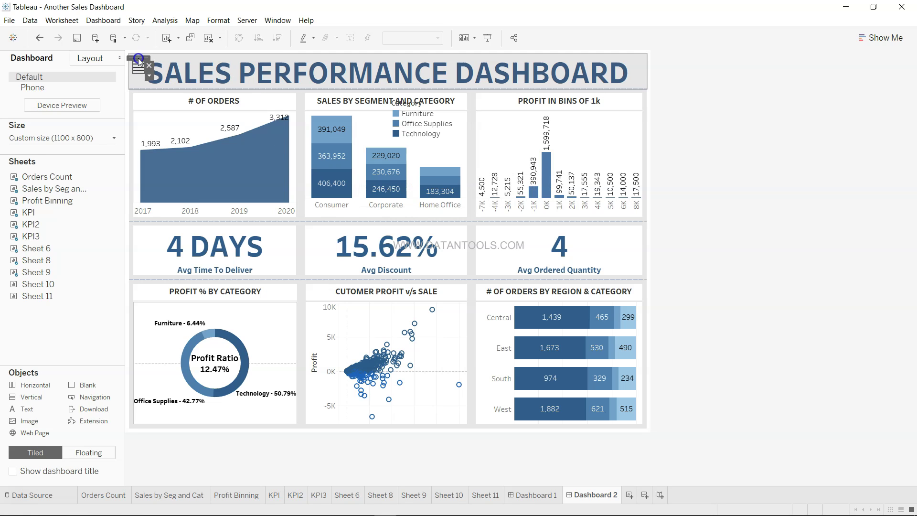
pyautogui.click(726, 182)
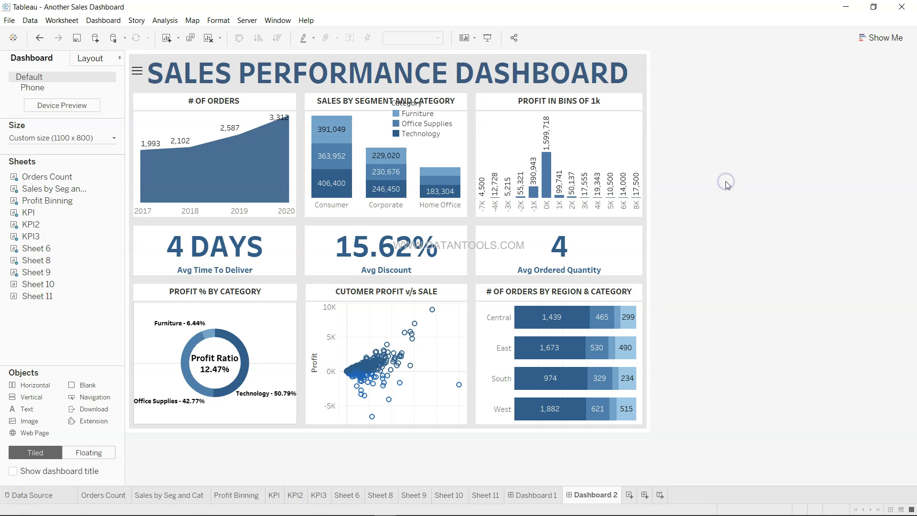
# In presentation mode, reveal the Order Date filter with its show/hide button and test its start-date slider on the # of Orders chart
pyautogui.click(487, 38)
pyautogui.click(206, 80)
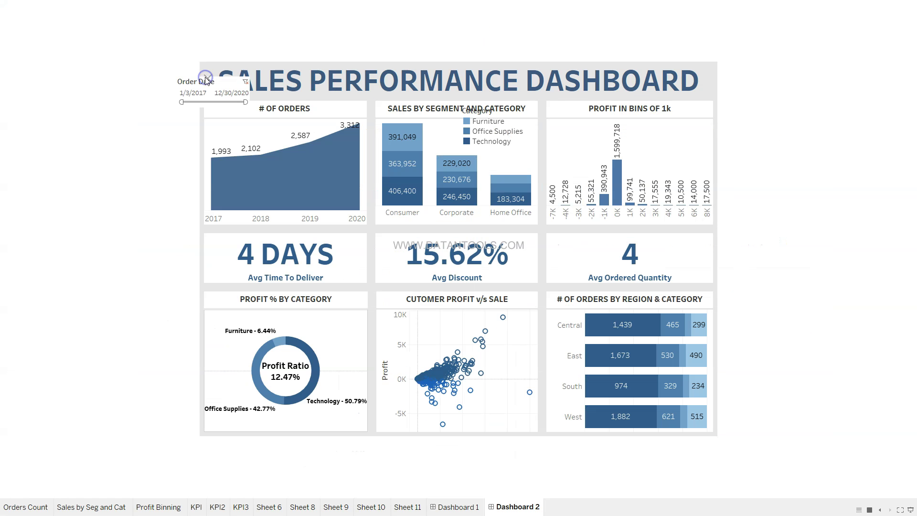
pyautogui.moveTo(182, 103)
pyautogui.mouseDown()
pyautogui.moveTo(192, 103)
pyautogui.moveTo(181, 102)
pyautogui.mouseUp()
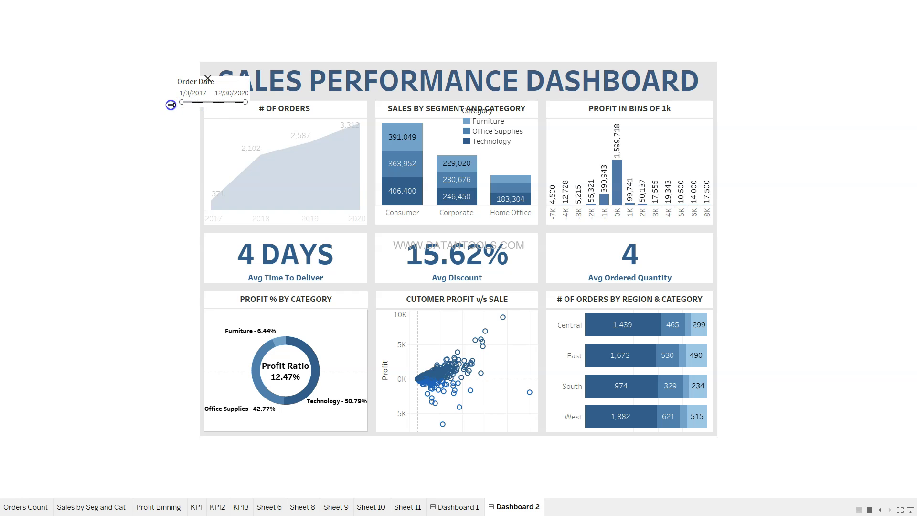
pyautogui.moveTo(296, 179)
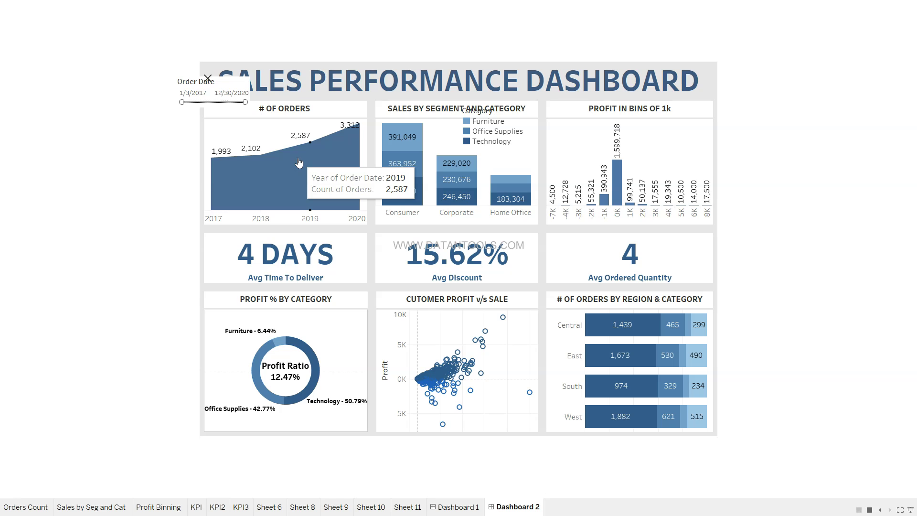
# Leave presentation mode to return to editing the dashboard
pyautogui.press('Escape')
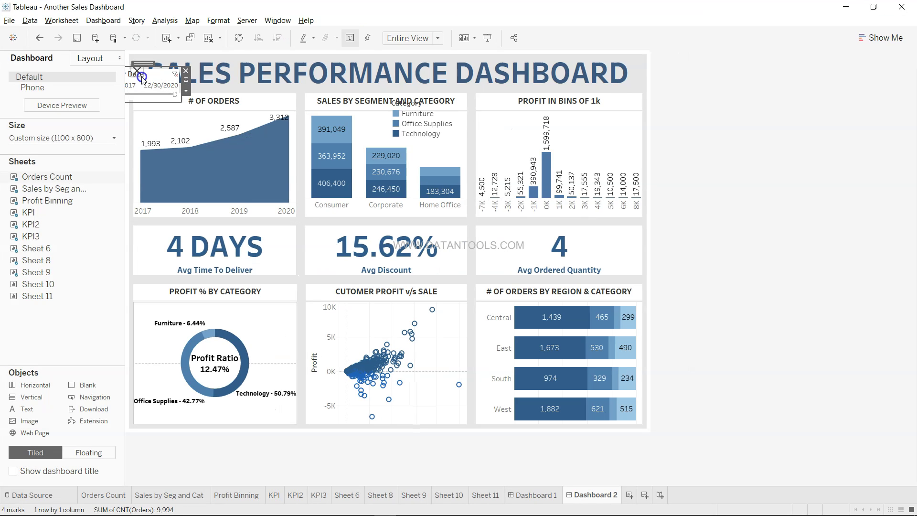
pyautogui.moveTo(181, 83); pyautogui.dragTo(148, 82)
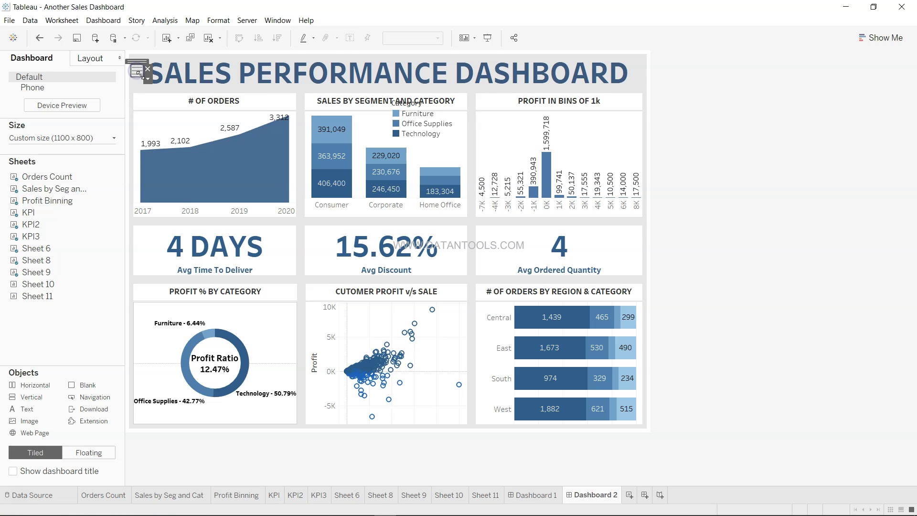
pyautogui.click(148, 79)
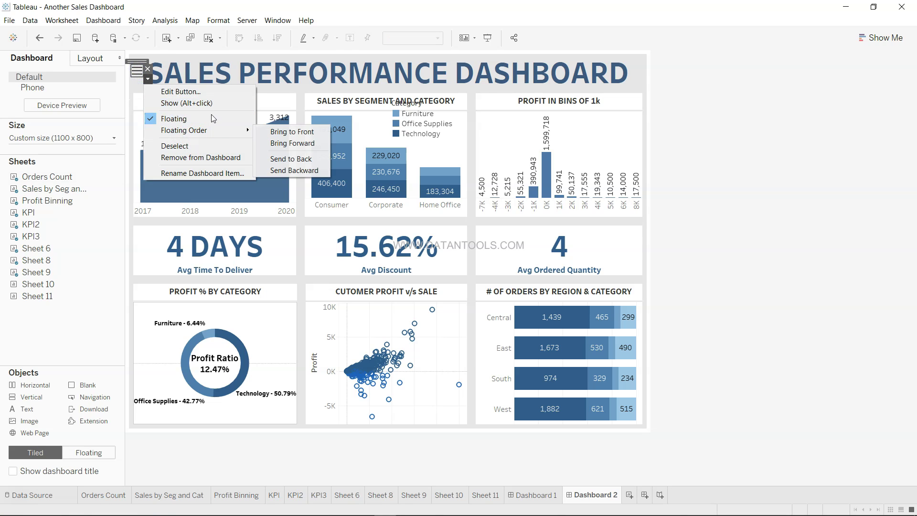
pyautogui.click(145, 77)
pyautogui.click(147, 80)
pyautogui.click(147, 81)
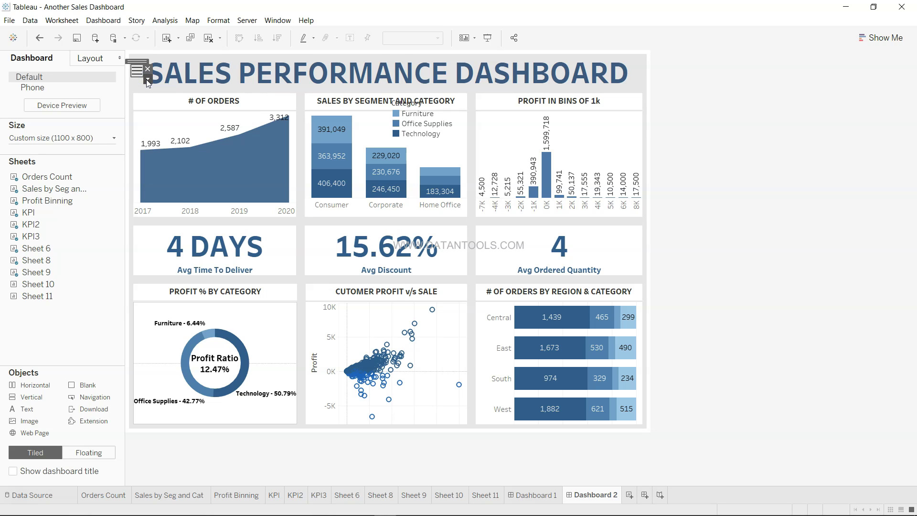
pyautogui.click(135, 72)
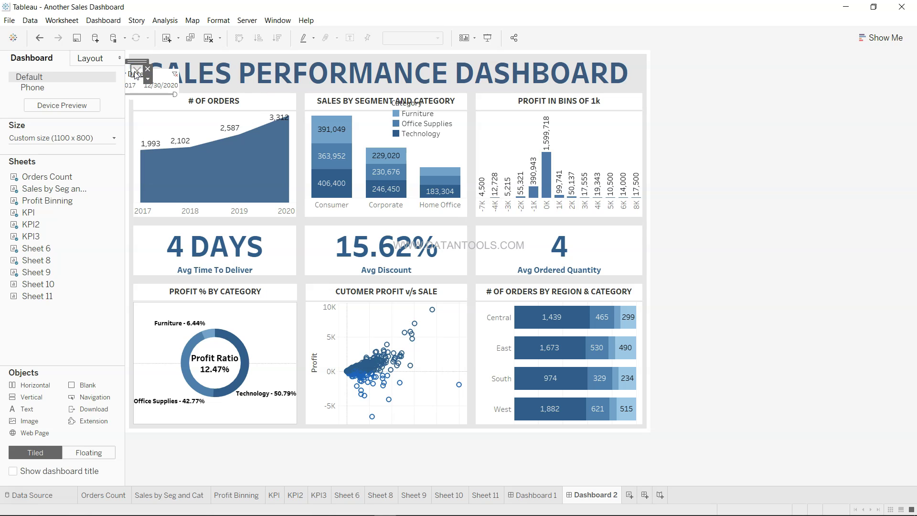
# Apply the Order Date filter to all worksheets using this data source
pyautogui.click(168, 80)
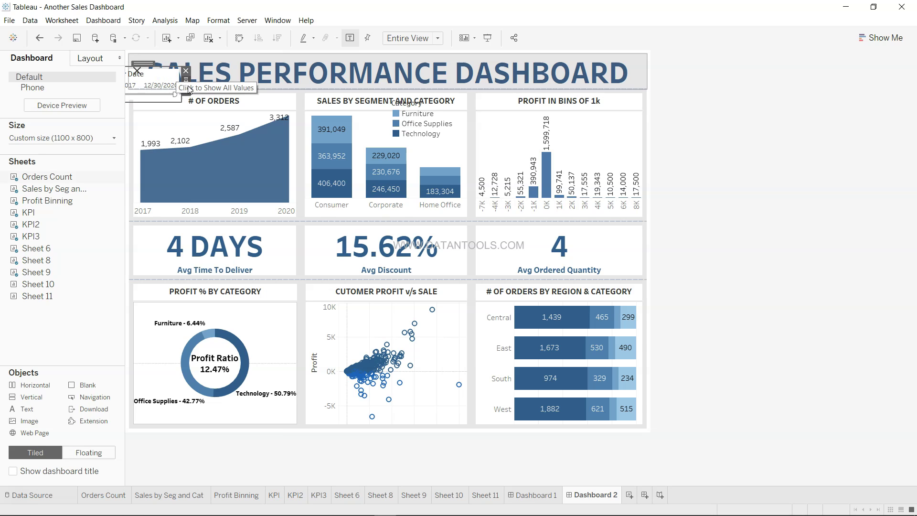
pyautogui.click(187, 92)
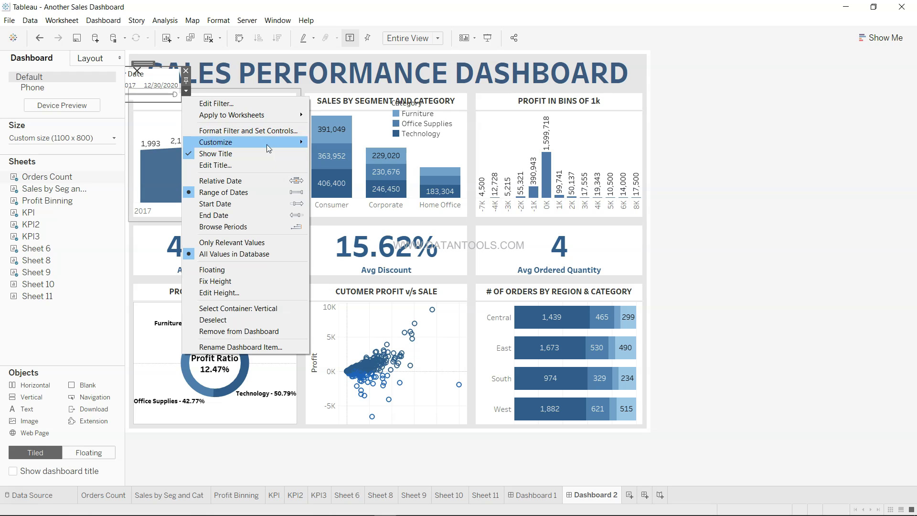
pyautogui.moveTo(277, 119)
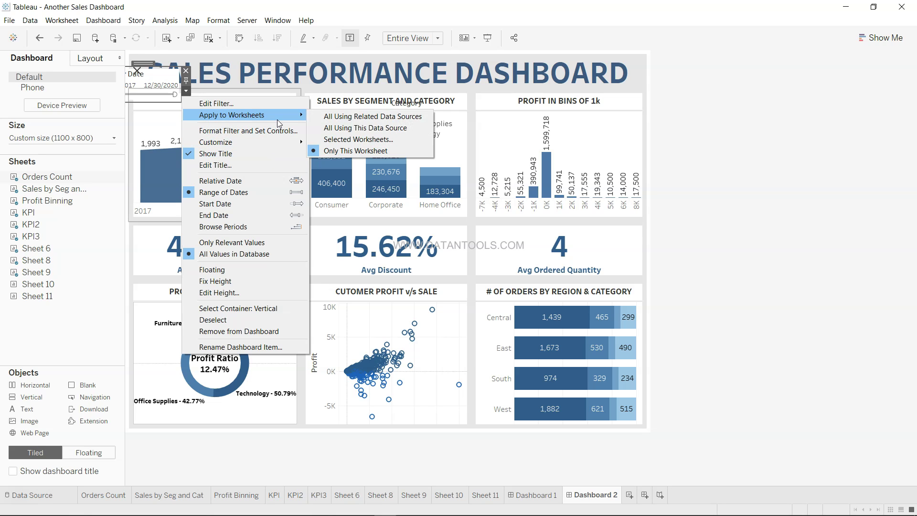
pyautogui.click(348, 128)
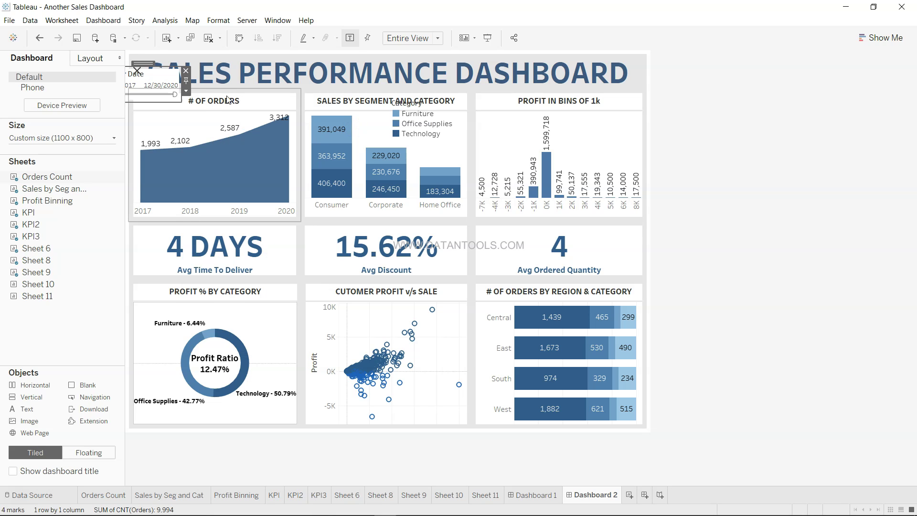
# In presentation mode, test both Order Date sliders, set the range to 4/22/2018 through 12/30/2020, and hide the filter
pyautogui.click(487, 37)
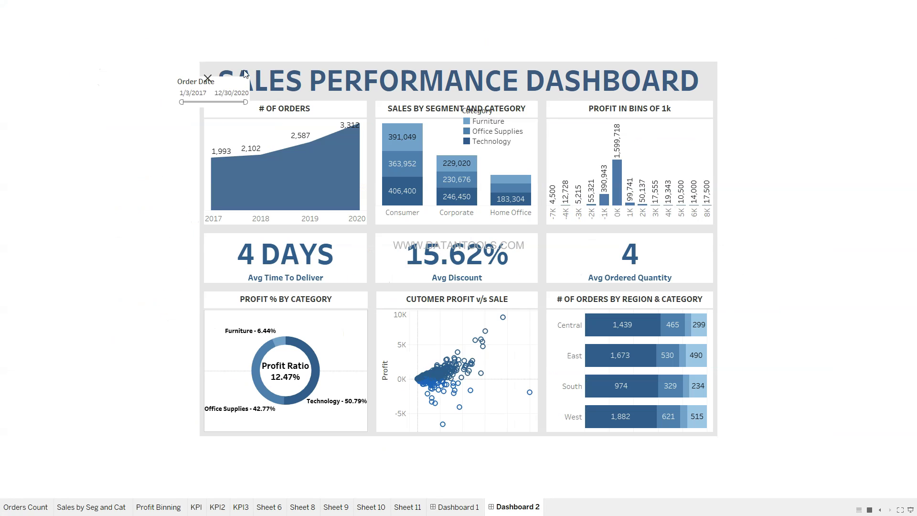
pyautogui.click(208, 80)
pyautogui.click(207, 81)
pyautogui.moveTo(185, 102)
pyautogui.mouseDown()
pyautogui.moveTo(208, 102)
pyautogui.moveTo(190, 102)
pyautogui.mouseUp()
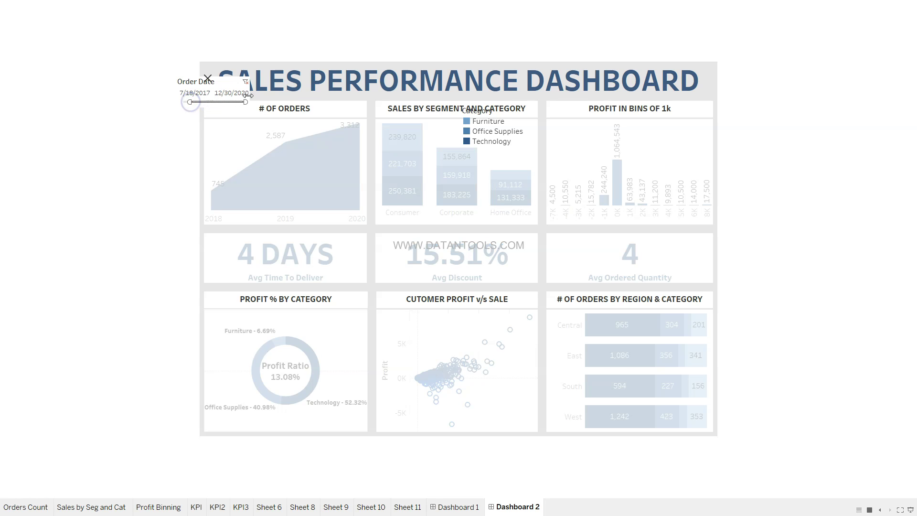
pyautogui.moveTo(246, 102)
pyautogui.mouseDown()
pyautogui.moveTo(212, 102)
pyautogui.moveTo(246, 102)
pyautogui.mouseUp()
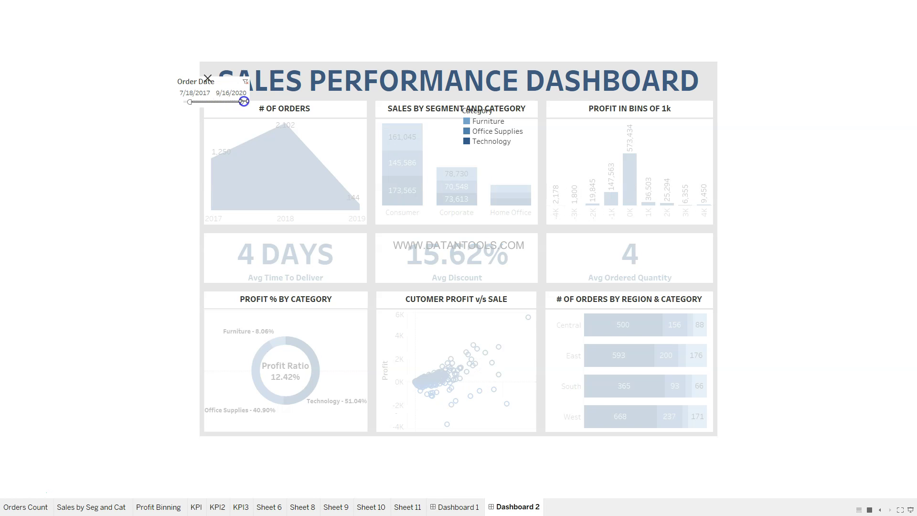
pyautogui.moveTo(189, 102); pyautogui.dragTo(201, 102)
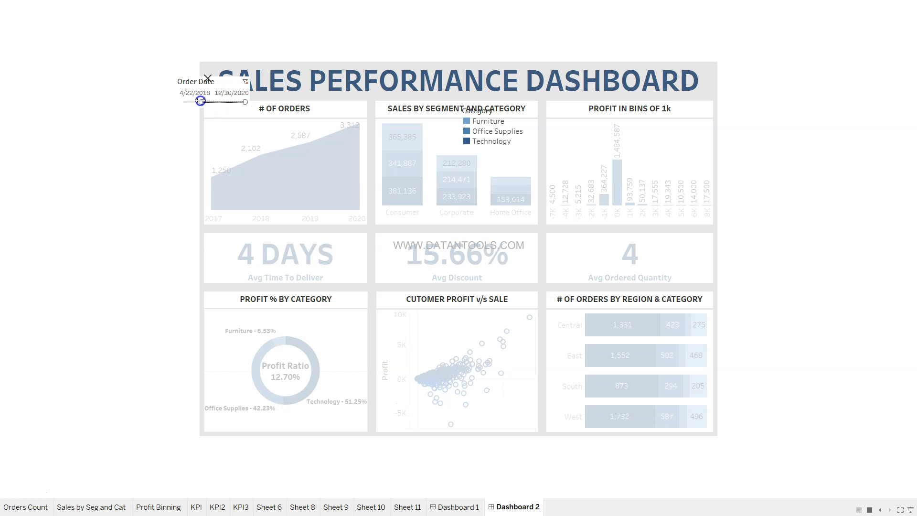
pyautogui.click(208, 79)
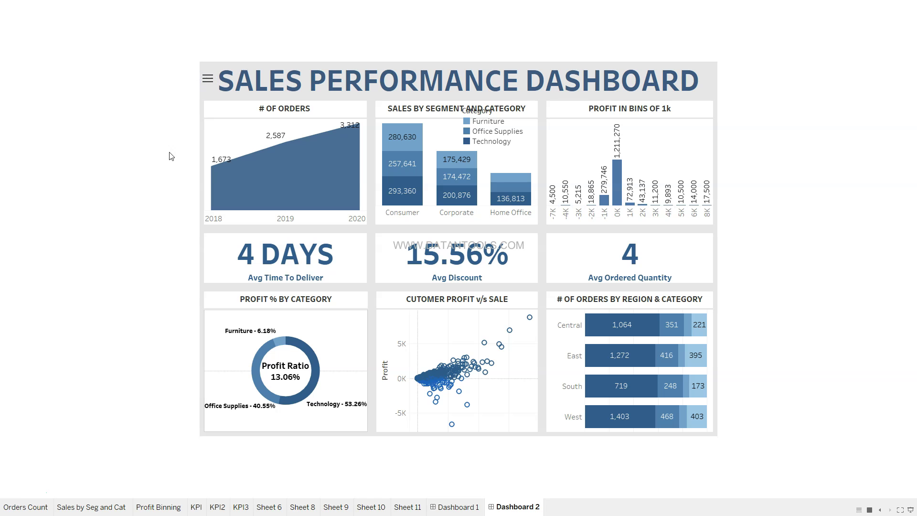
# Highlight Technology in the Category legend to check its effect on the charts, and clear the highlight
pyautogui.press('F7')
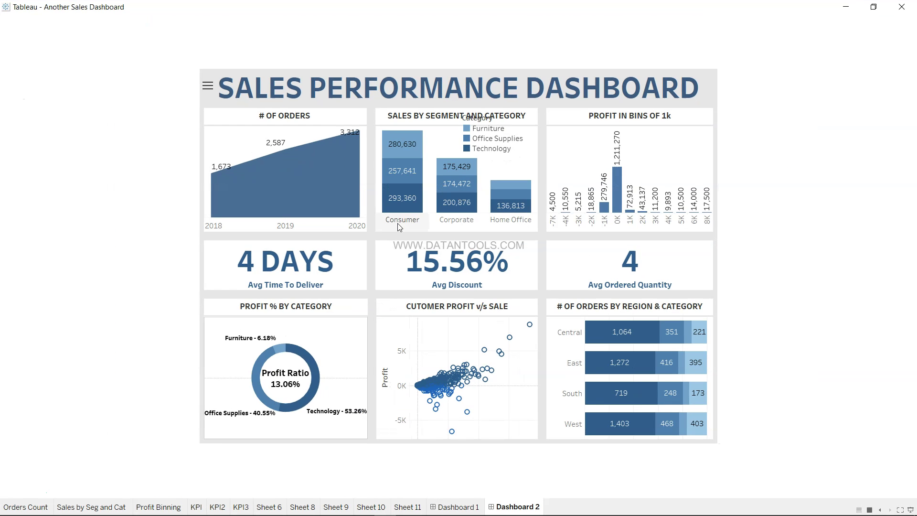
pyautogui.click(497, 148)
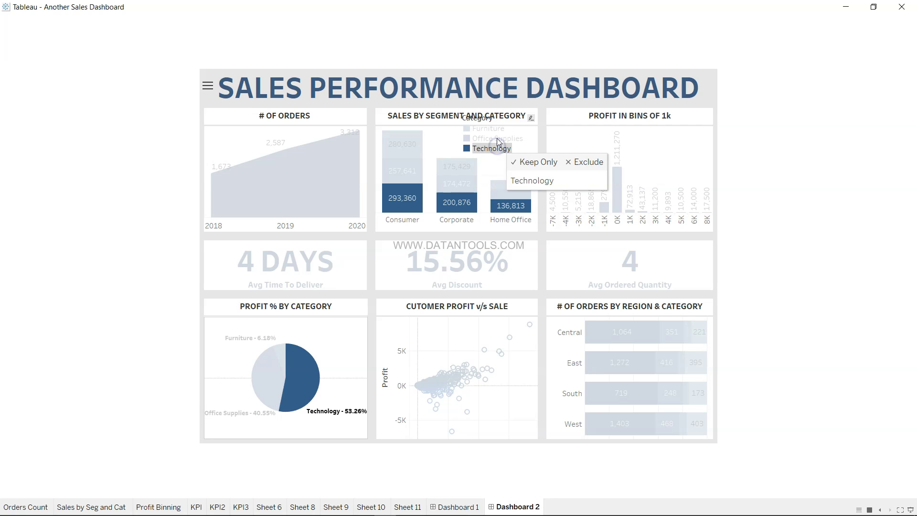
pyautogui.click(497, 148)
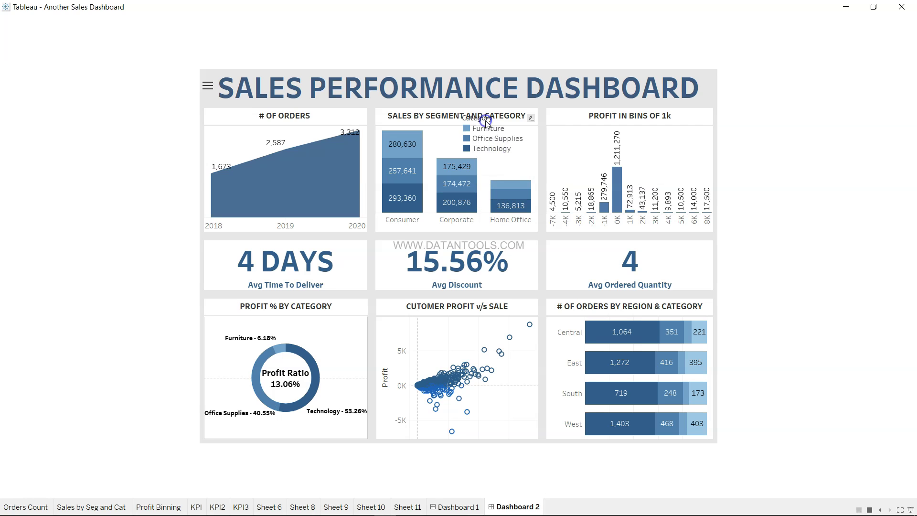